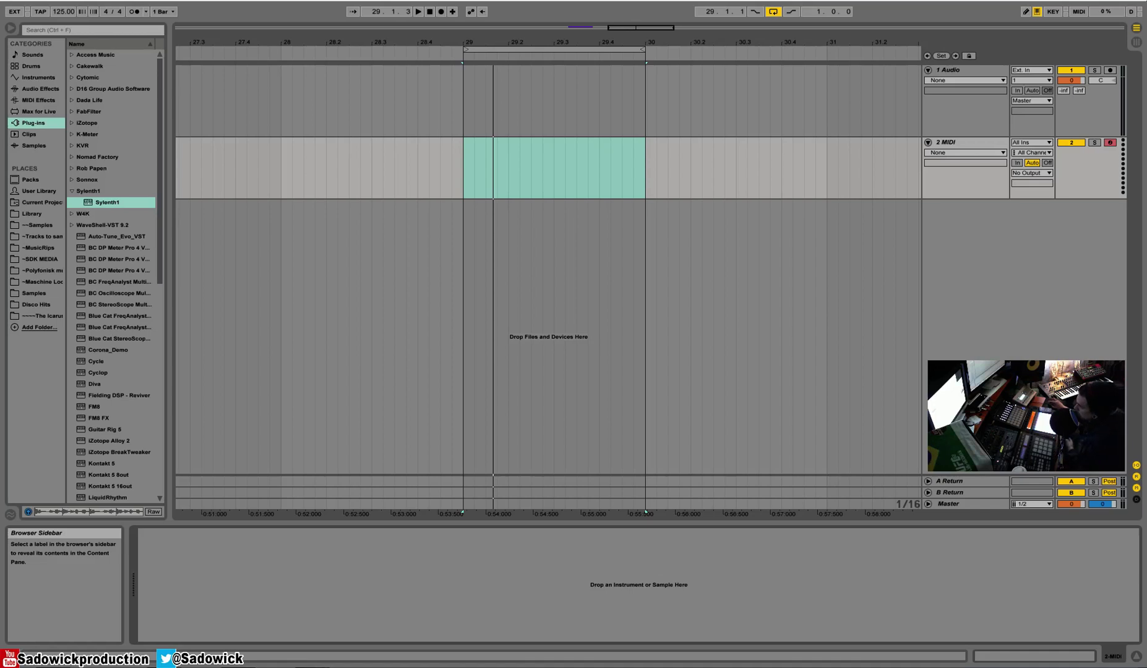
Step: Insert an empty one-bar MIDI clip on the 2 MIDI track, spanning bar 29 to bar 30
left_click(463, 168)
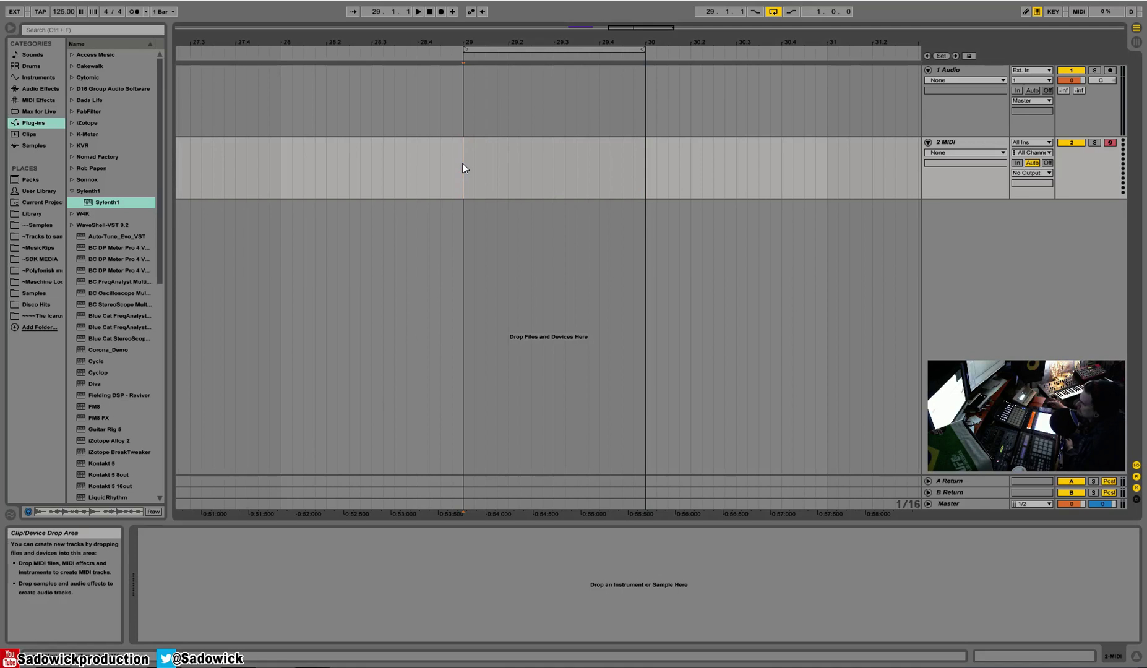
left_click_drag(462, 163, 661, 180)
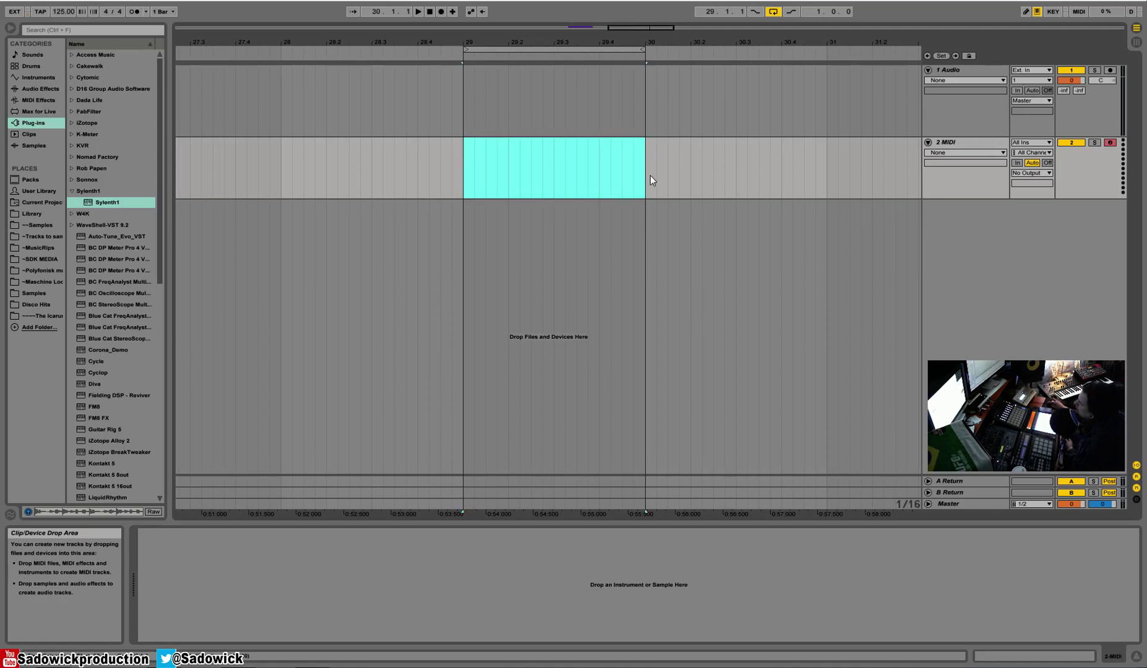
right_click(528, 140)
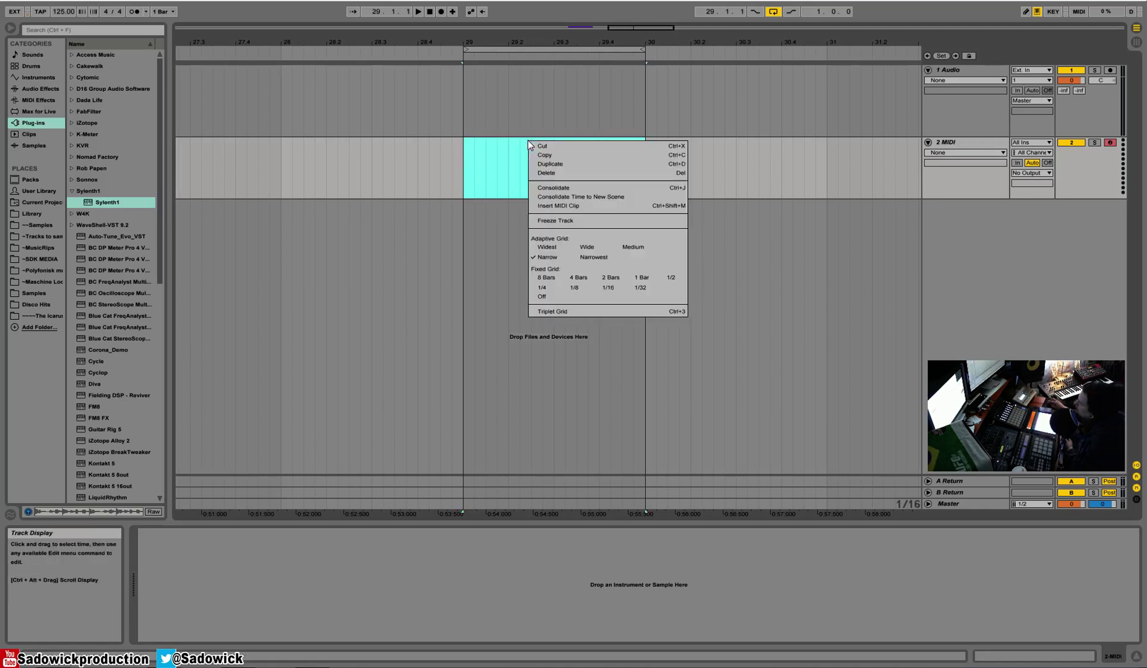
left_click(588, 206)
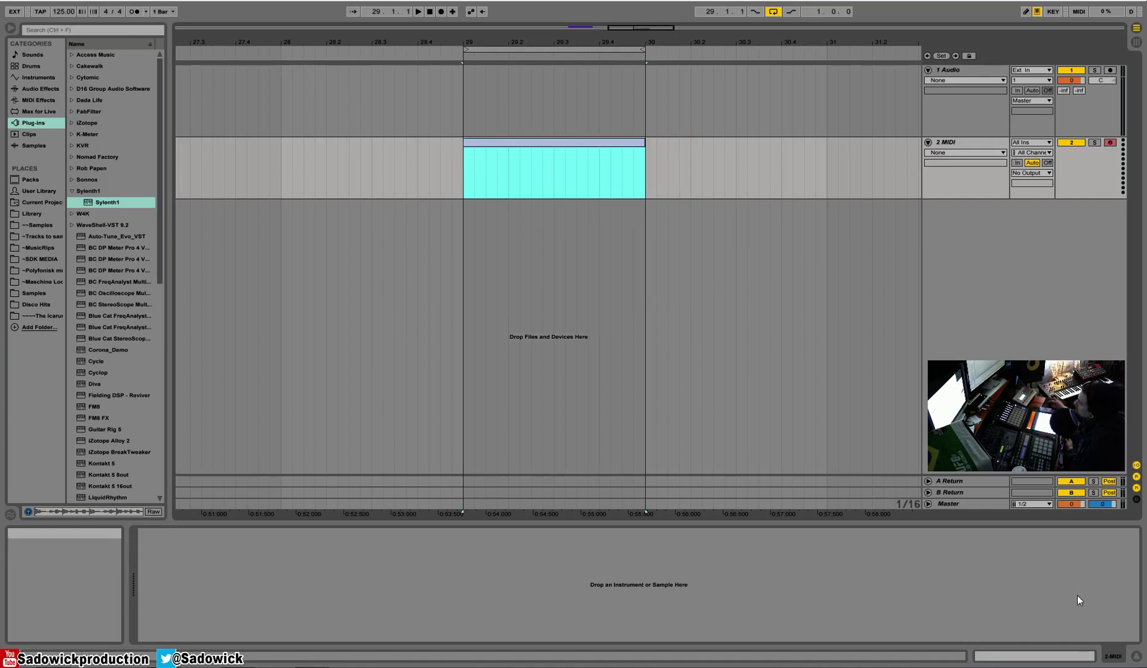
Step: Load the Sylenth1 plug-in onto the MIDI track and shift its window clear of the track controls
left_click(975, 141)
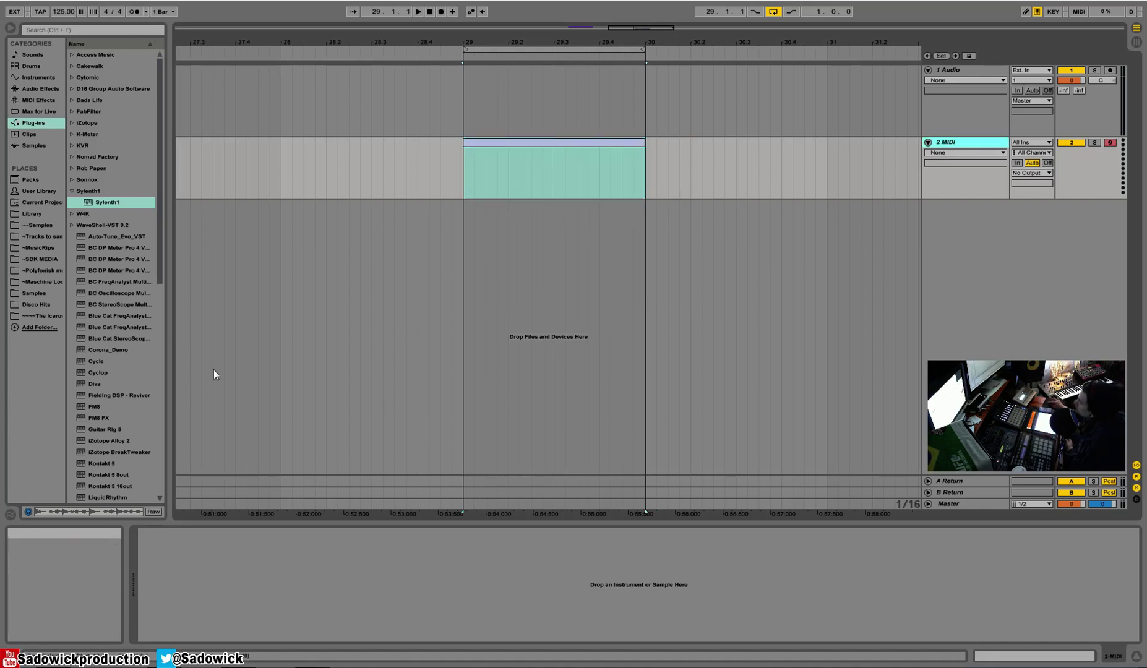
left_click(107, 204)
left_click_drag(110, 224, 305, 606)
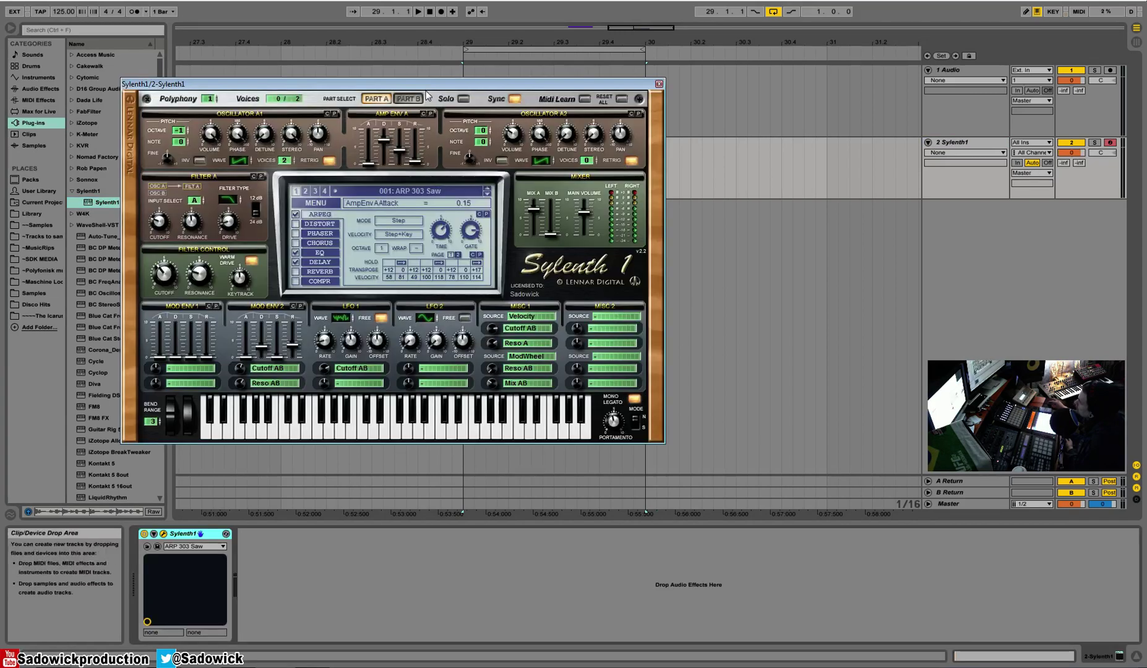
left_click_drag(435, 79, 397, 98)
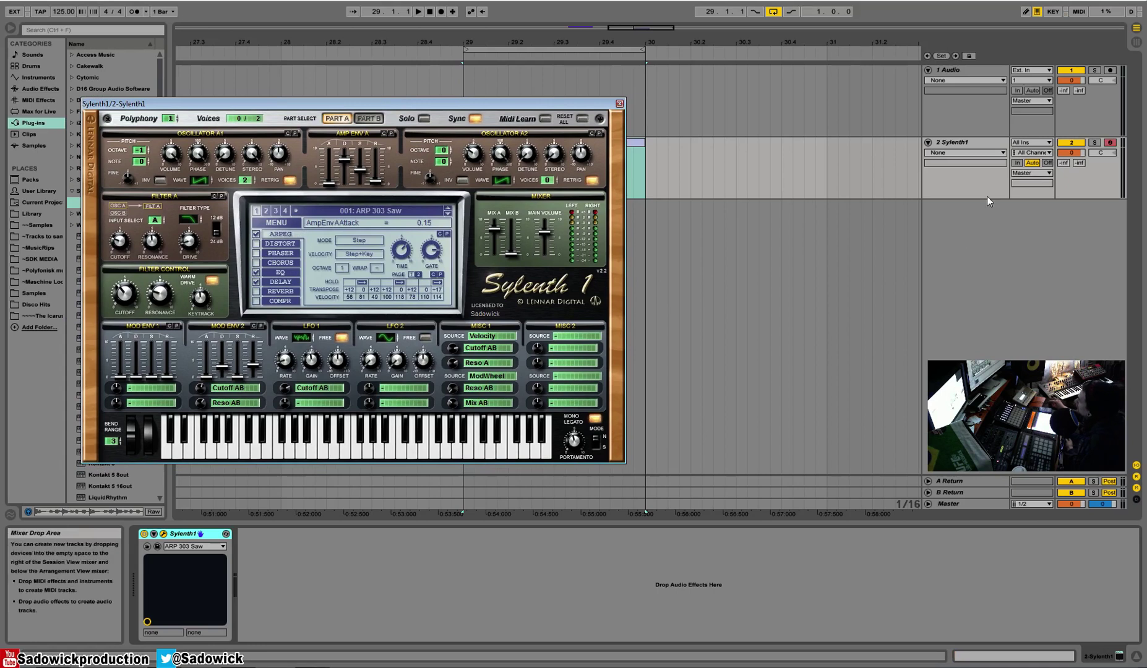
Step: Show the new clip's note editor, arrange the view so clip and Sylenth1 are both visible, and enlarge the editor
left_click(637, 148)
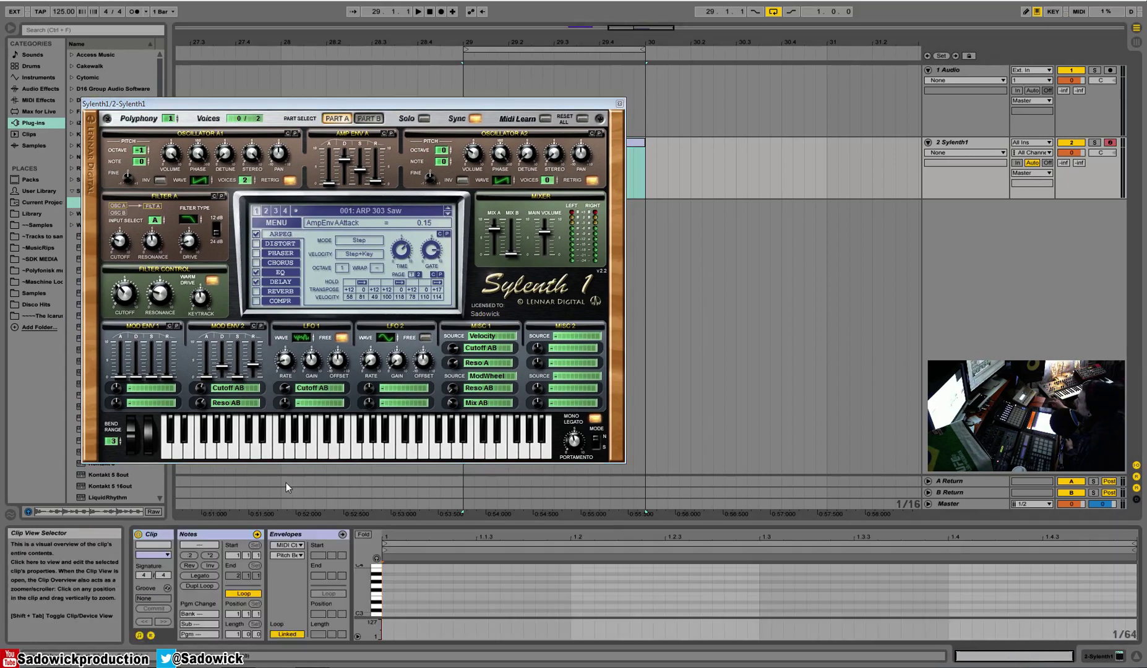
left_click_drag(331, 103, 362, 116)
left_click_drag(506, 40, 720, 43)
left_click_drag(614, 119, 613, 107)
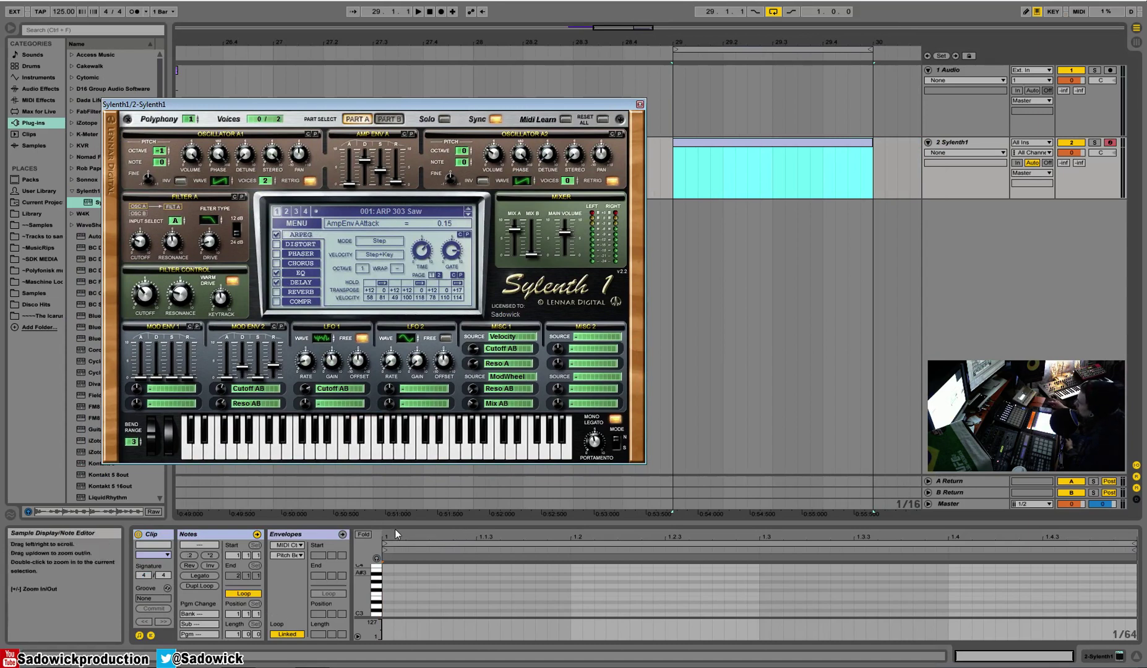
mouse_move(396, 521)
left_mouse_down()
mouse_move(393, 415)
mouse_move(407, 532)
mouse_move(382, 524)
left_mouse_up()
left_click_drag(365, 564, 365, 521)
scroll(364, 567, "down", 2)
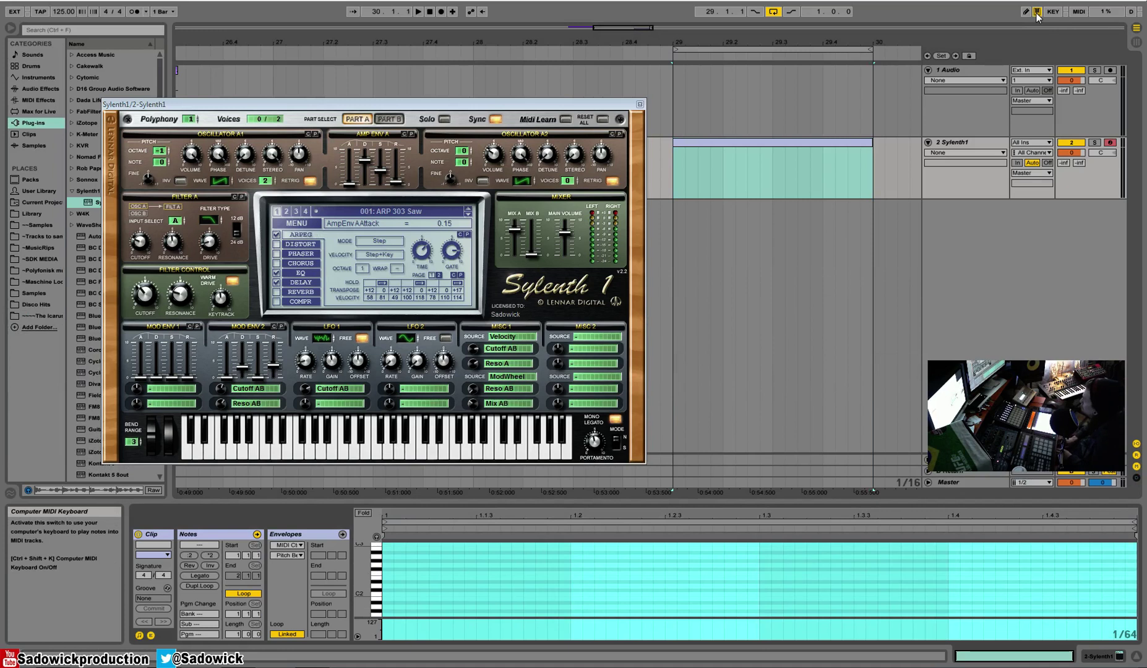
Step: Audition the synth with the computer keyboard, enable Draw Mode for the clip and set the note grid to fixed 1/16
key("a")
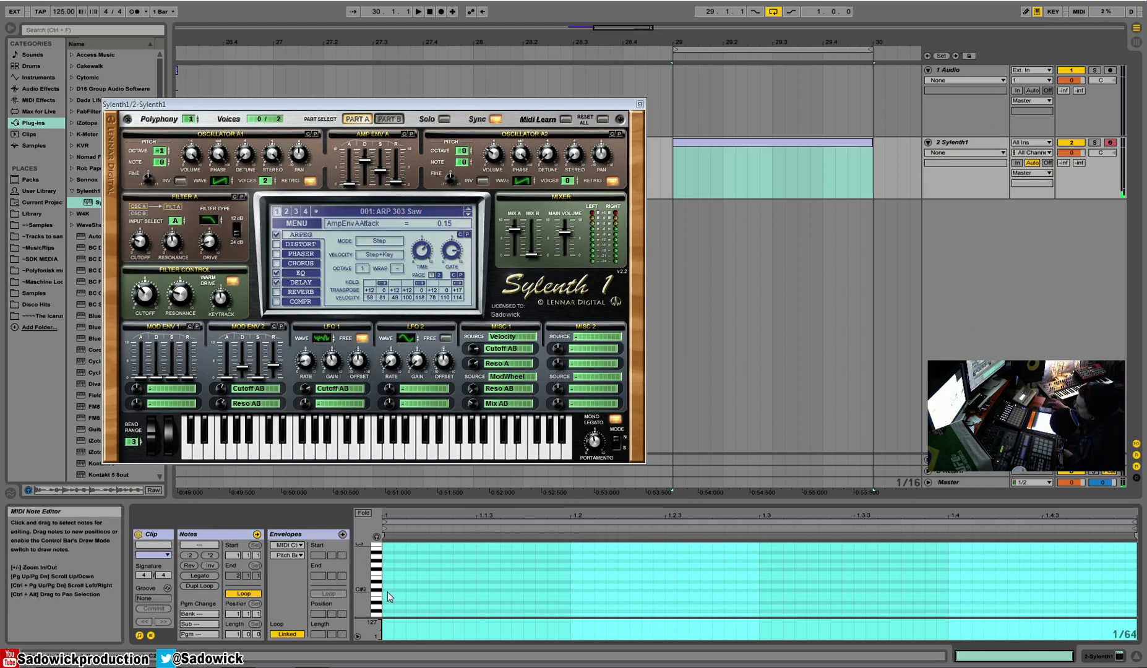
key("d")
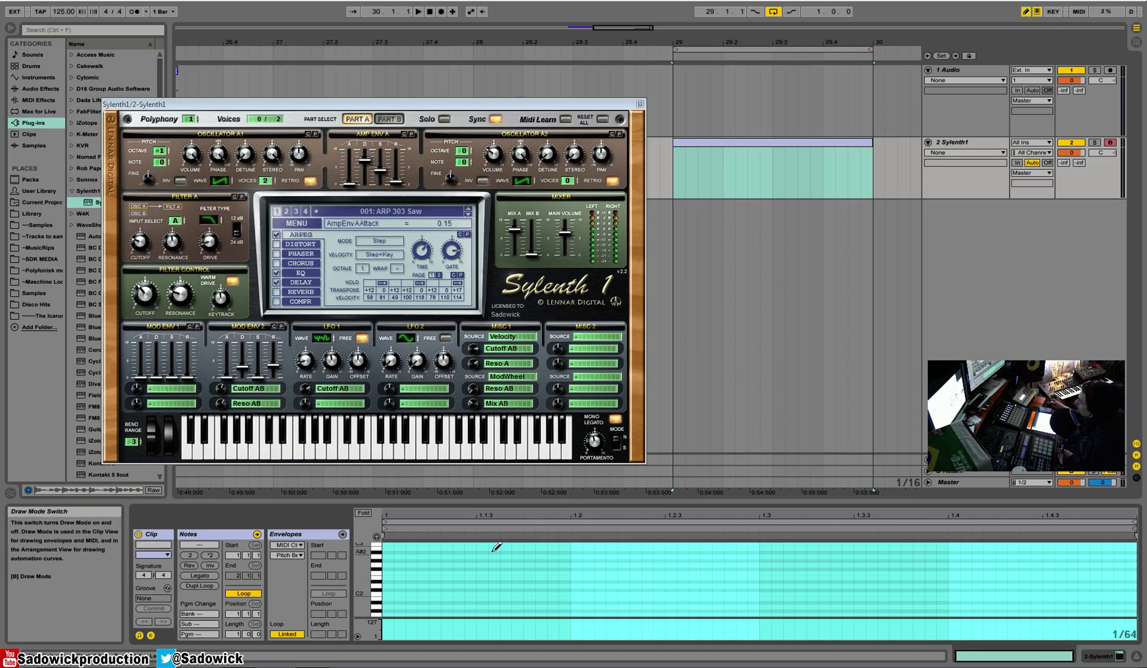
left_click(394, 594)
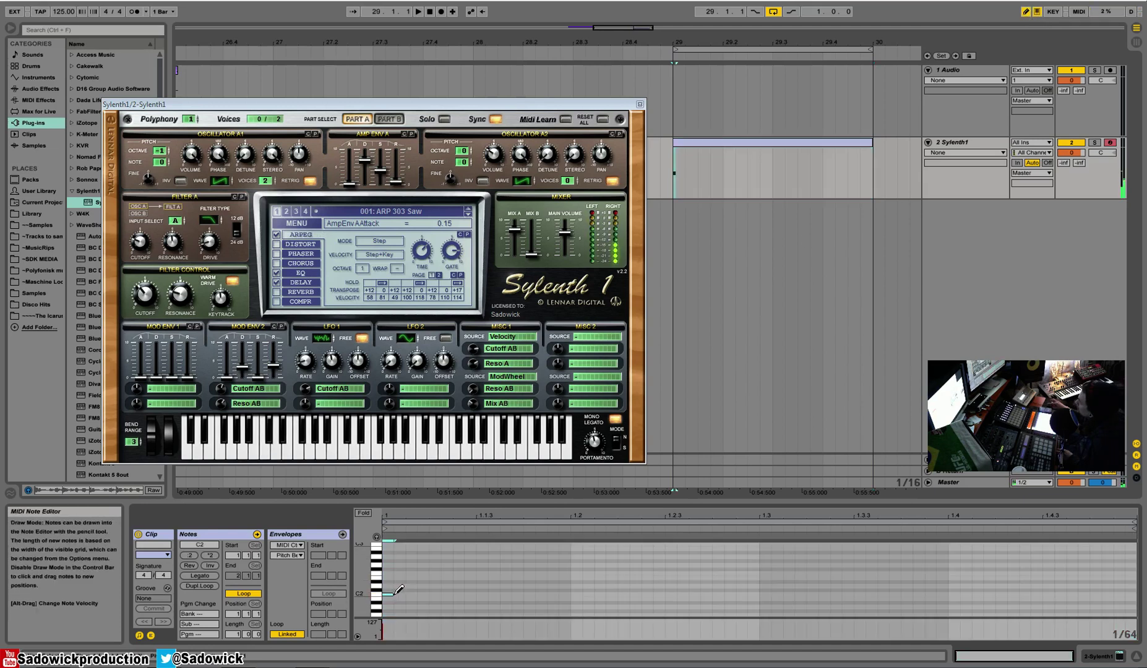
left_click(392, 593)
right_click(400, 591)
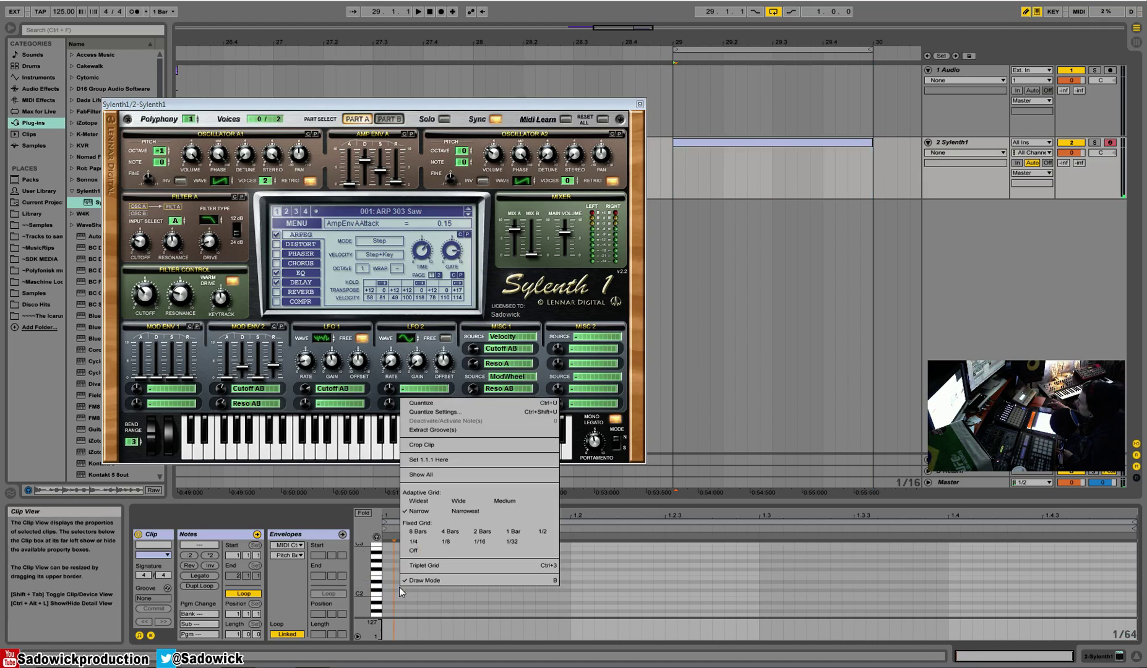
left_click(475, 541)
Step: Draw 1/16 notes from the start of the clip: two on C2, two on E2 and one on D2 at beat 1.2
left_click(406, 593)
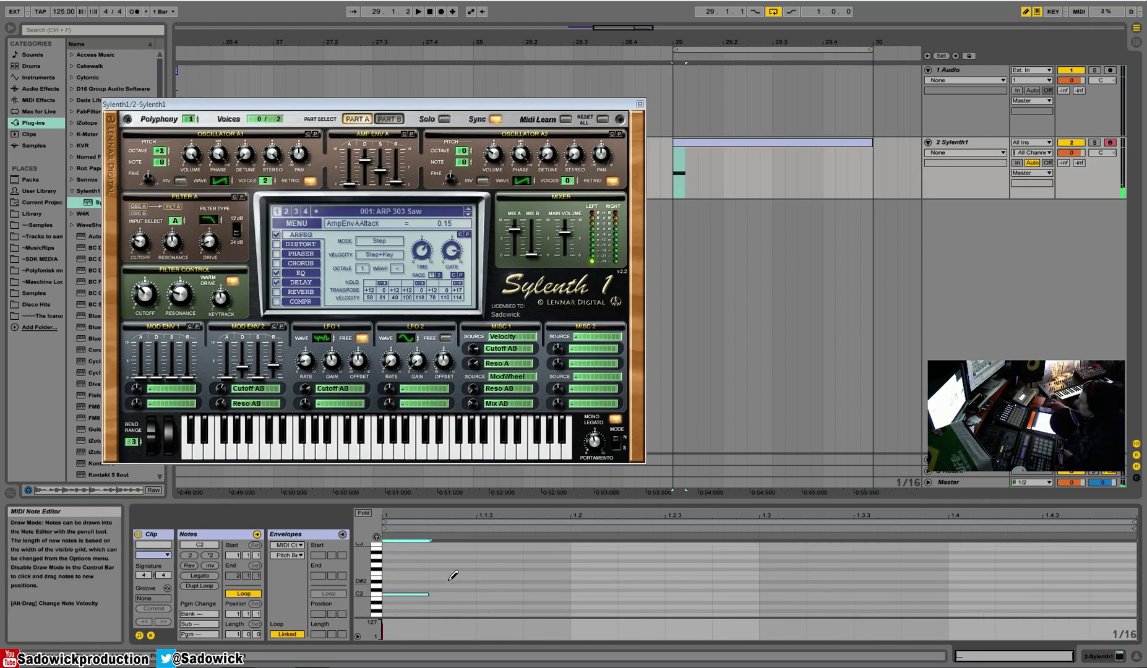
left_click(440, 593)
left_click(490, 581)
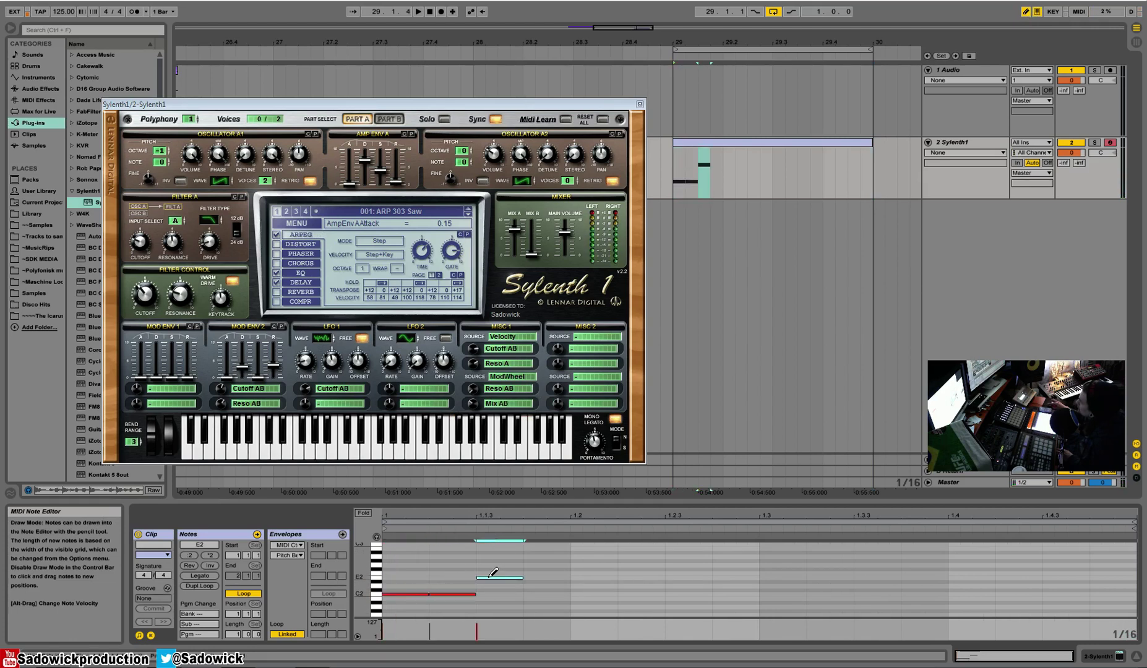
left_click(536, 586)
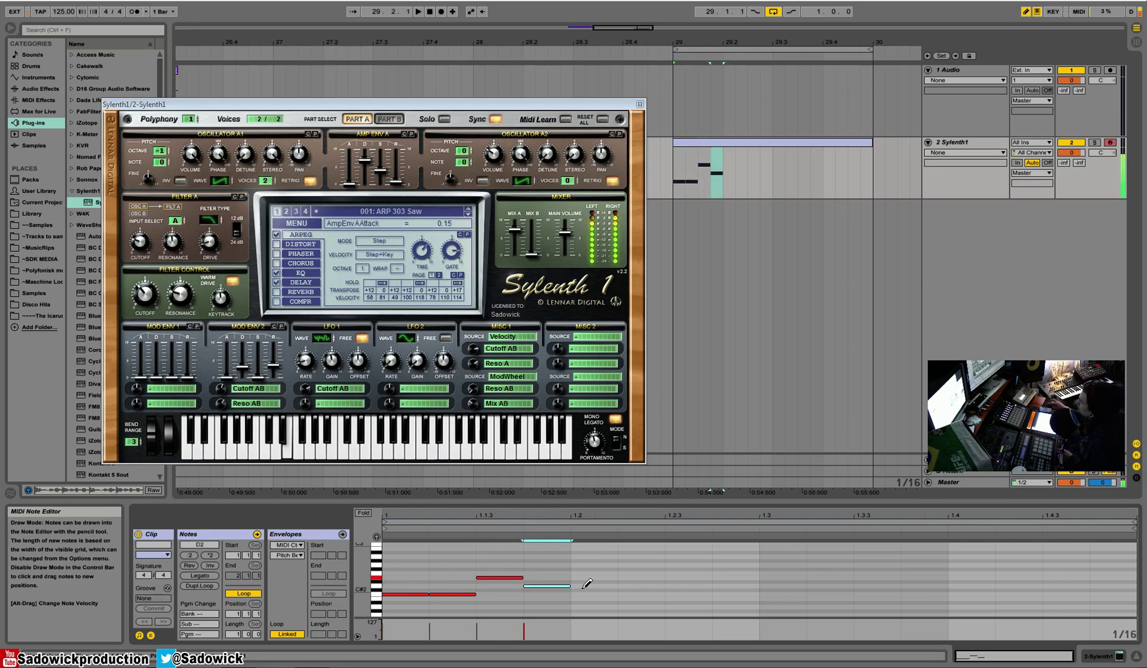
left_click_drag(564, 586, 560, 578)
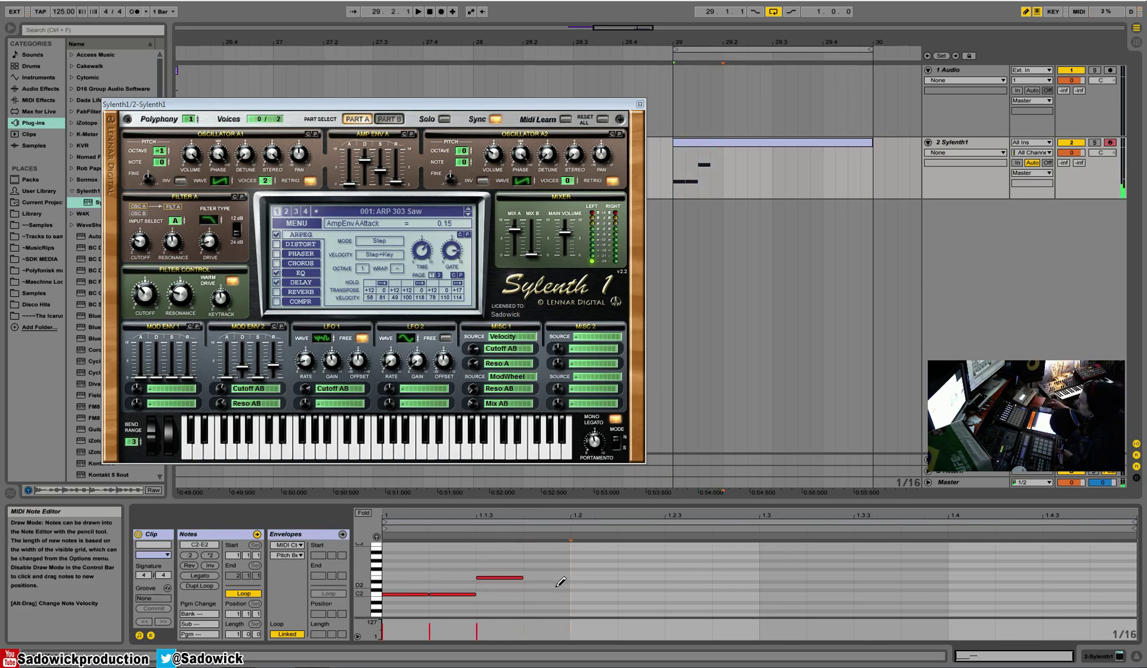
left_click(587, 584)
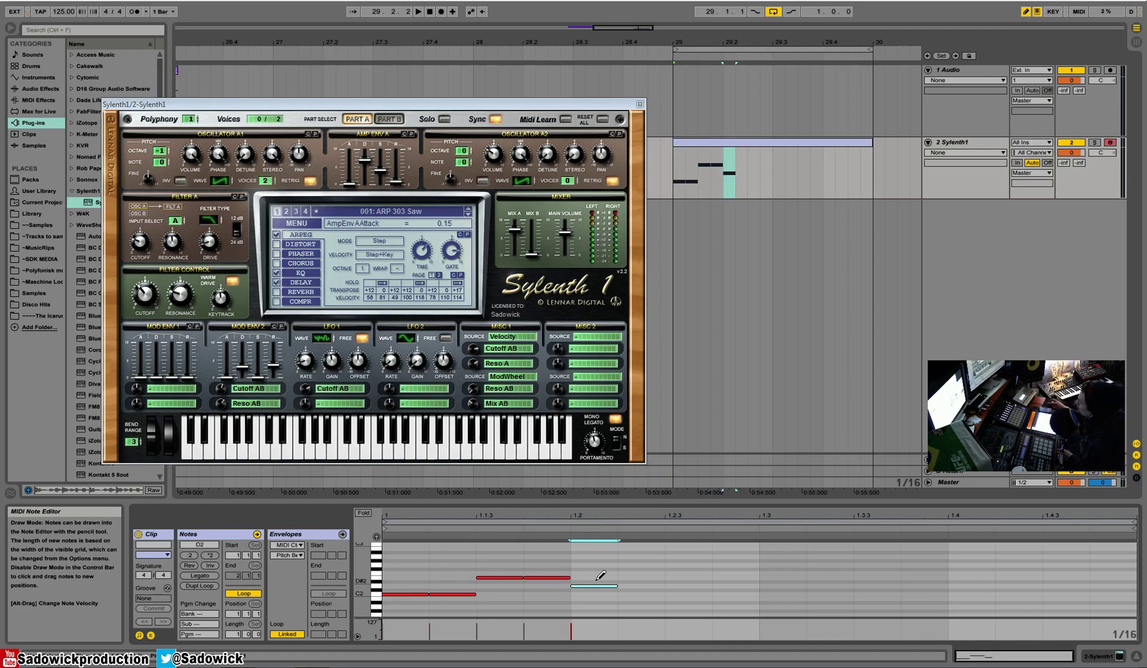
Step: Leave Draw Mode and duplicate the D2 note until four 1/16 notes fill the second beat
key("b")
left_click_drag(599, 569, 589, 608)
key("ctrl+d")
key("ctrl+d")
key("ctrl+d")
Step: Duplicate the four D2 notes into beat three, lower the copies to C2, and duplicate those into beat four
left_click_drag(762, 563, 598, 606)
key("ctrl+d")
left_click_drag(772, 590, 771, 599)
left_click(942, 584)
left_click_drag(941, 584, 767, 605)
key("ctrl+d")
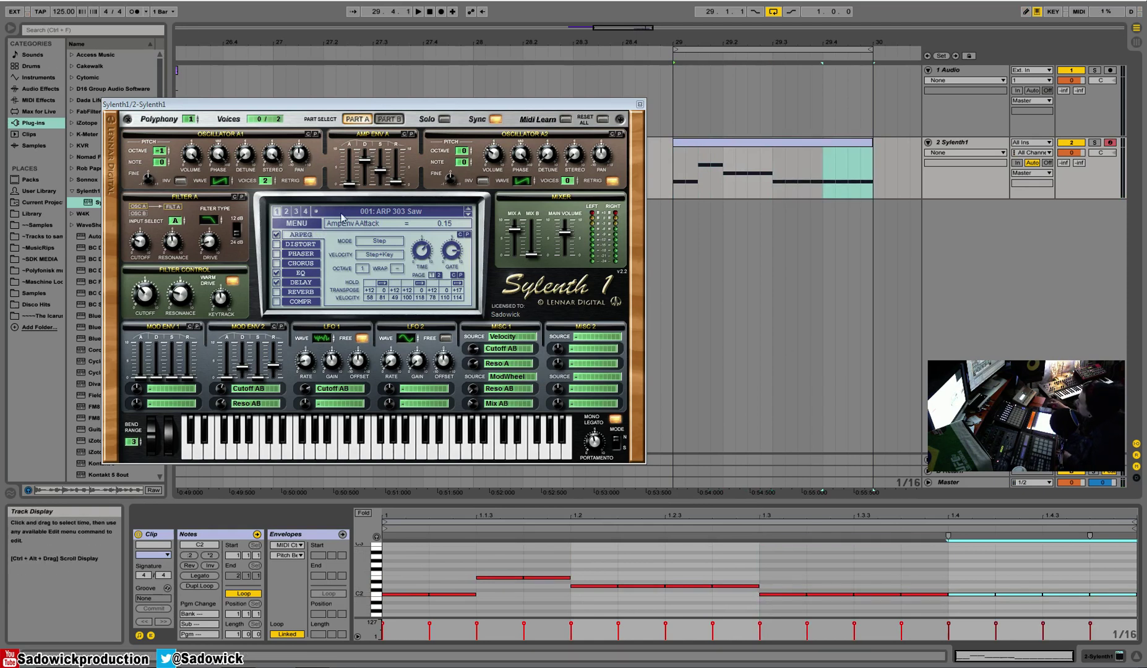
Step: Play the looped bar to hear the Sylenth1 pattern and stop playback
key("space")
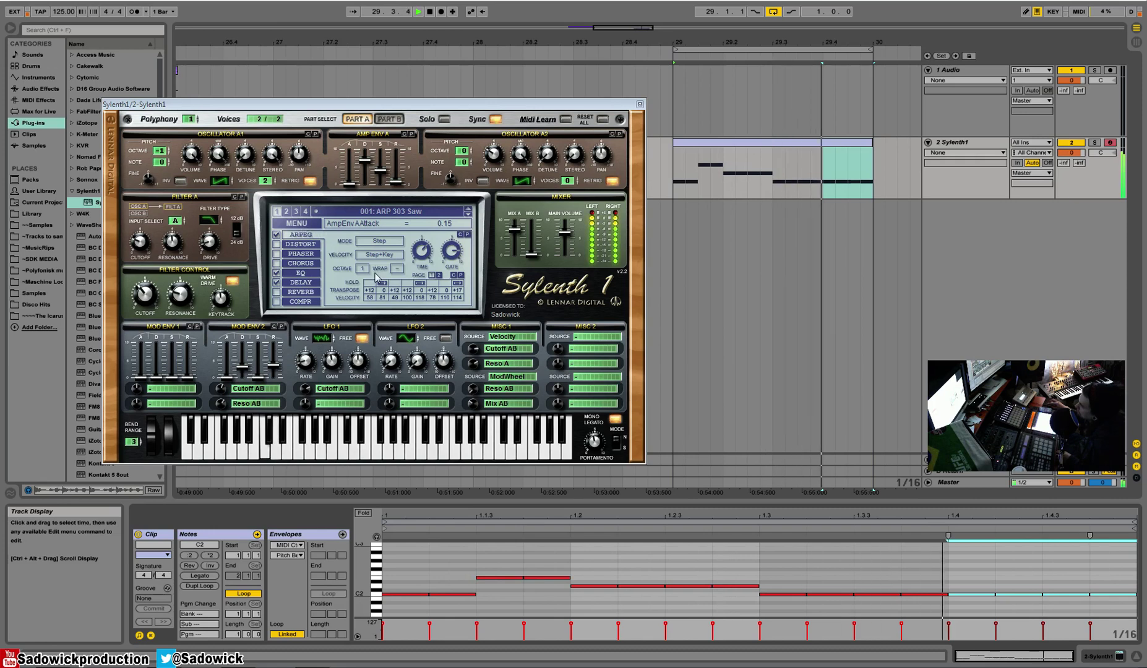
key("space")
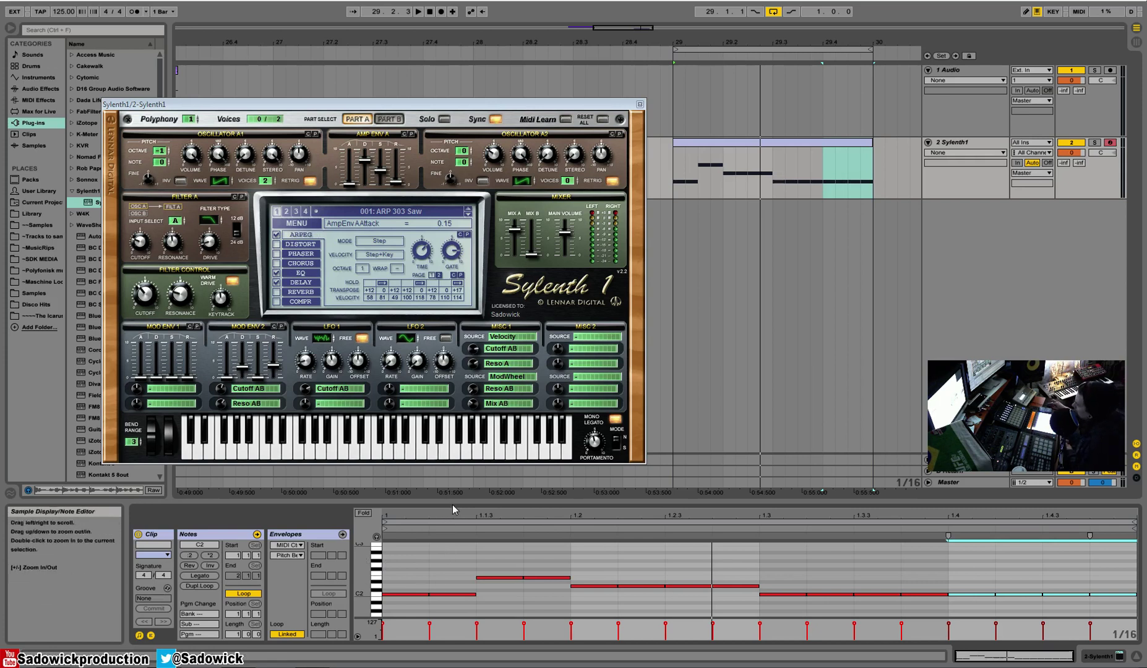
Step: Lower the velocities of the second, fourth, sixth, eighth, tenth and eleventh notes in the clip
left_click_drag(455, 501, 455, 490)
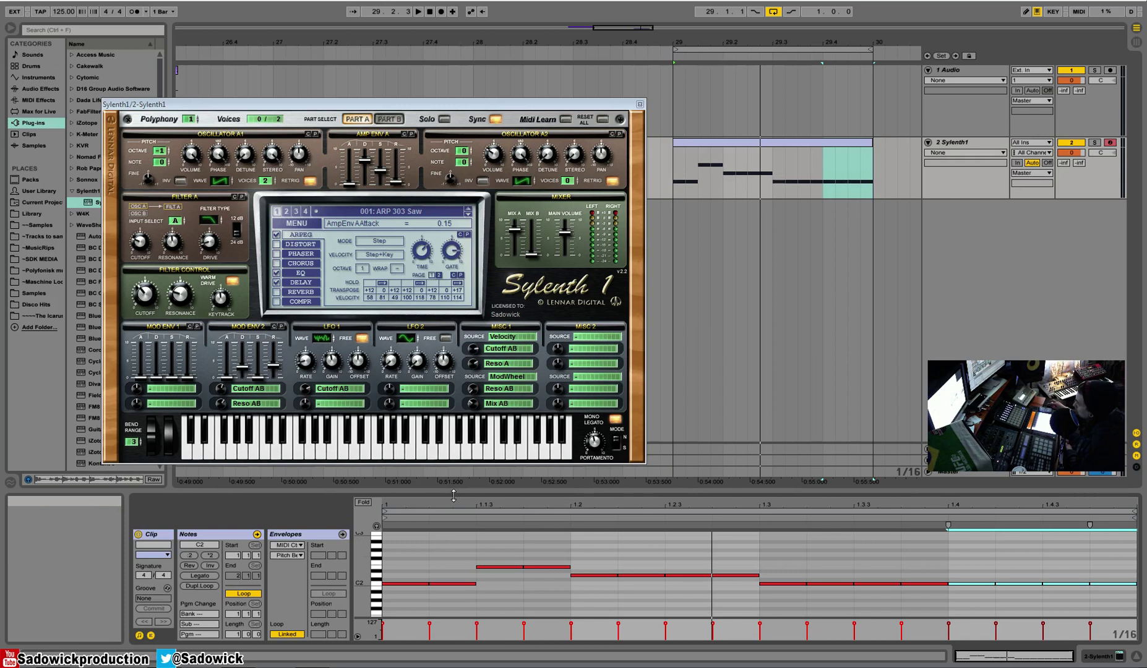
left_click(383, 626)
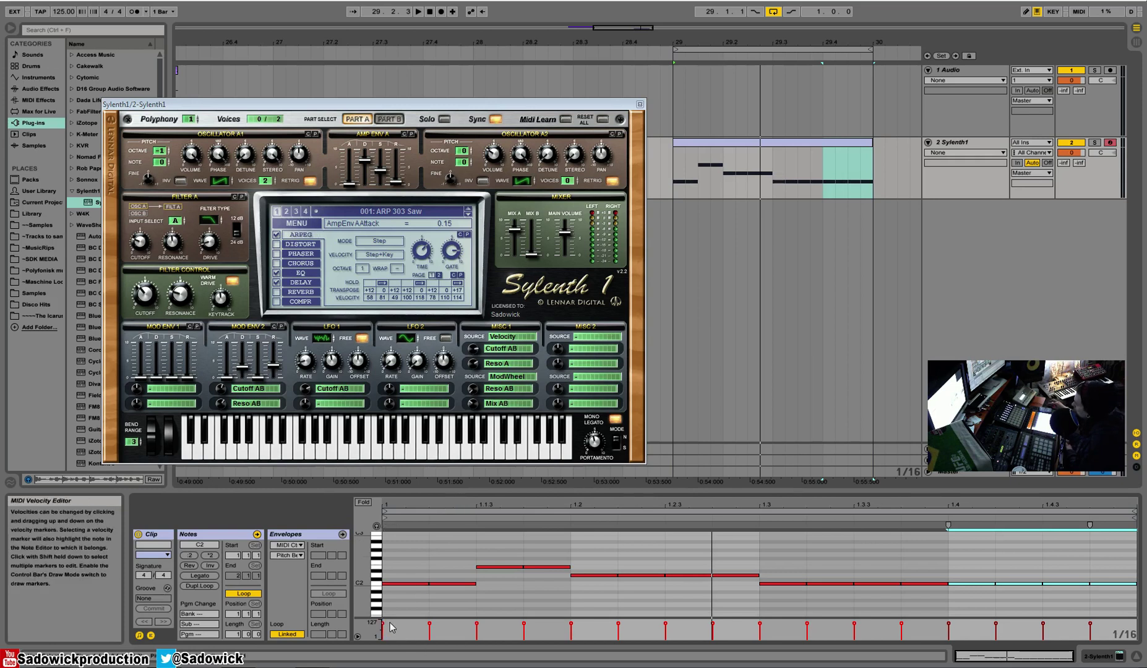
left_click_drag(384, 619, 1138, 625)
left_click_drag(429, 623, 429, 631)
key("space")
left_click_drag(524, 622, 524, 633)
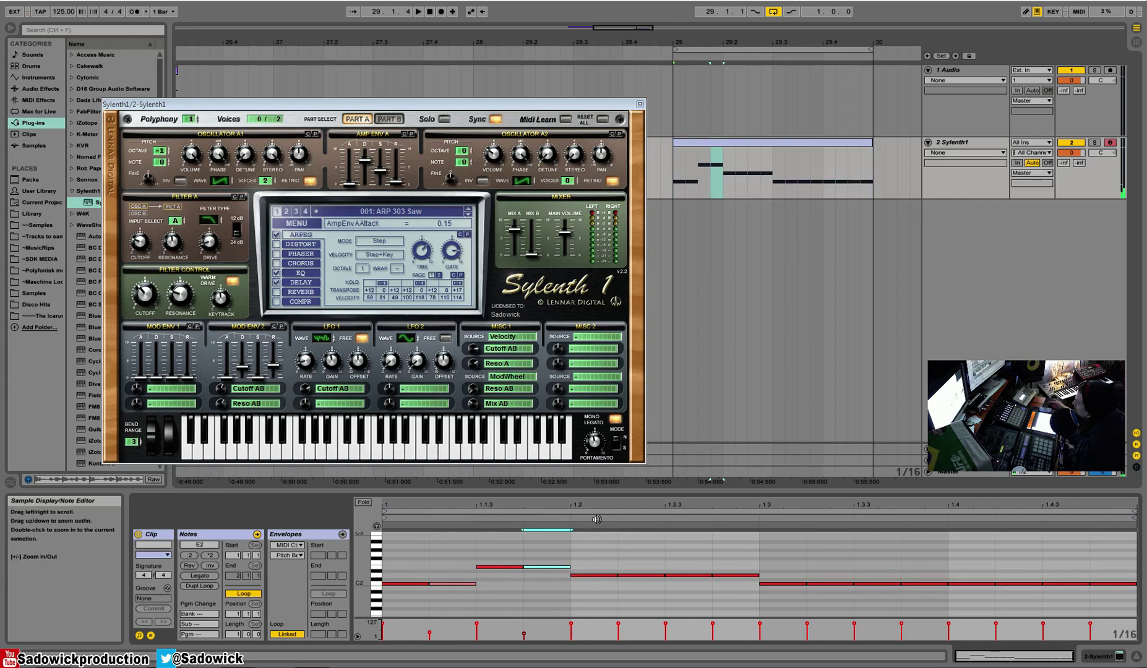
left_click_drag(618, 623, 618, 636)
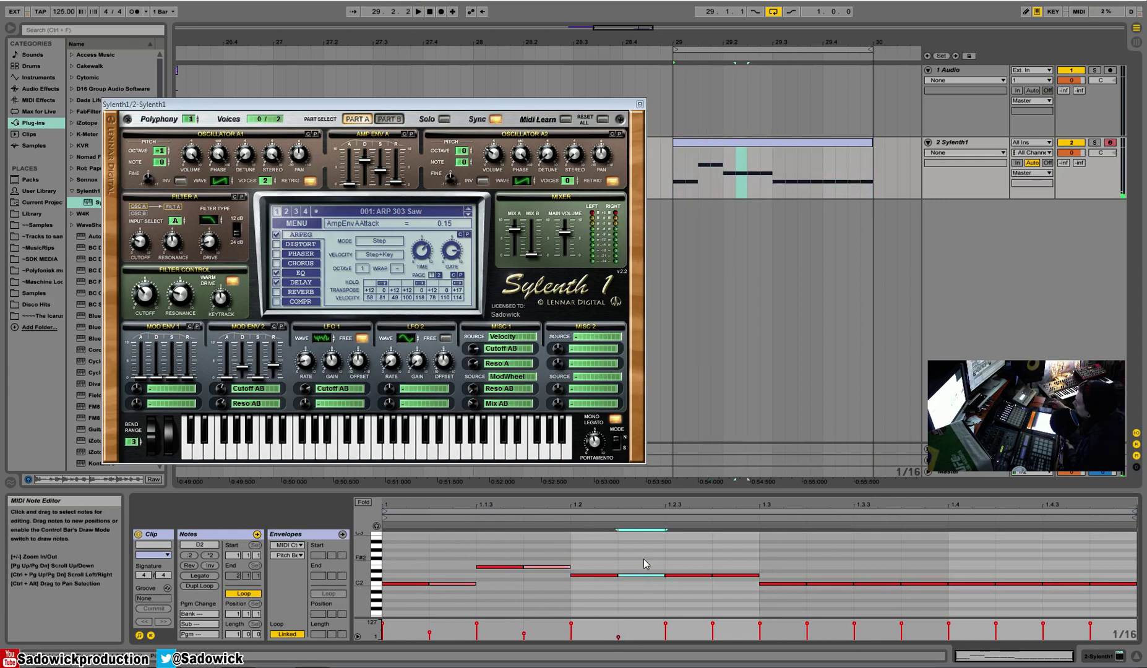
left_click(712, 624)
left_click_drag(712, 628, 712, 638)
mouse_move(806, 623)
left_mouse_down()
mouse_move(807, 637)
mouse_move(854, 631)
left_mouse_up()
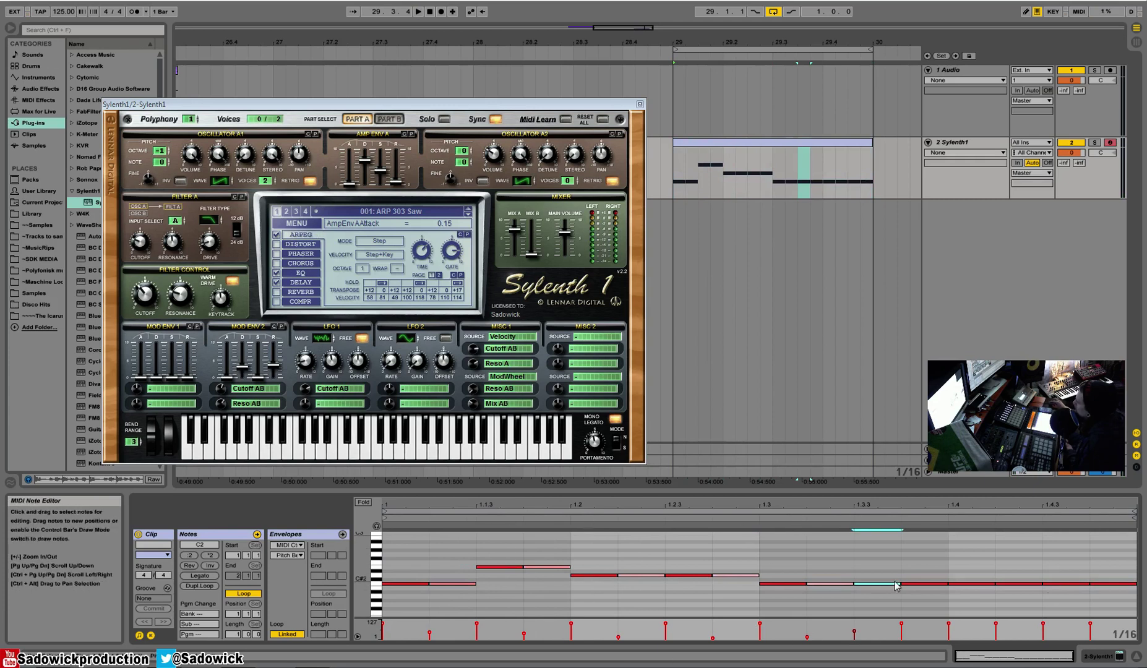
Step: With the editor temporarily folded to used keys, delete the twelfth and fifteenth notes on C2 and the D2 note at beat 1.2
mouse_move(366, 573)
left_mouse_down()
mouse_move(371, 591)
mouse_move(371, 574)
left_mouse_up()
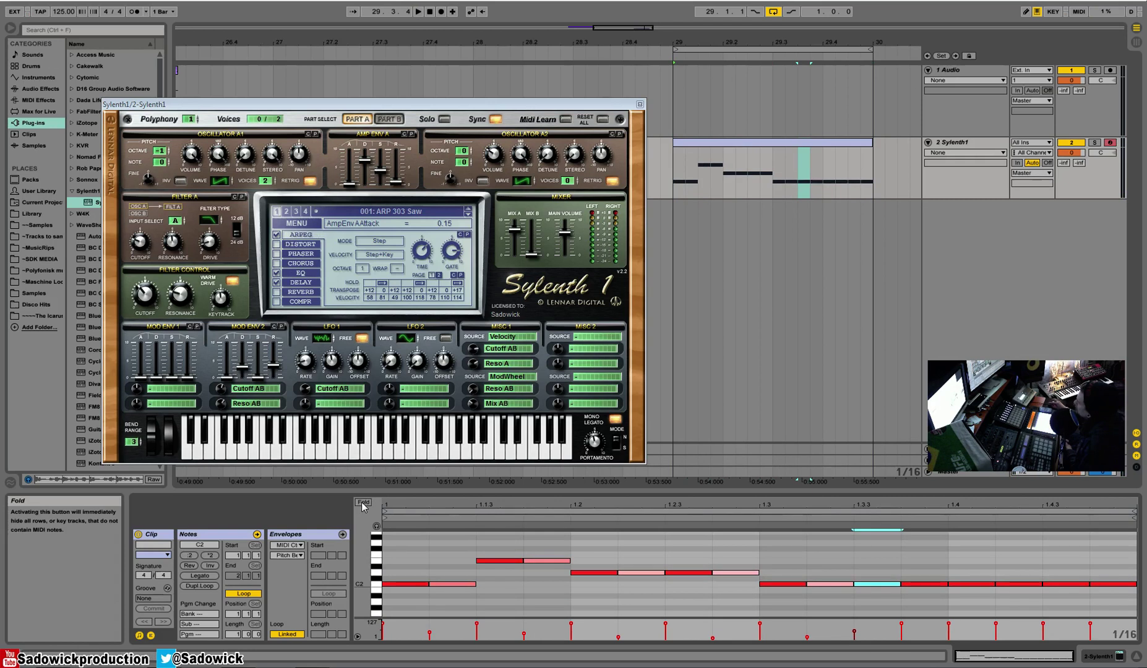
left_click(363, 504)
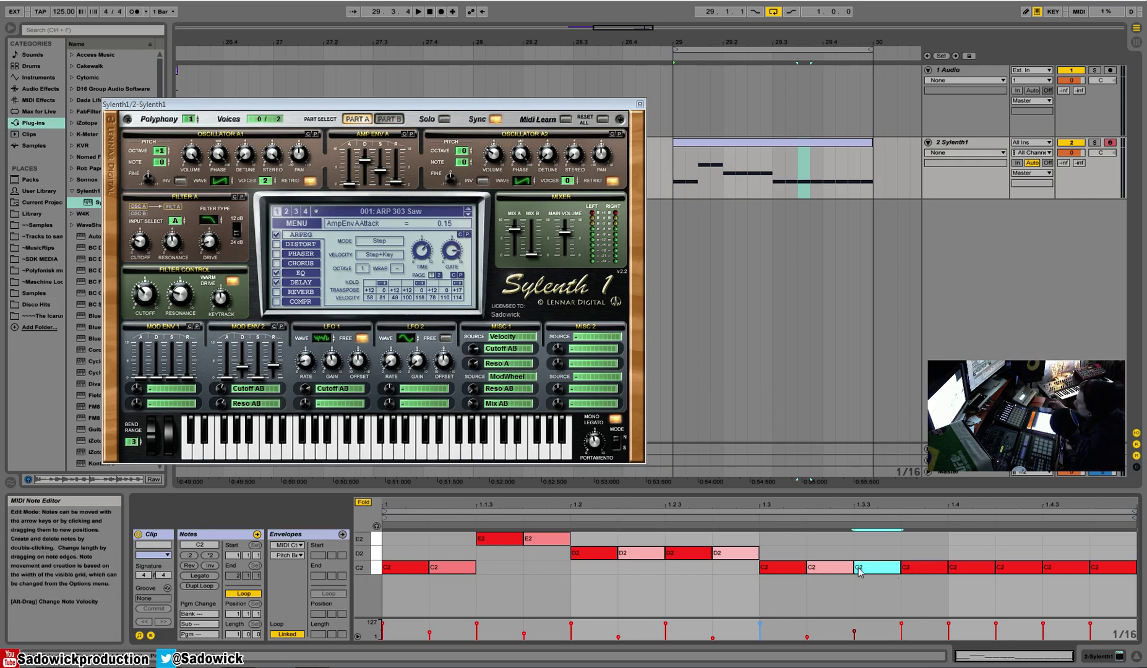
left_click(919, 567)
key("Delete")
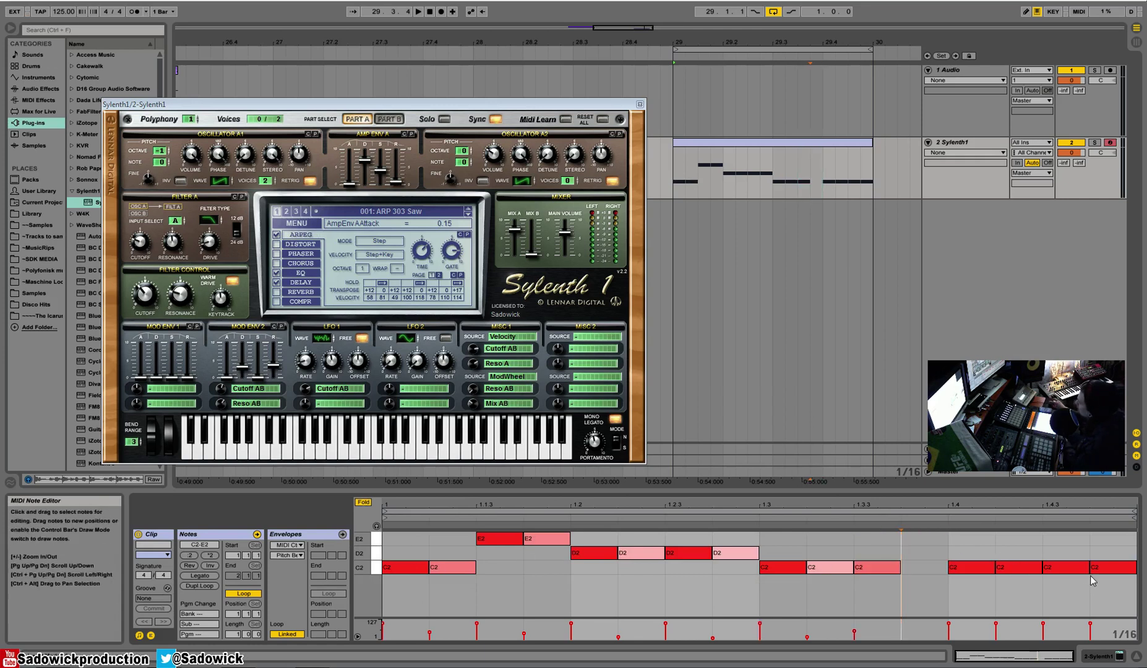
left_click(1075, 569)
key("Delete")
double_click(591, 553)
key("space")
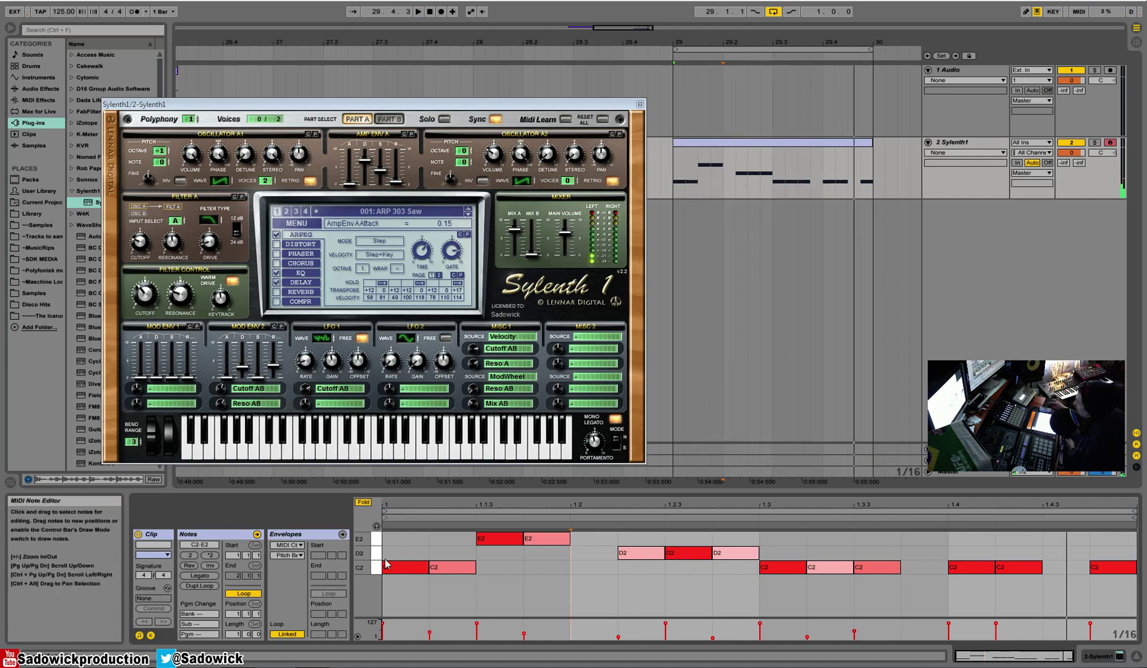
left_click(366, 503)
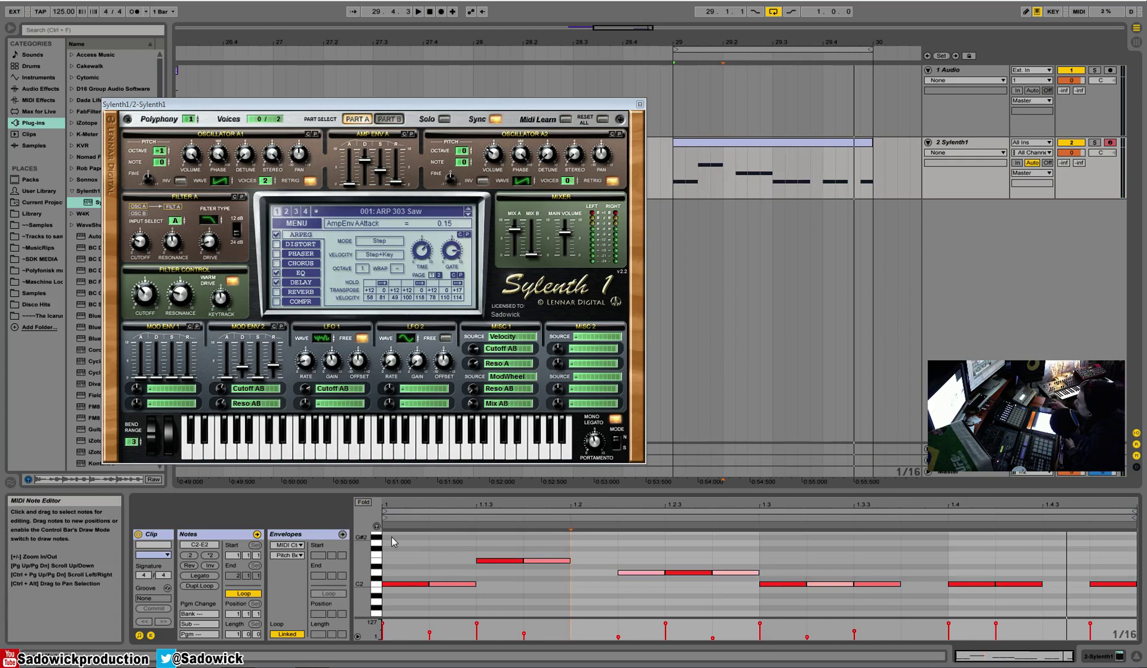
left_click(154, 555)
left_click(154, 557)
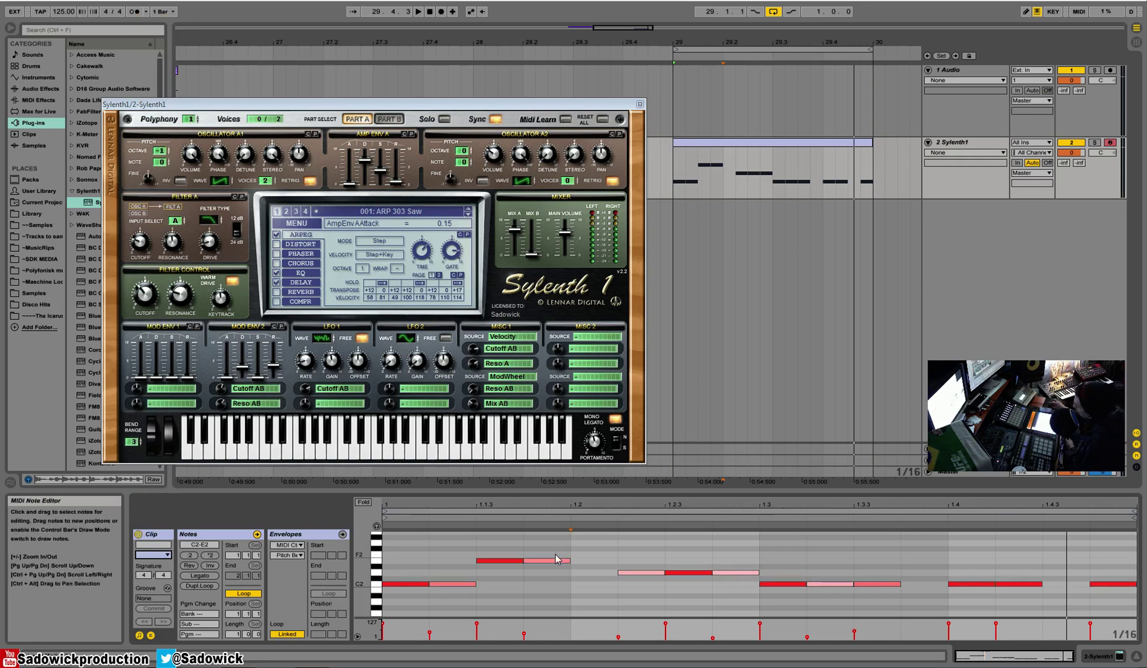
Step: Compress the four notes of the first beat to double tempo
left_click_drag(398, 535, 569, 599)
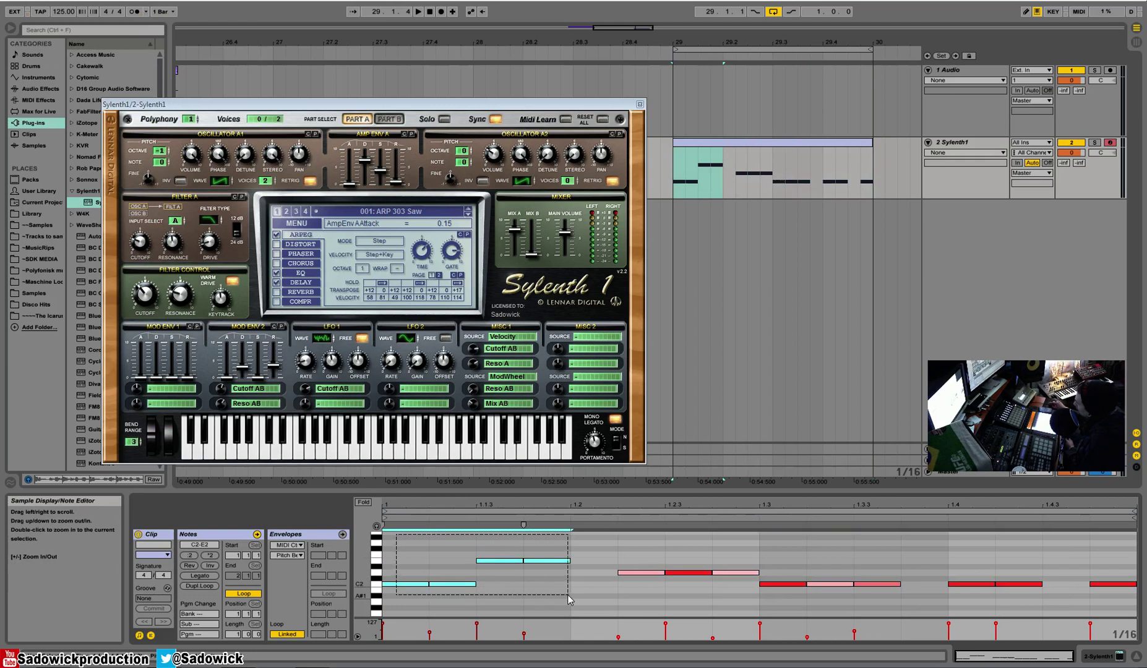
left_click(193, 559)
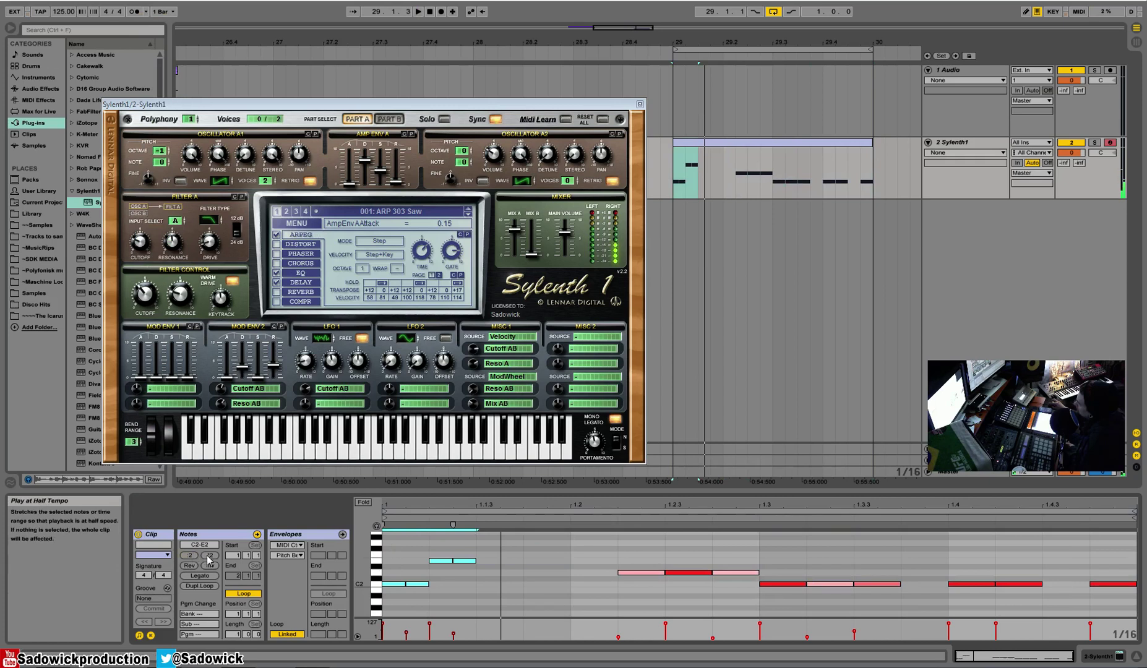
Step: Stretch the four compressed notes at the start of the clip back out to their original length
left_click(209, 556)
left_click(210, 556)
left_click(195, 556)
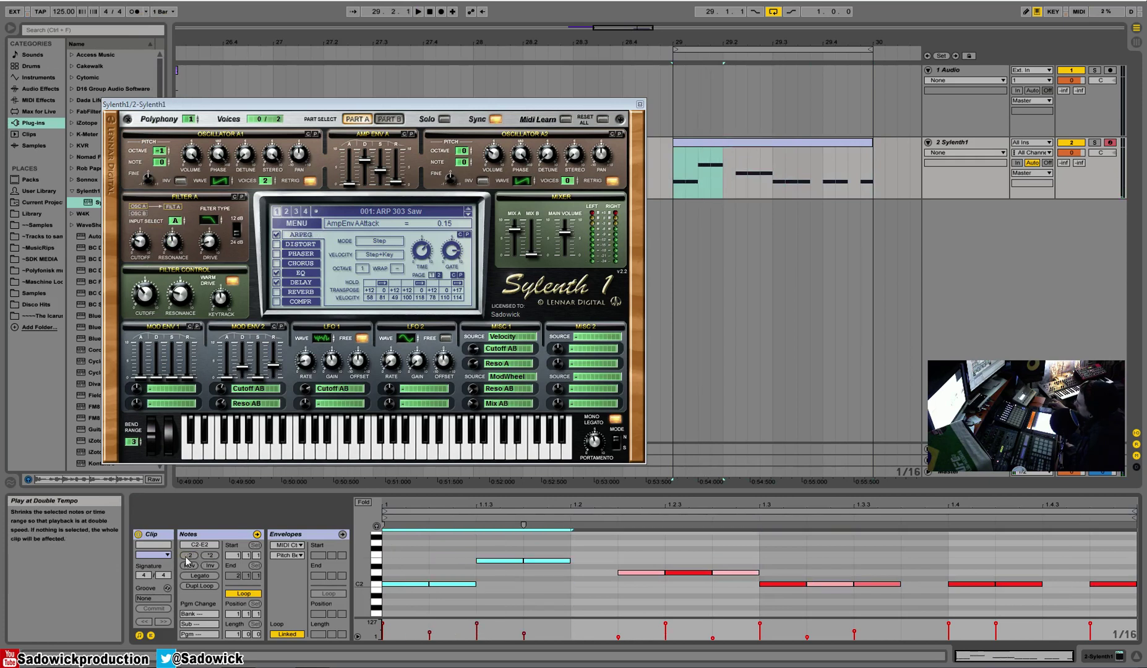
Step: Stretch all of the clip's notes to half tempo and compress them back to one bar
left_click_drag(410, 542, 1137, 616)
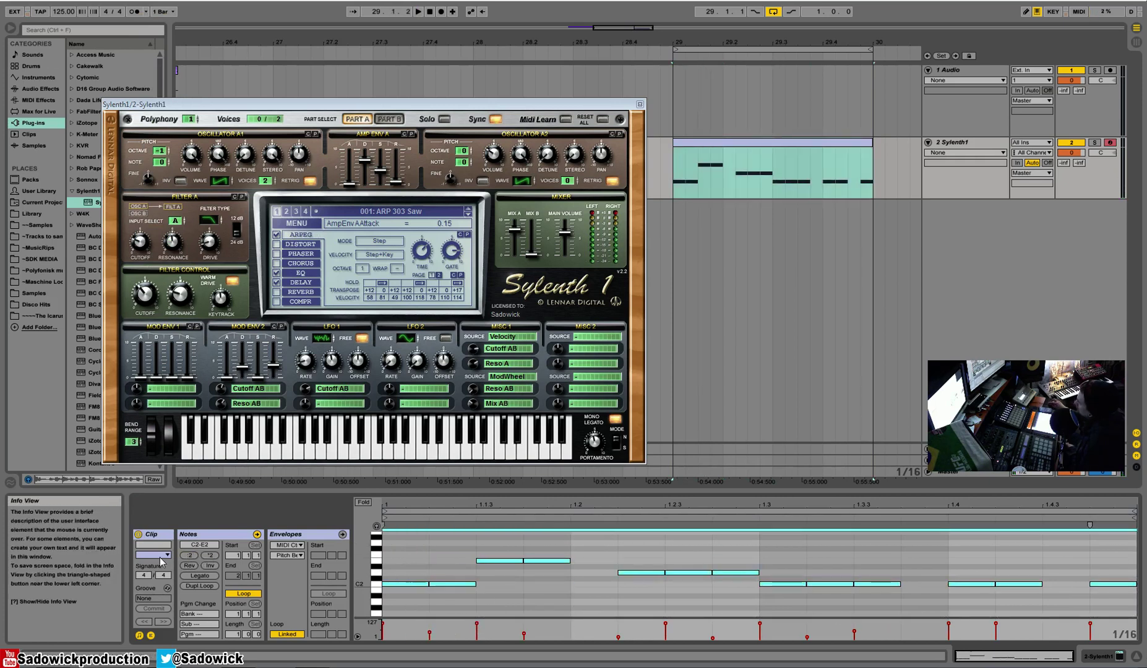
left_click(211, 556)
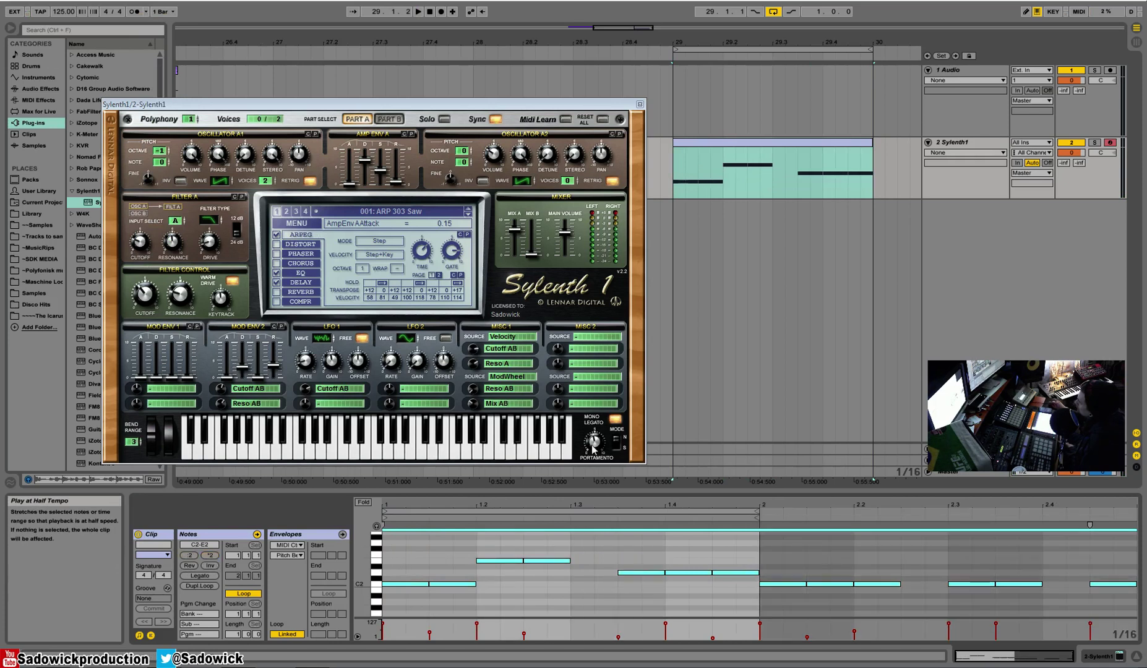
left_click(190, 556)
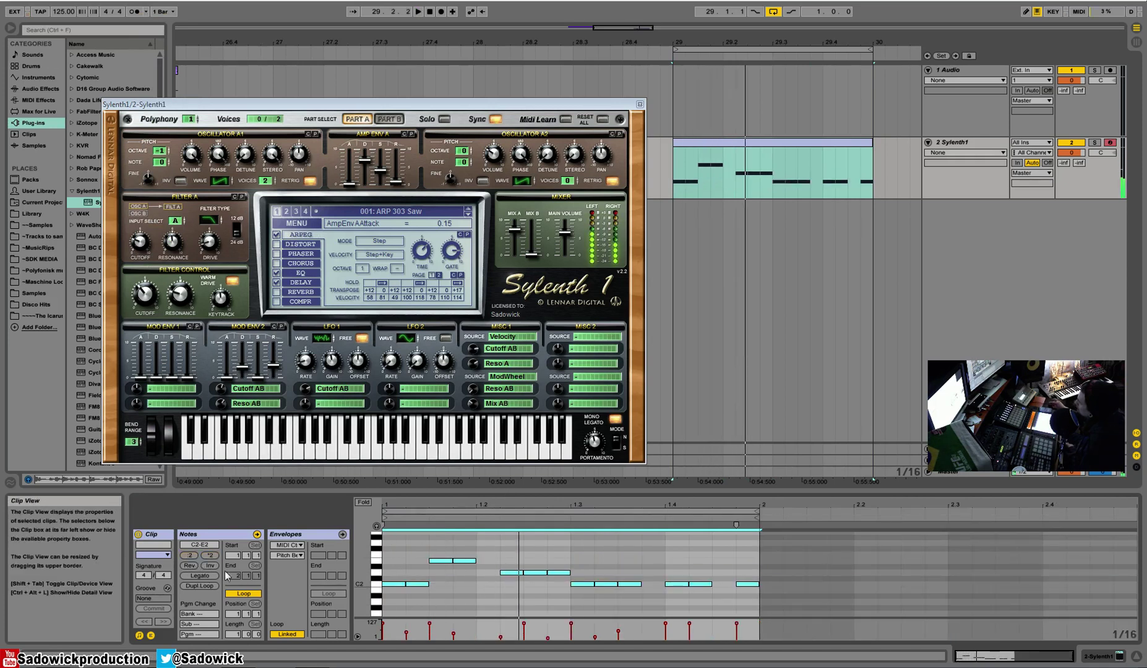
Step: Reverse the order of all the notes in the clip and play the reversed pattern
left_click(189, 566)
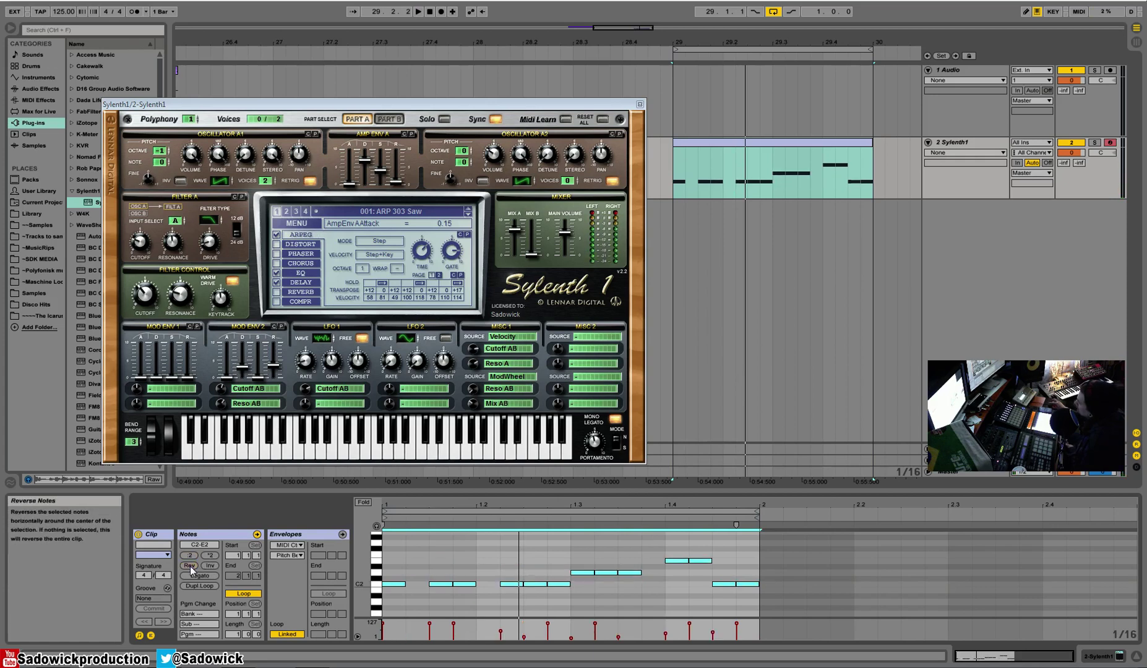
key("space")
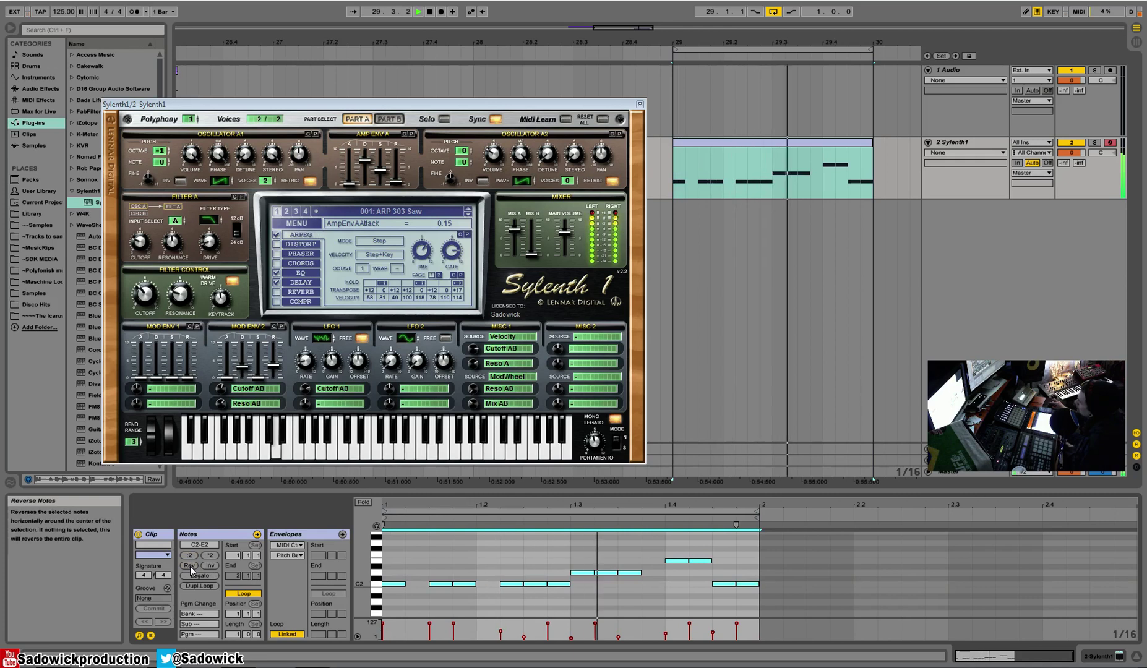
key("space")
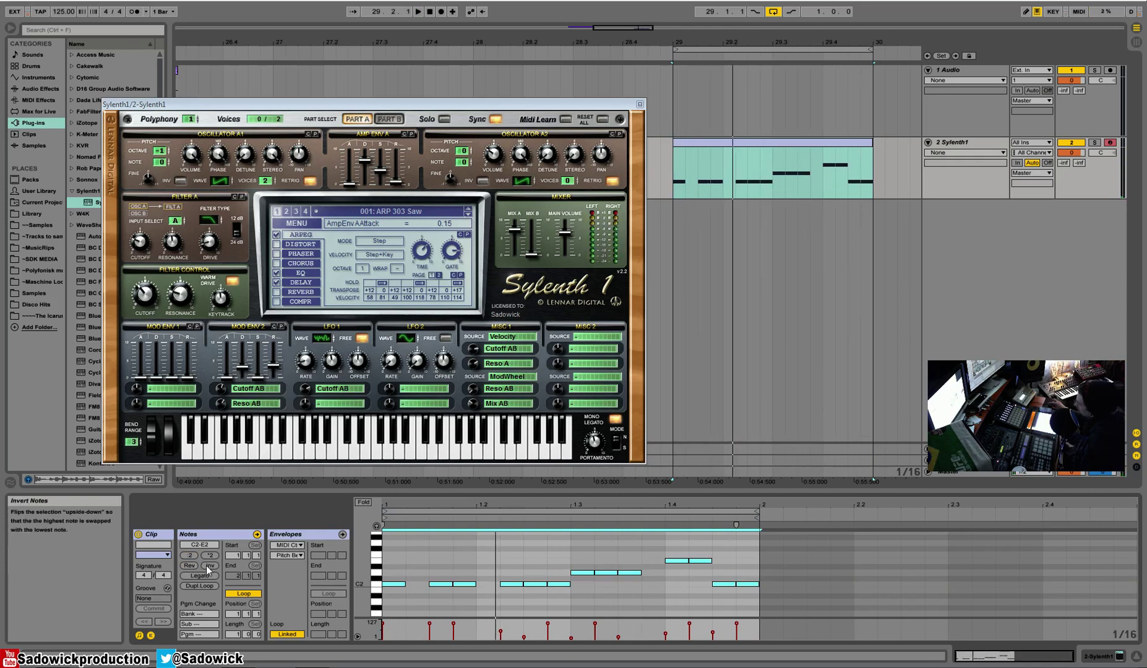
Step: Flip all the clip's notes upside down, comparing the inverted and original patterns during playback, and leave them inverted
left_click(206, 565)
key("space")
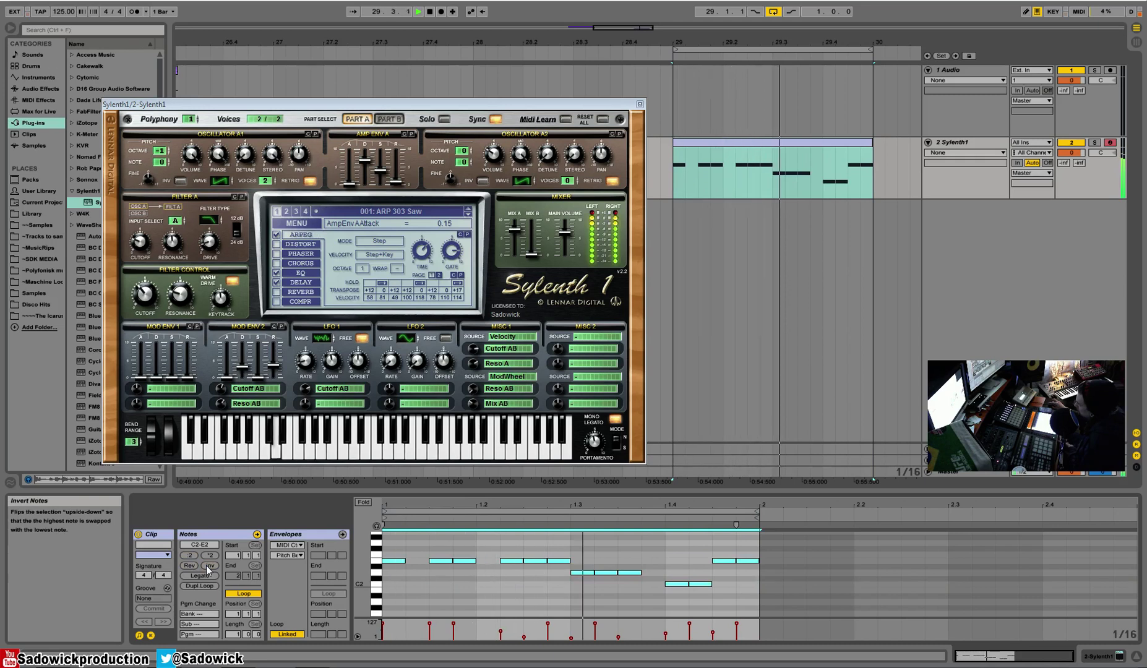
left_click(206, 565)
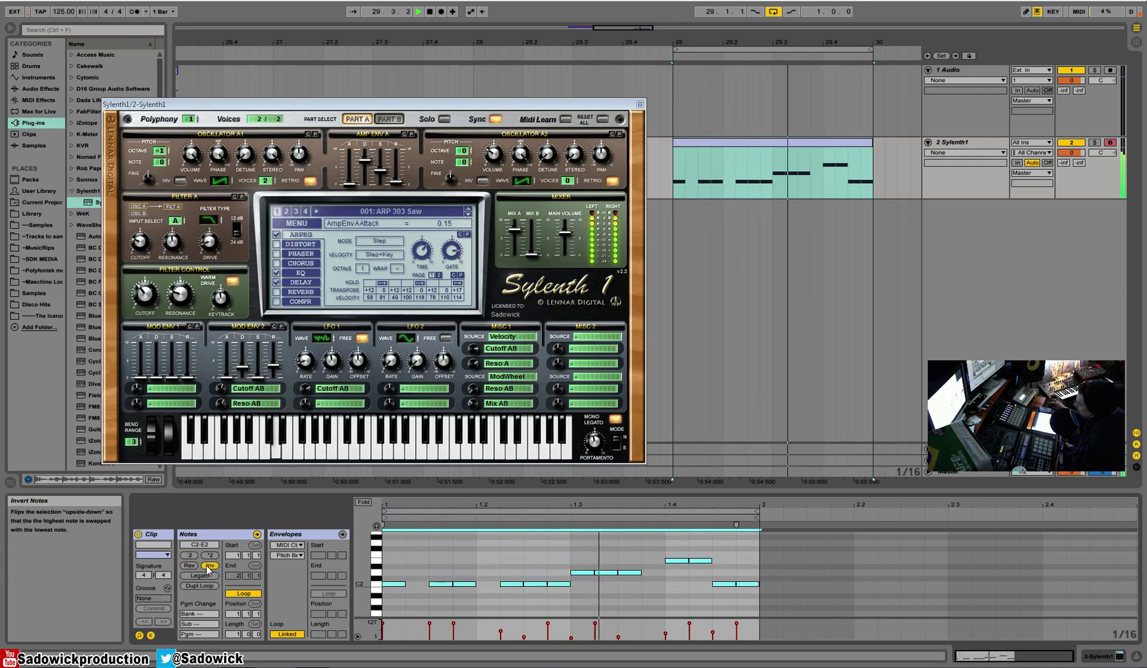
left_click(206, 565)
key("space")
Step: Invert only the last five notes of the bar
left_click_drag(622, 538, 767, 587)
left_click(216, 566)
key("space")
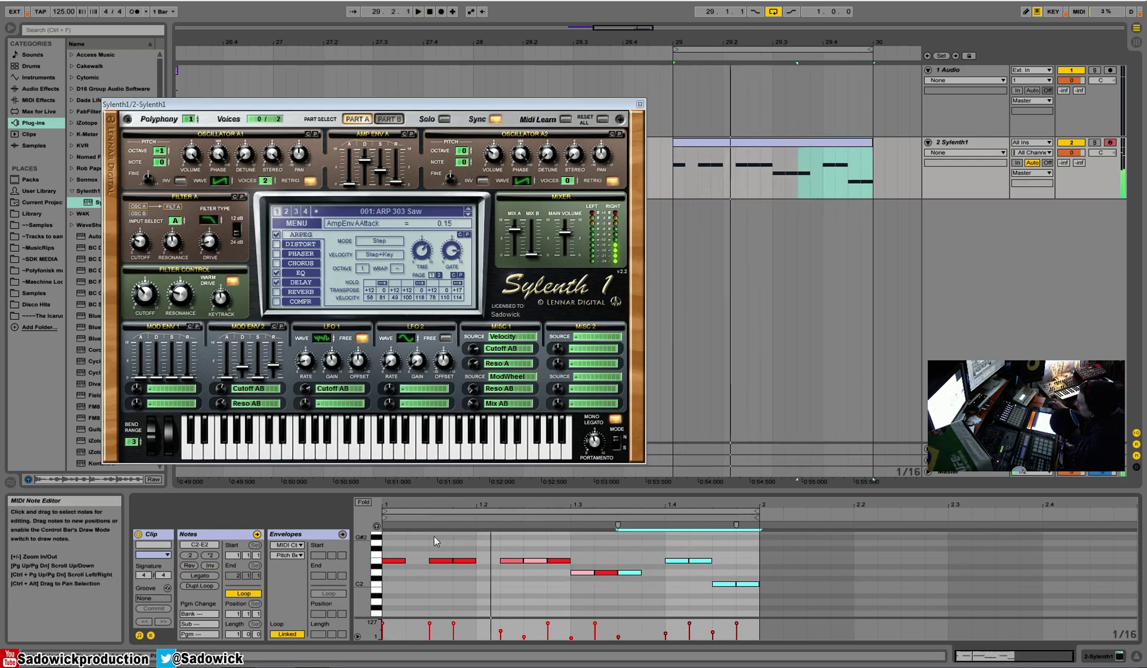
Step: Apply Legato to all the notes in the clip to close the gaps, and play the result
left_click_drag(391, 540, 550, 578)
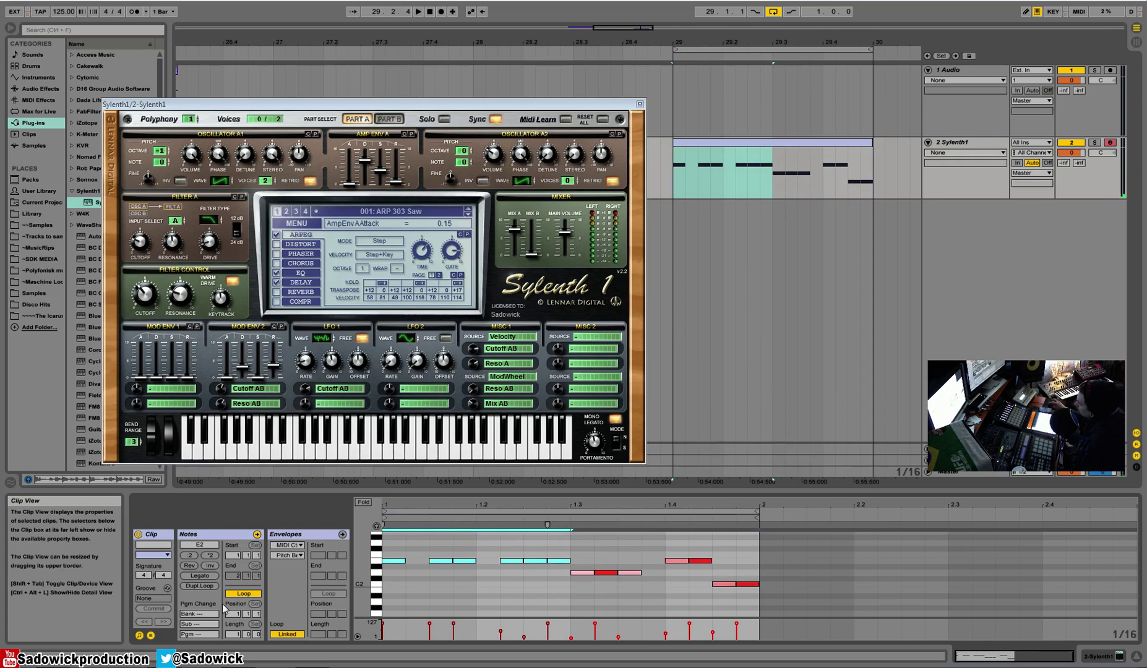
left_click_drag(386, 536, 756, 608)
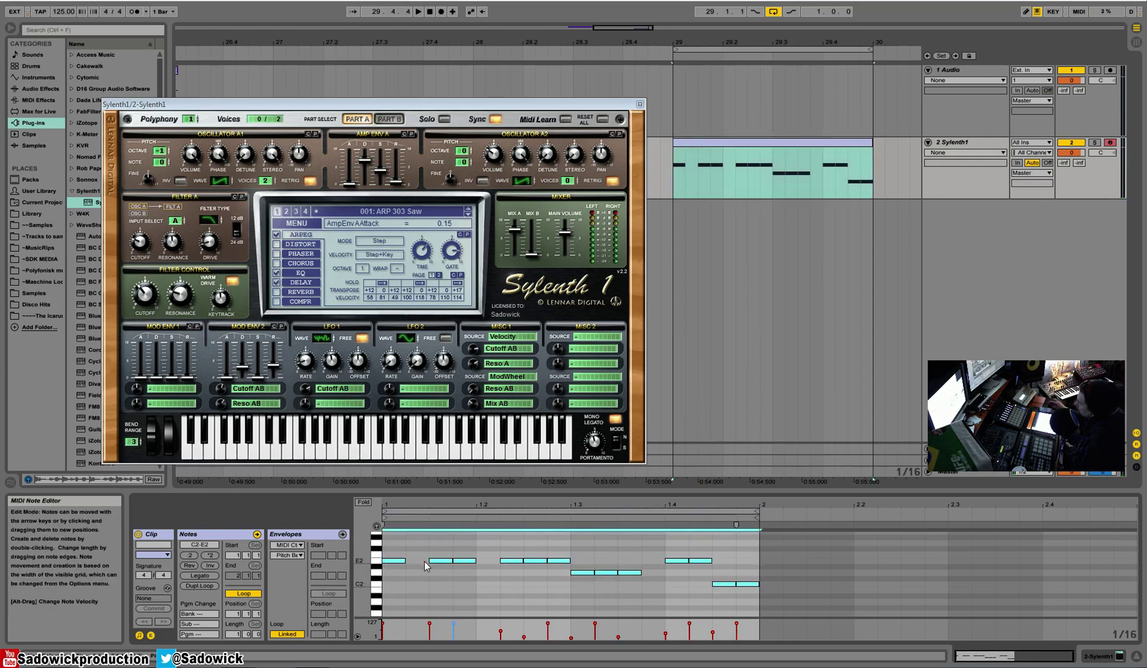
left_click(203, 580)
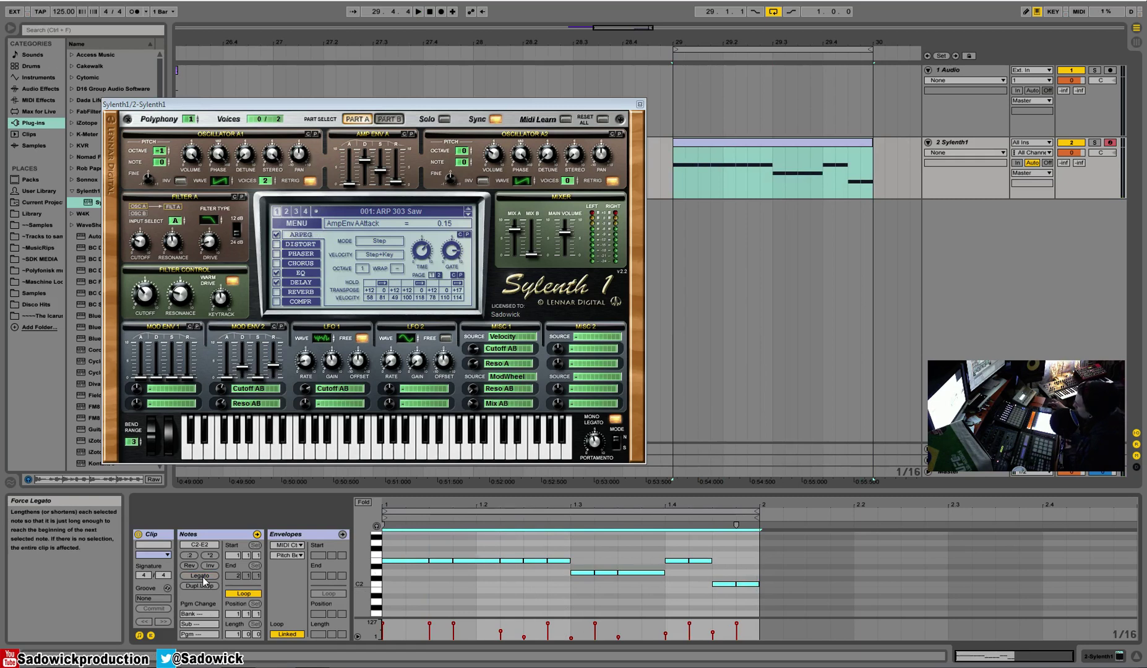
key("space")
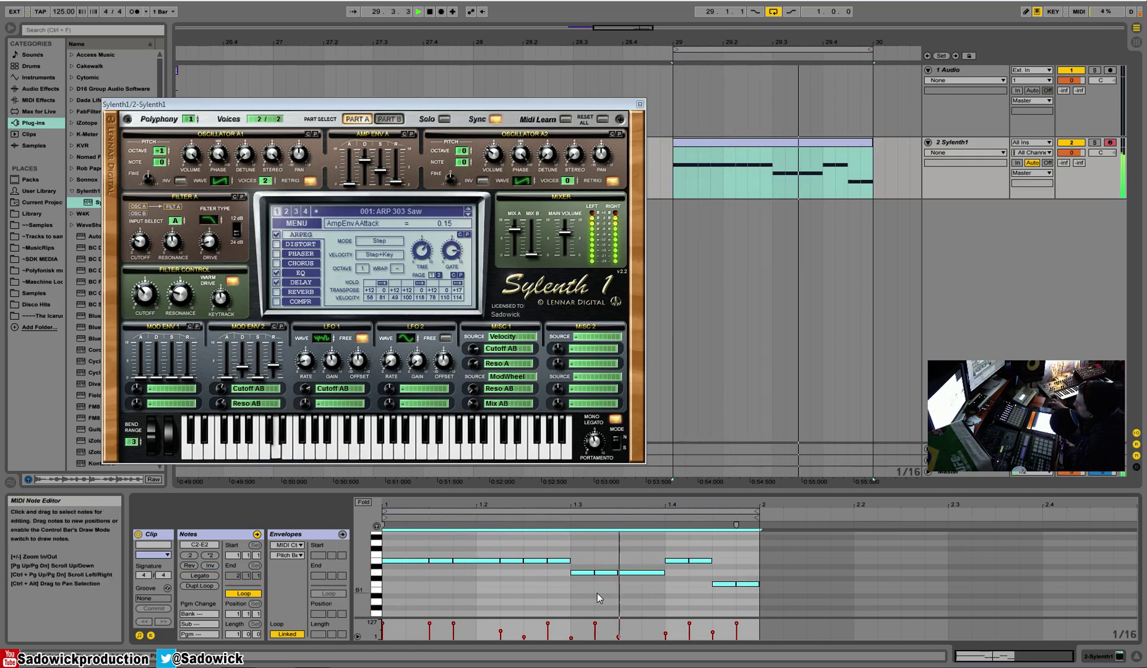
key("space")
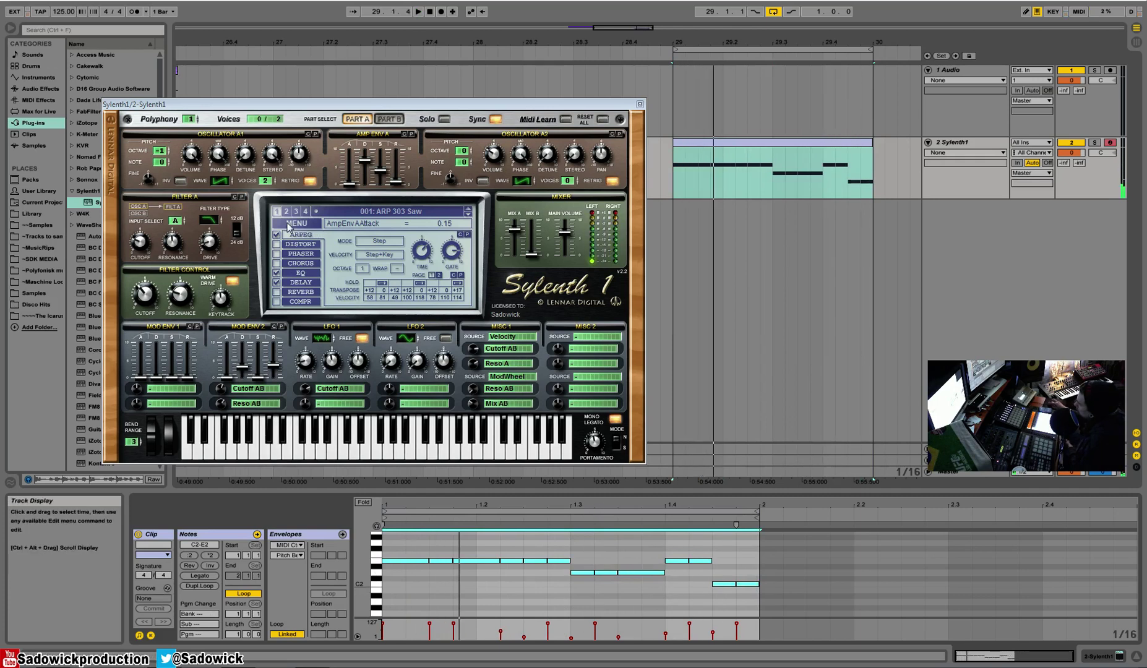
Step: Duplicate the clip's loop to two bars and transpose the second bar's notes up one octave to C3-E3
left_click(208, 586)
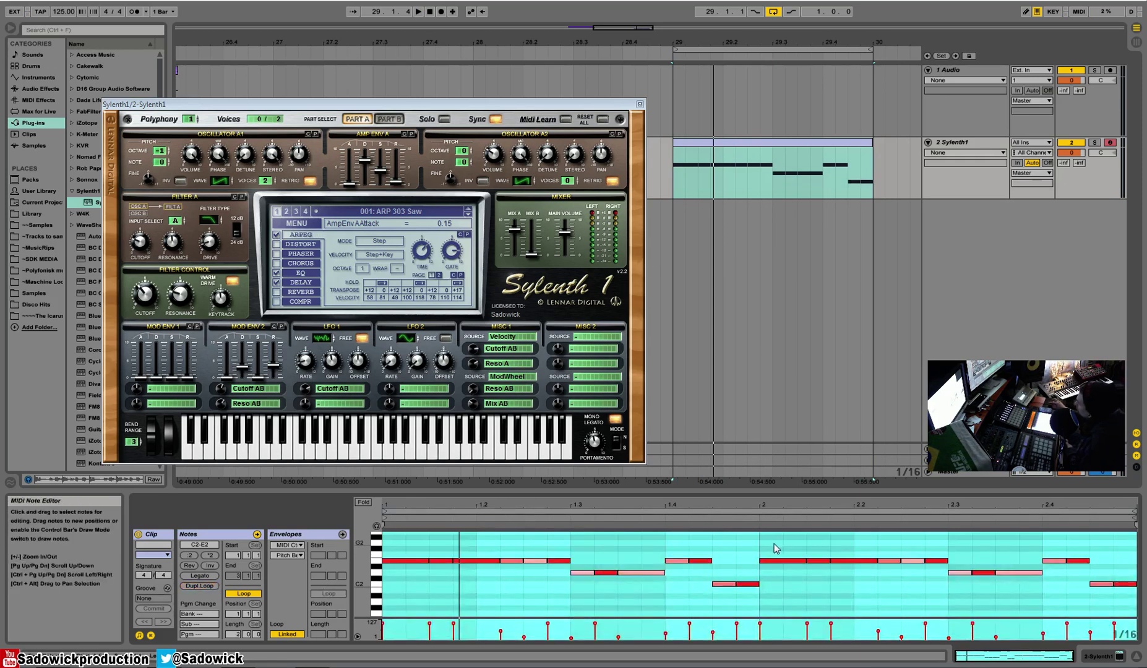
left_click_drag(773, 543, 1136, 601)
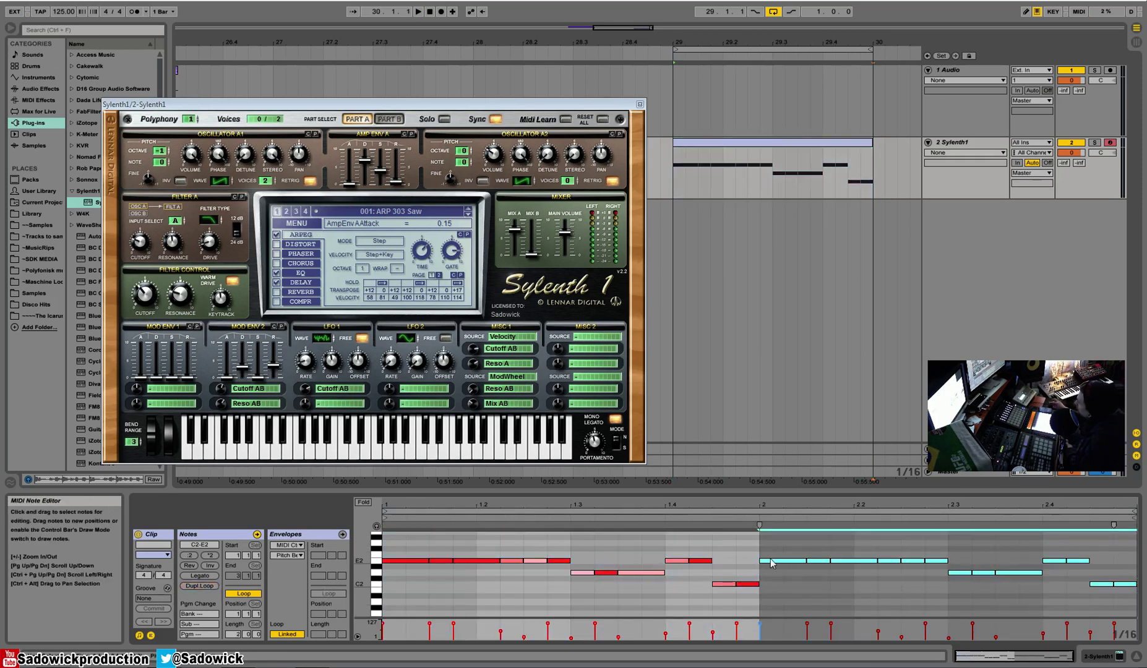
left_click_drag(770, 561, 1136, 593)
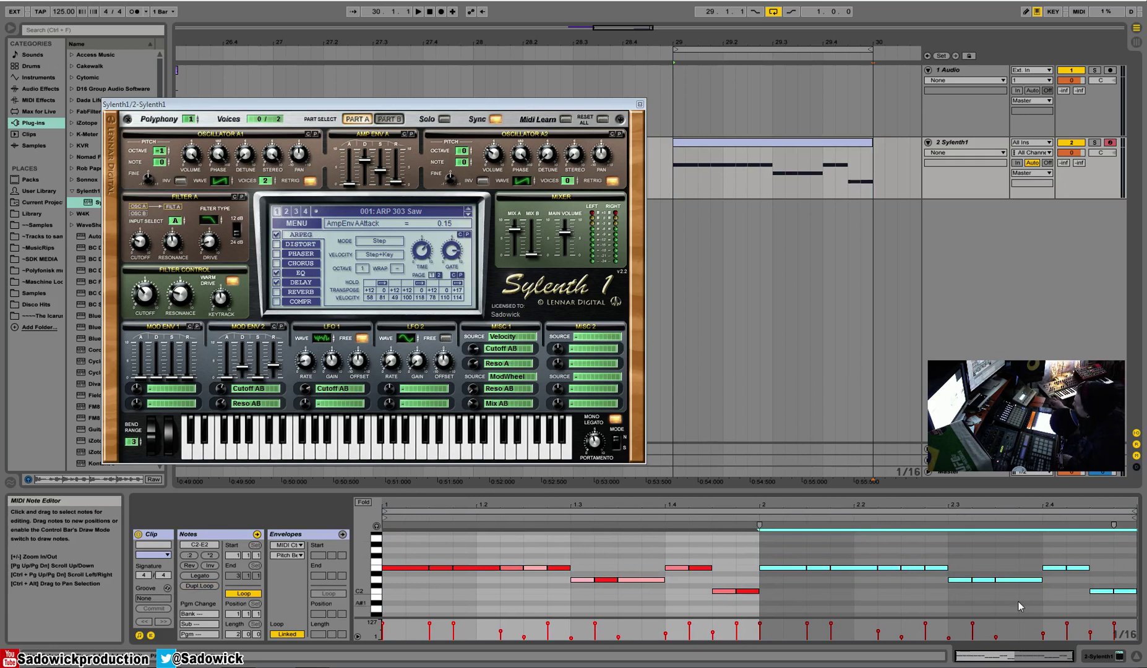
left_click_drag(769, 540, 1136, 610)
key("shift+Up")
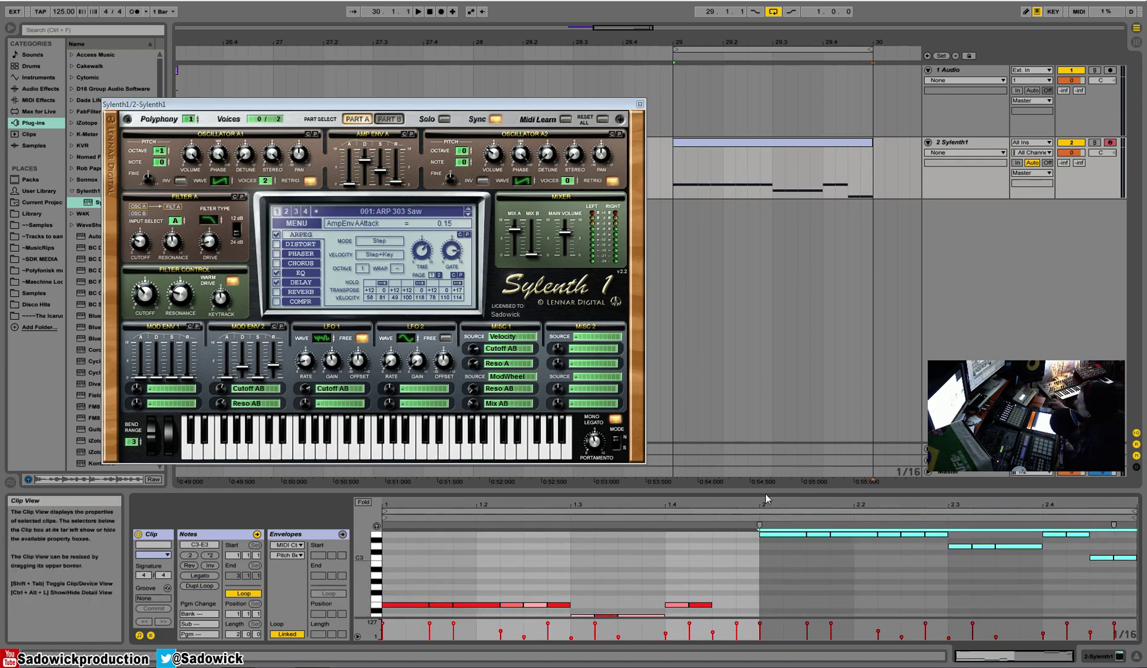
Step: Extend the Sylenth1 clip and the arrangement loop to two bars, from bar 29 to bar 31
left_click(936, 147)
left_click_drag(936, 147, 973, 147)
left_click_drag(781, 41, 780, 17)
left_click_drag(780, 144, 827, 144)
left_click_drag(734, 47, 824, 48)
left_click(726, 140)
Step: Play the two-bar pattern with the clip view enlarged to show both octaves, and stop playback
key("space")
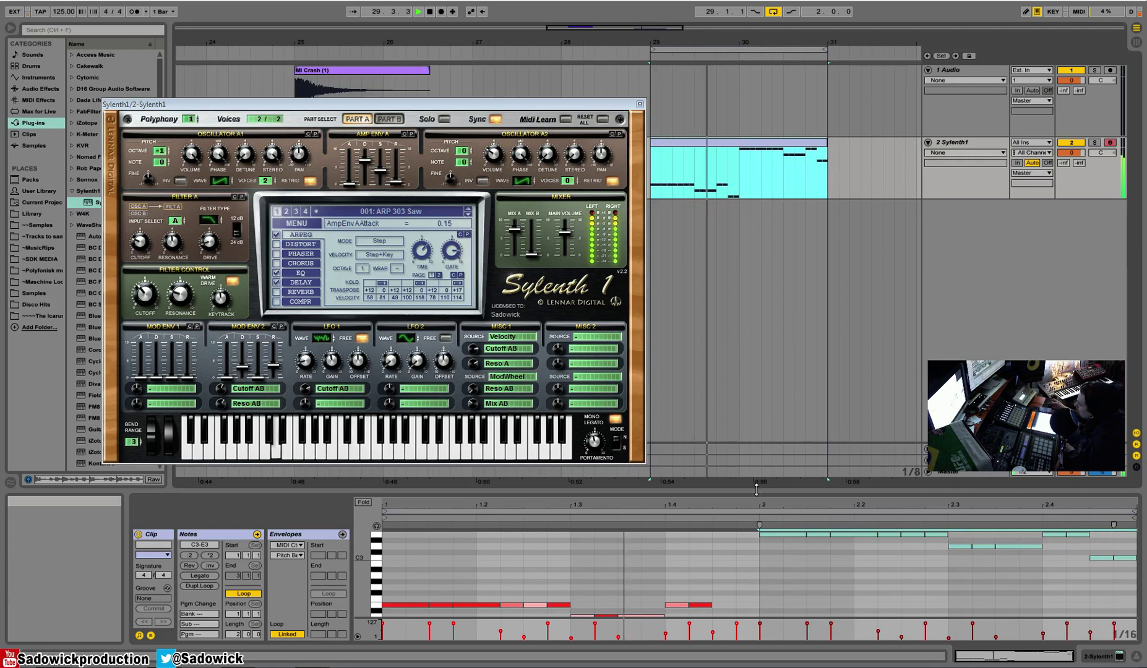
left_click_drag(757, 488, 758, 468)
mouse_move(363, 550)
left_mouse_down()
mouse_move(390, 550)
mouse_move(346, 550)
mouse_move(361, 556)
left_mouse_up()
key("space")
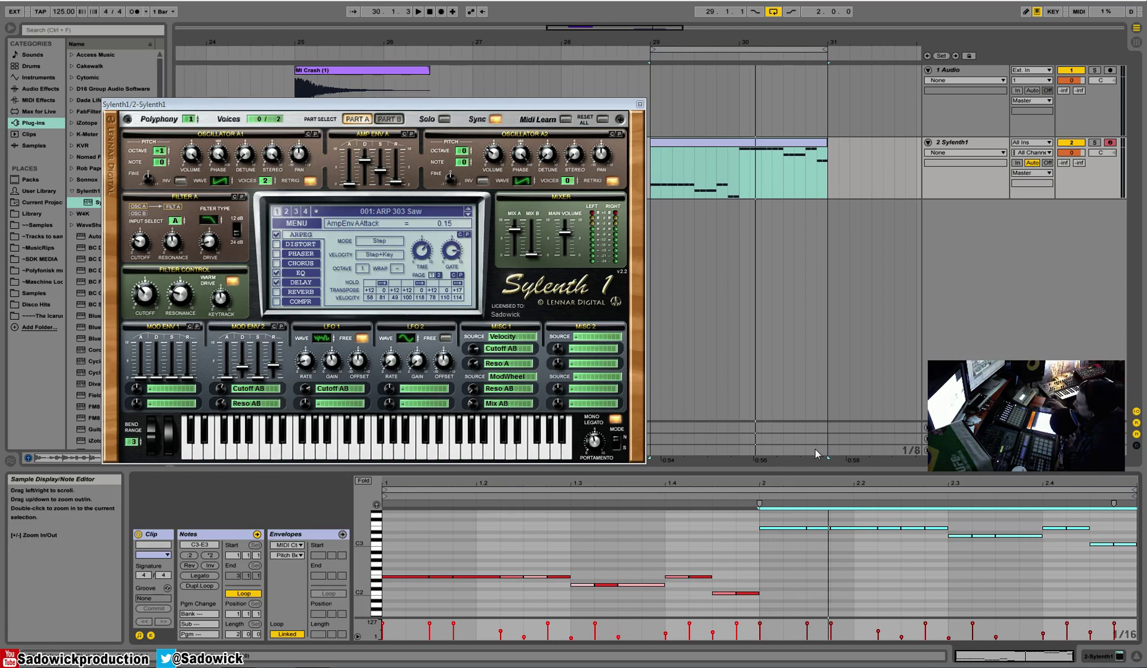
Step: Set the clip's program change bank to Bank 3 and play it to load the Sylenth1 preset
left_click_drag(198, 618, 198, 612)
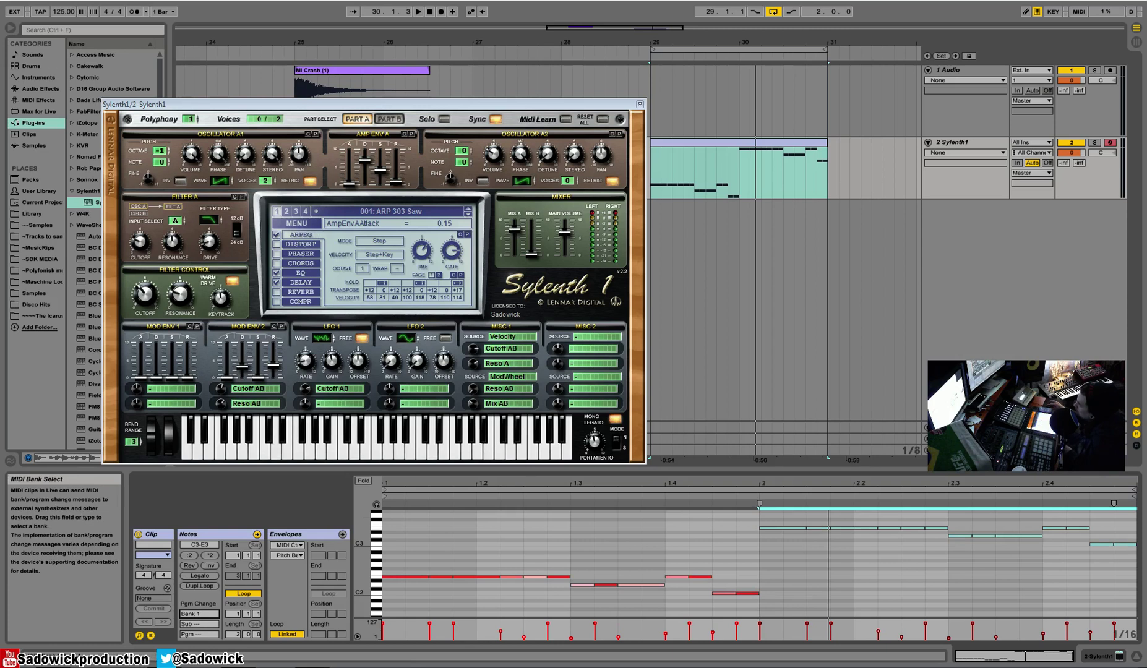
key("space")
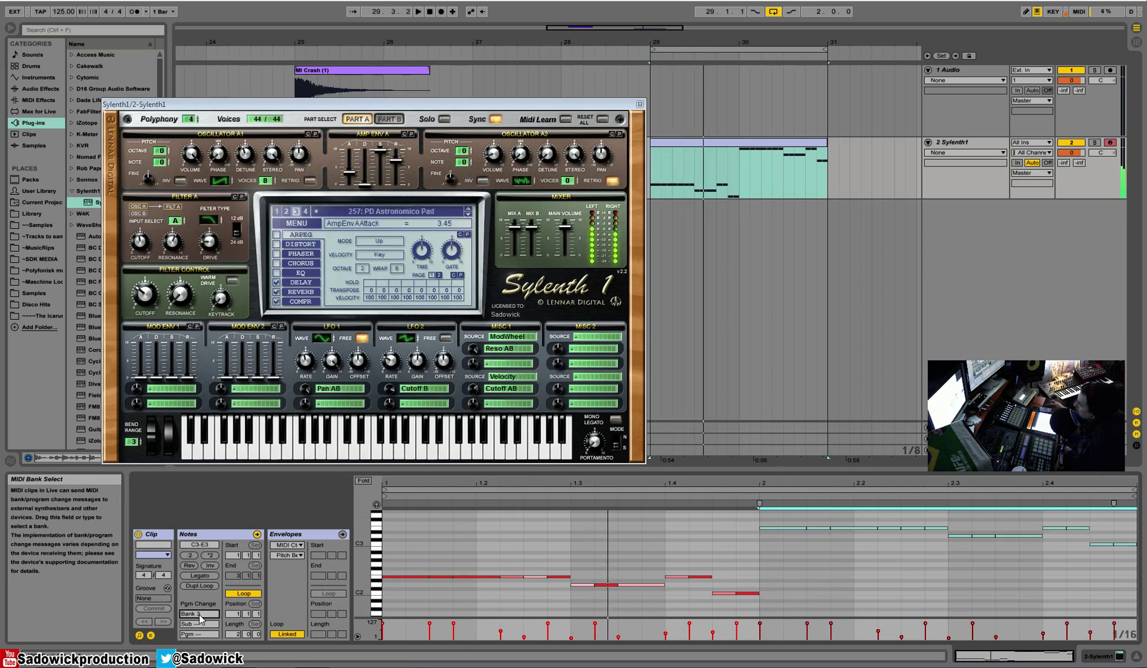
Step: Duplicate the clip directly after itself in the arrangement and set the first clip's program change to Pgm 5
left_click(747, 147)
key("ctrl+d")
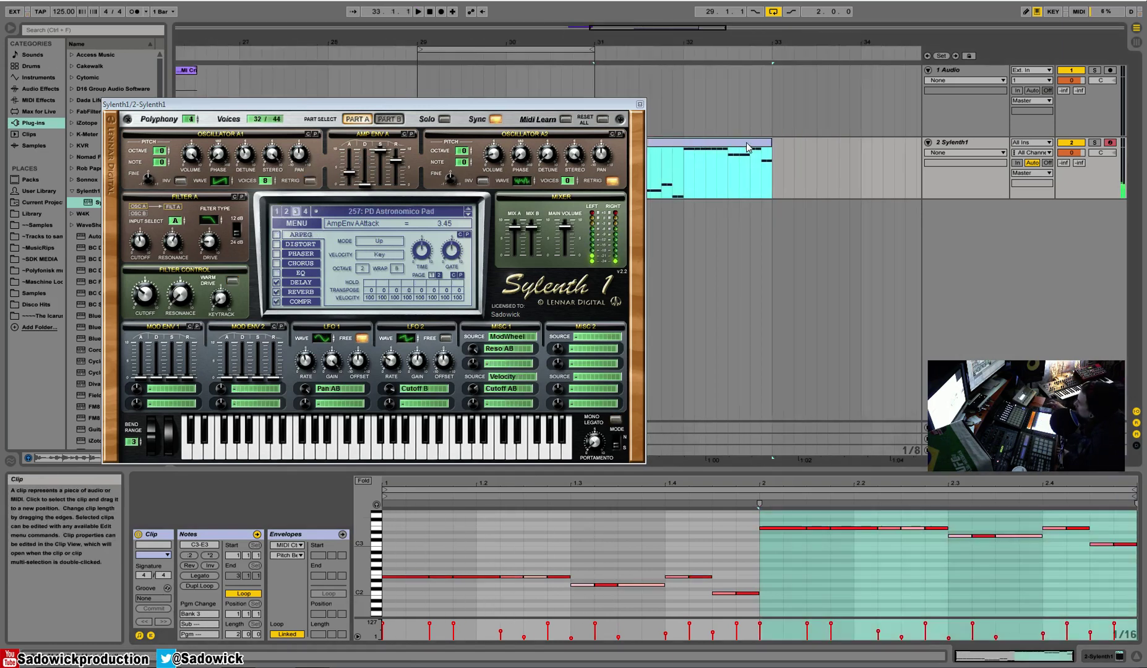
left_click_drag(544, 42, 853, 35)
left_click(846, 141)
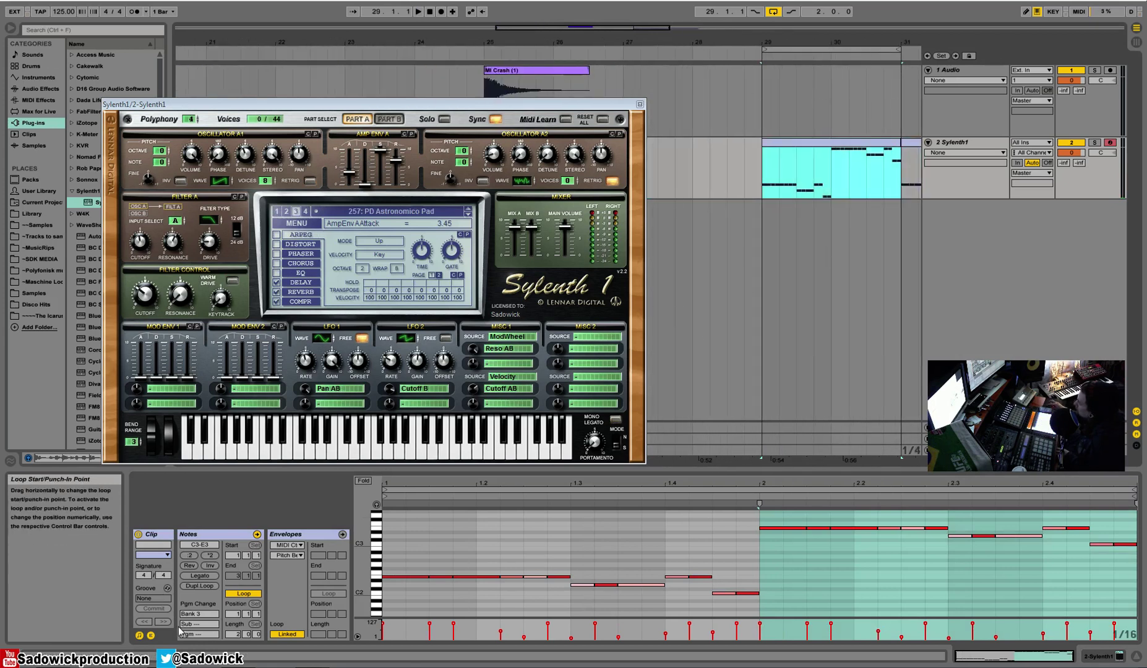
left_click_drag(200, 634, 200, 621)
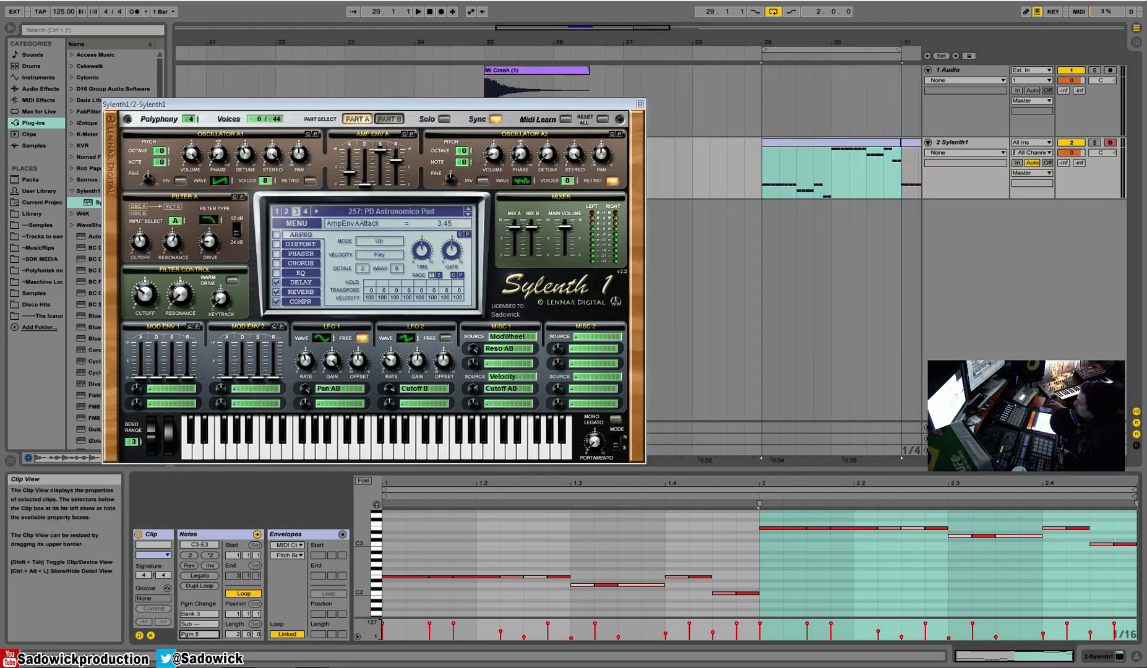
Step: Set the second clip's program change to Bank 2 and Pgm 9
left_click(917, 142)
left_click(200, 614)
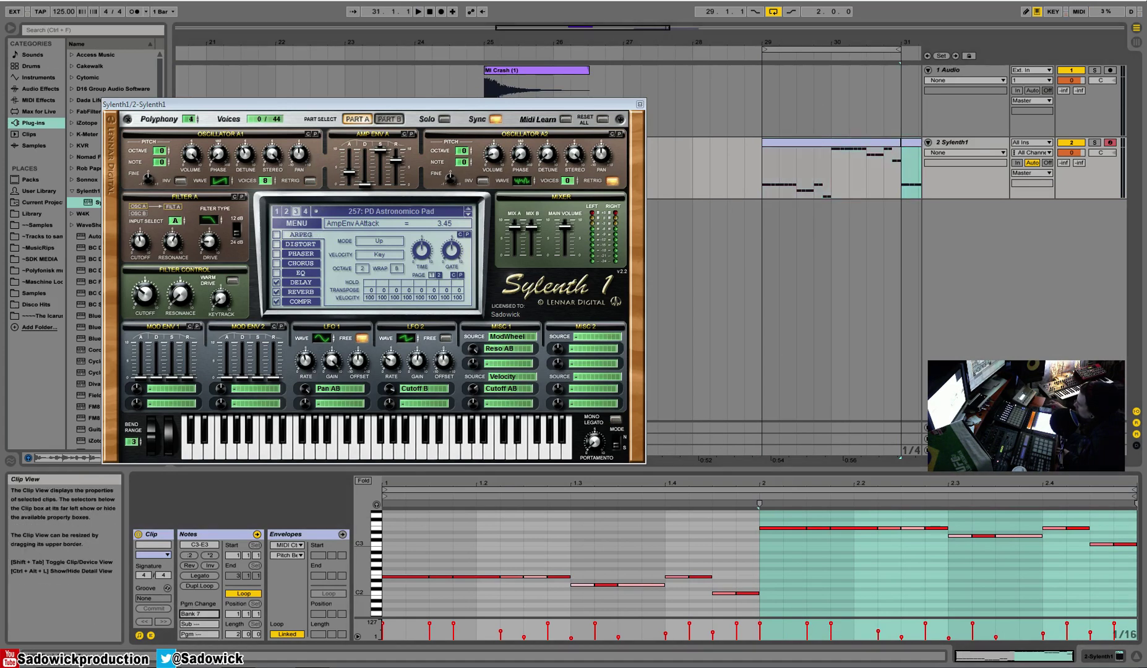
left_click_drag(200, 634, 199, 638)
left_click(200, 614)
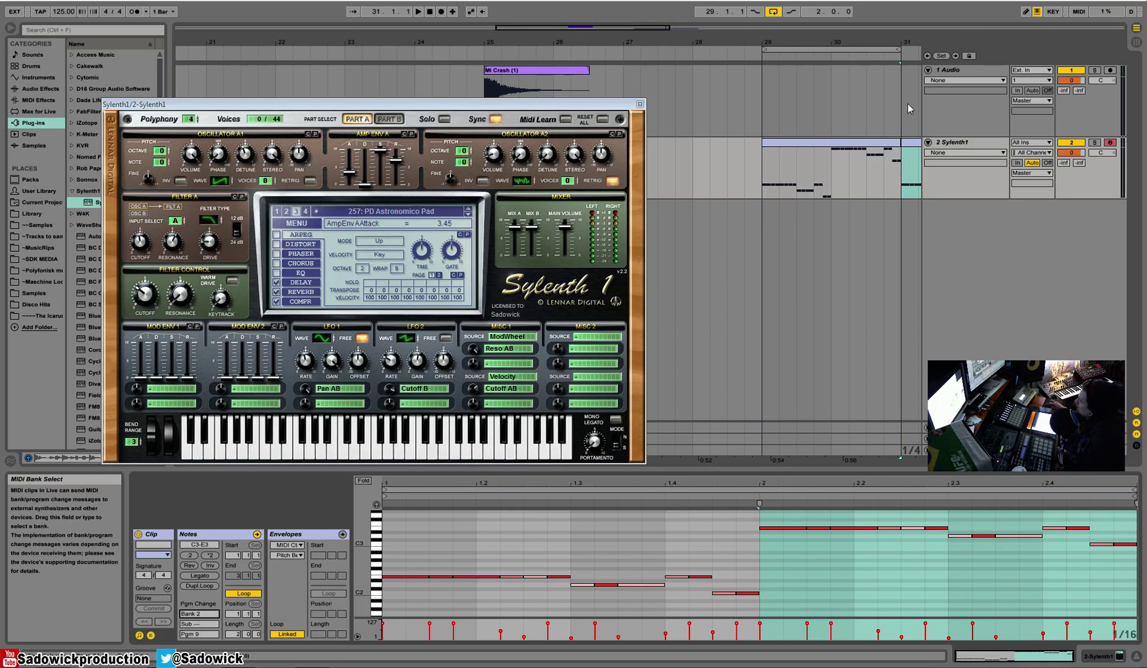
Step: Extend the arrangement loop to four bars over both clips and play them to hear the preset switch
left_click_drag(883, 44, 857, 50)
left_click(752, 141)
key("space")
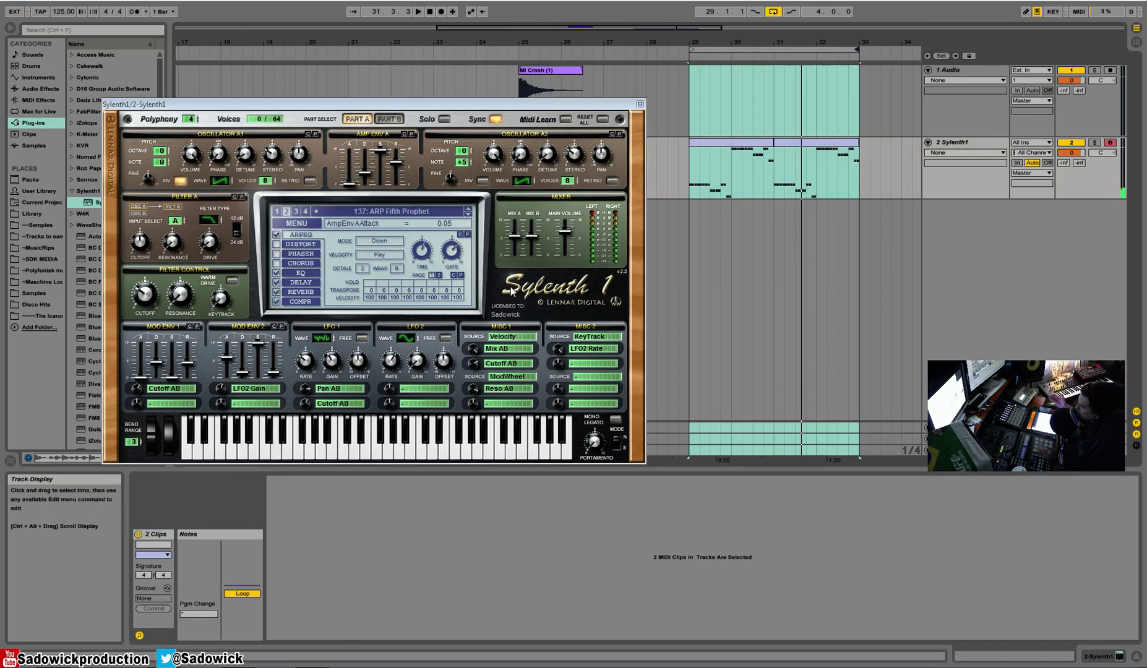
Step: Delete the second clip and shorten the arrangement loop to two bars, ending at bar 31
left_click(831, 142)
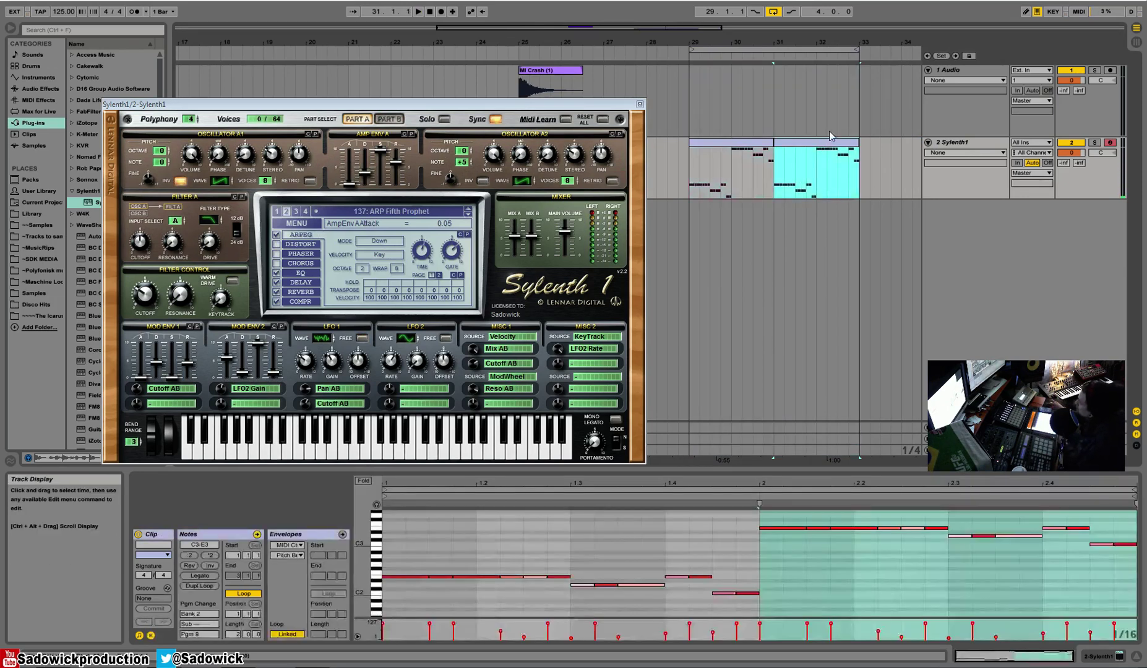
key("Delete")
left_click_drag(856, 50, 773, 50)
Step: Clear the bank and program change settings of the remaining clip
left_click(738, 141)
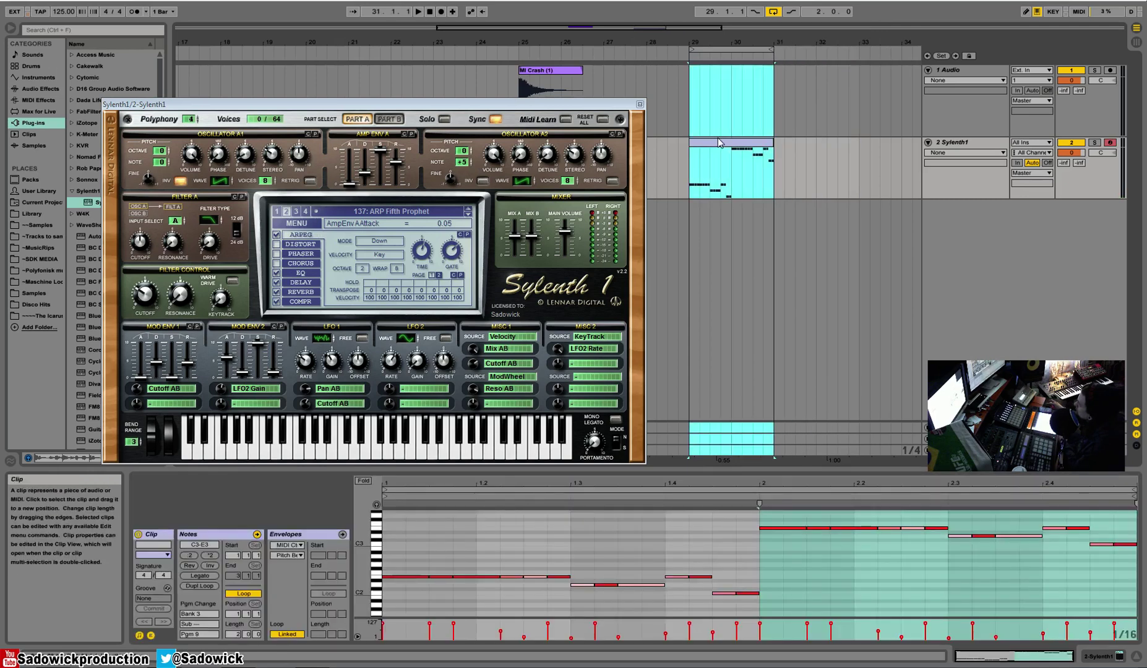
left_click_drag(196, 616, 200, 649)
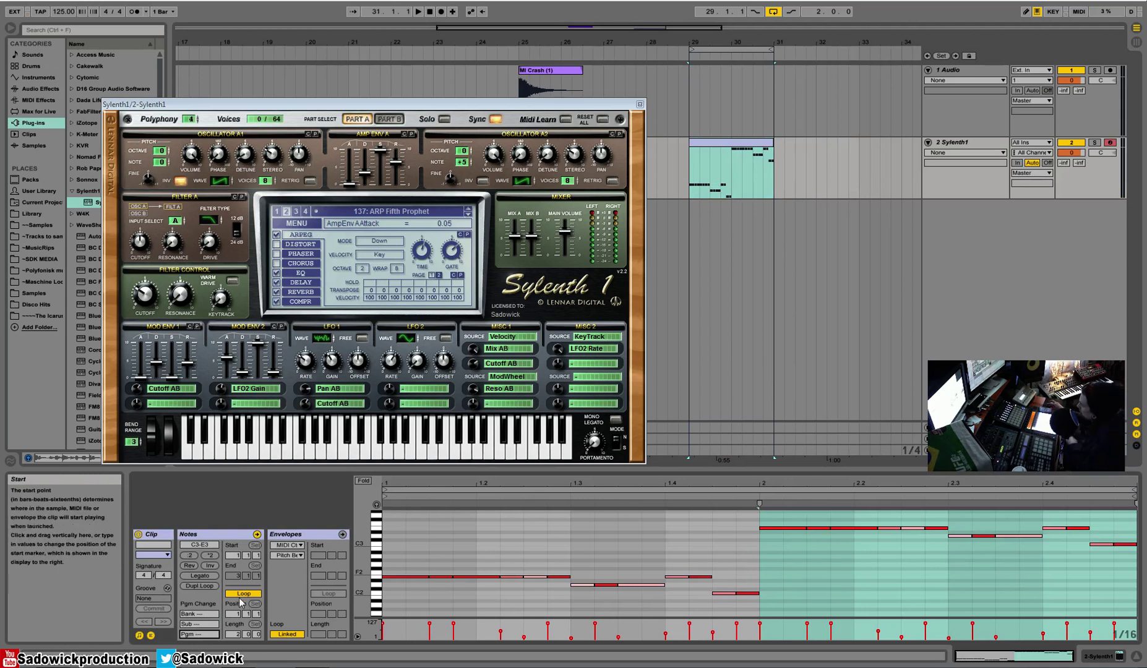
Step: Select the clip's full two-bar range and try moving its start marker
left_click_drag(1133, 490, 1032, 597)
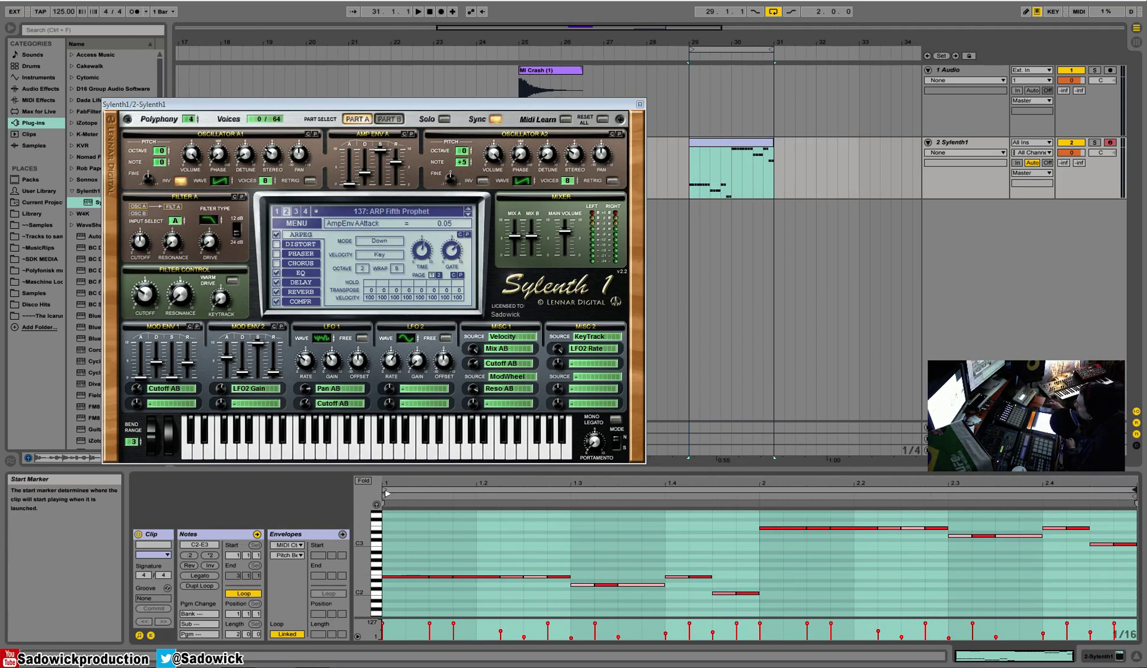
mouse_move(383, 496)
left_mouse_down()
mouse_move(430, 495)
mouse_move(408, 496)
left_mouse_up()
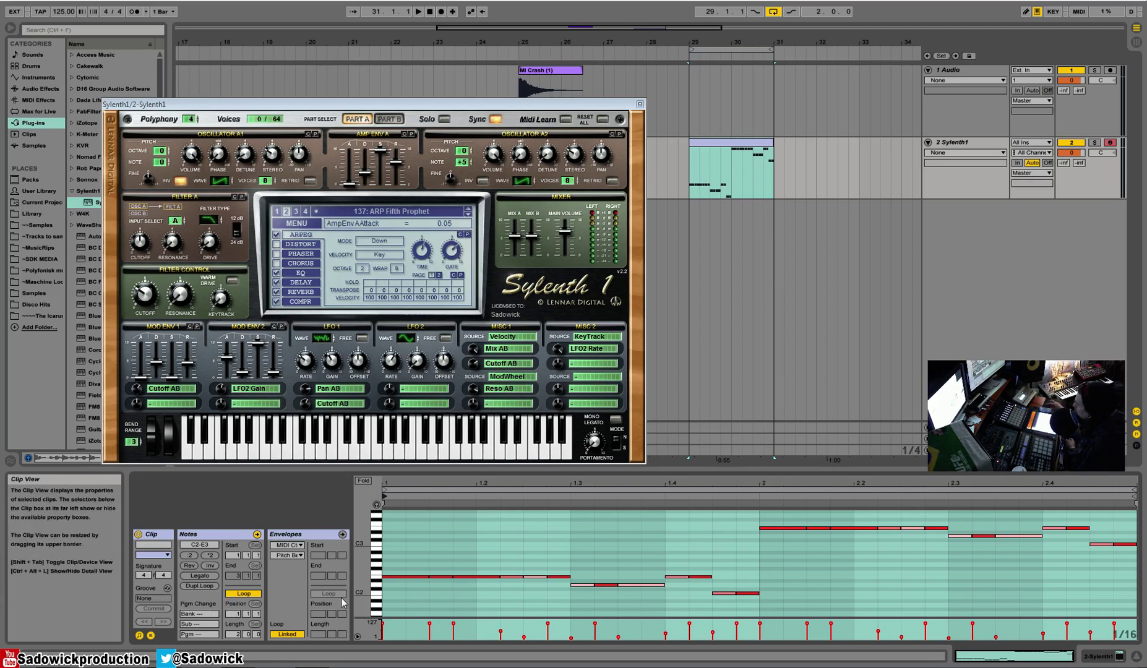
Step: Show the clip's envelope view in place of its notes
left_click(295, 562)
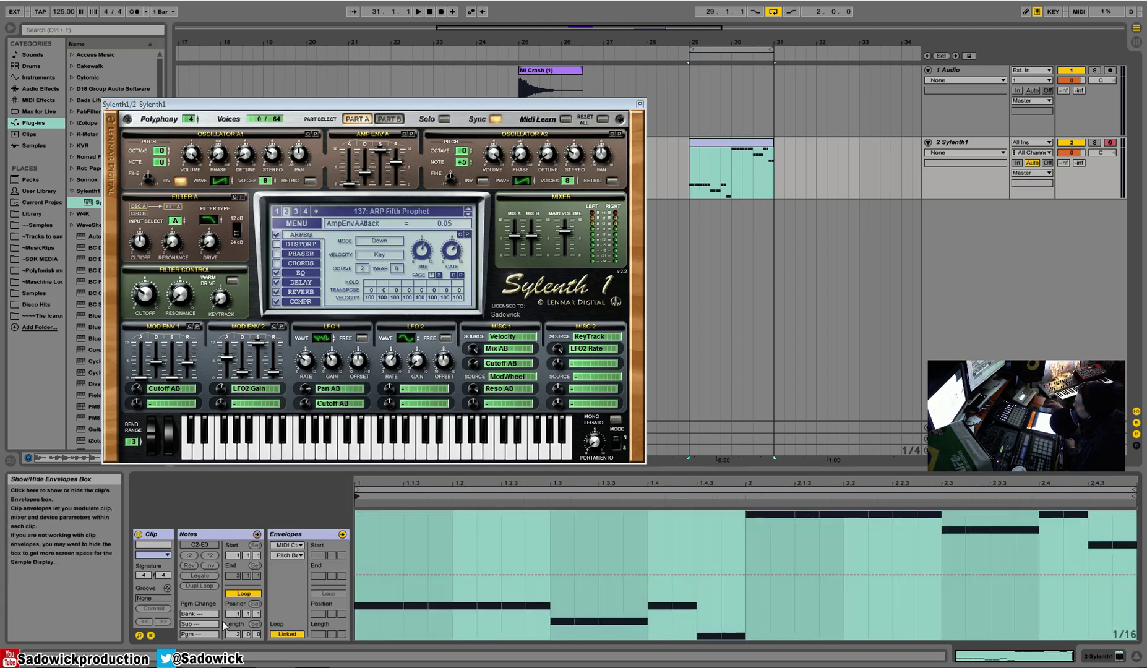
Step: Examine the MIDI controllers available for the clip's envelope, then touch Sylenth1's mod wheel and close the plug-in window
left_click(279, 556)
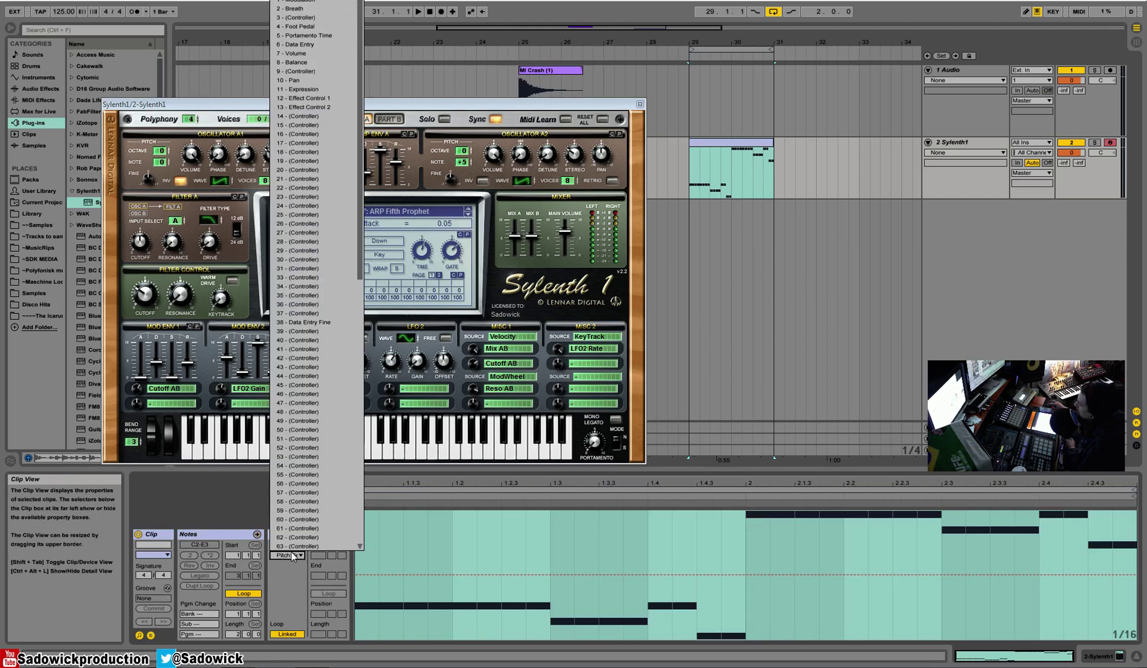
left_click_drag(360, 42, 347, 73)
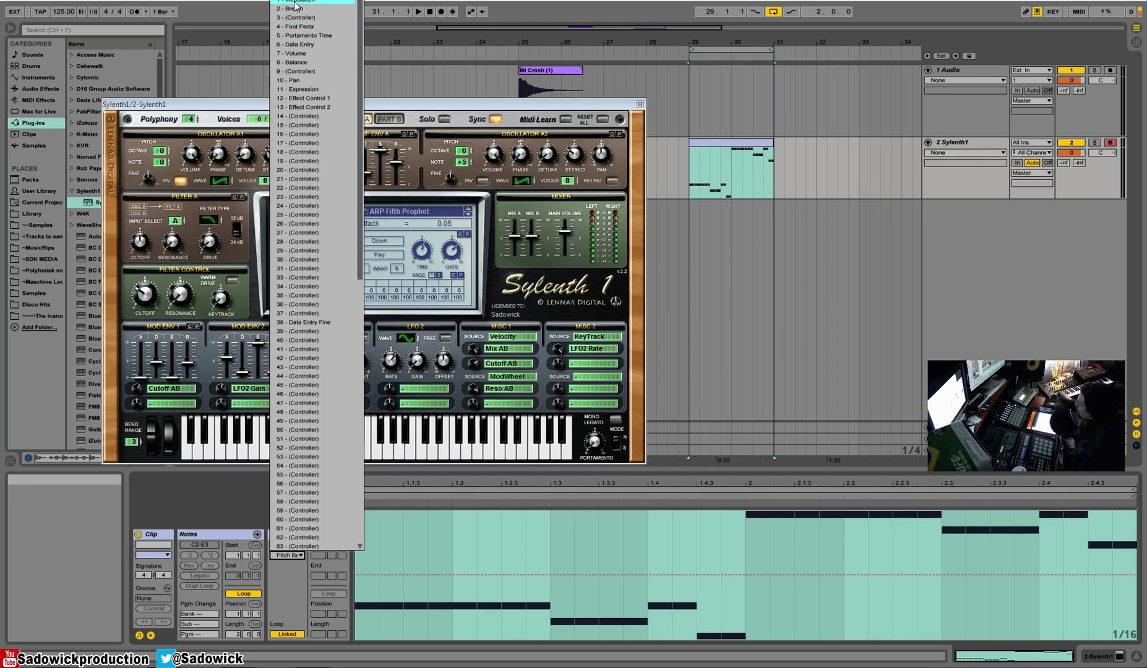
left_click(167, 444)
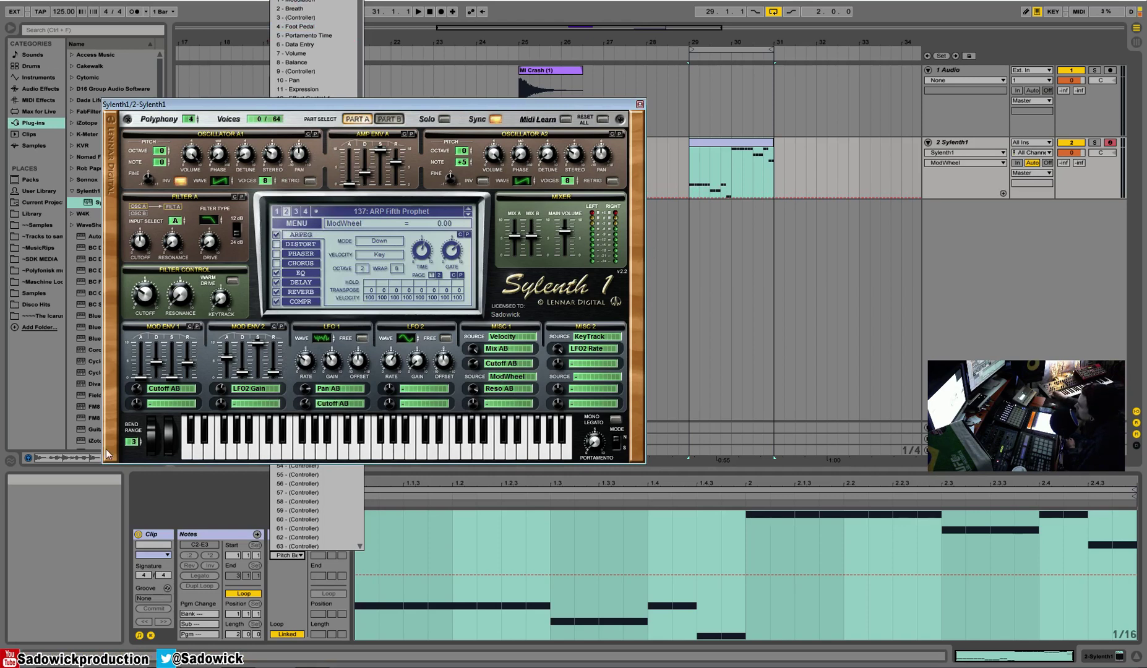
left_click(299, 605)
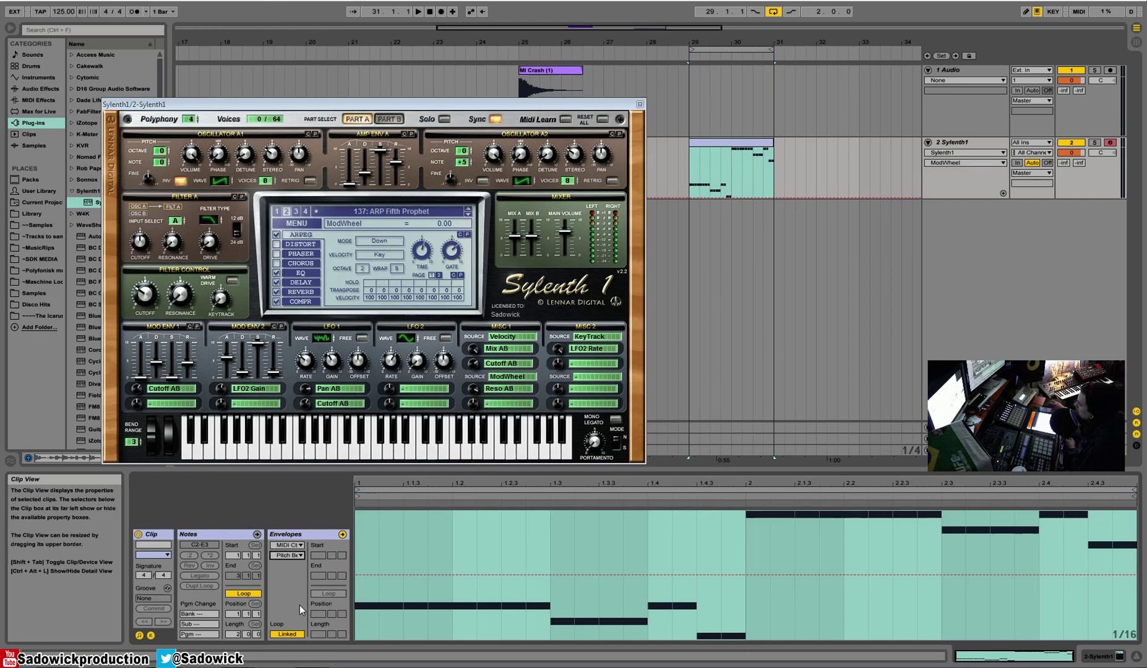
left_click(639, 104)
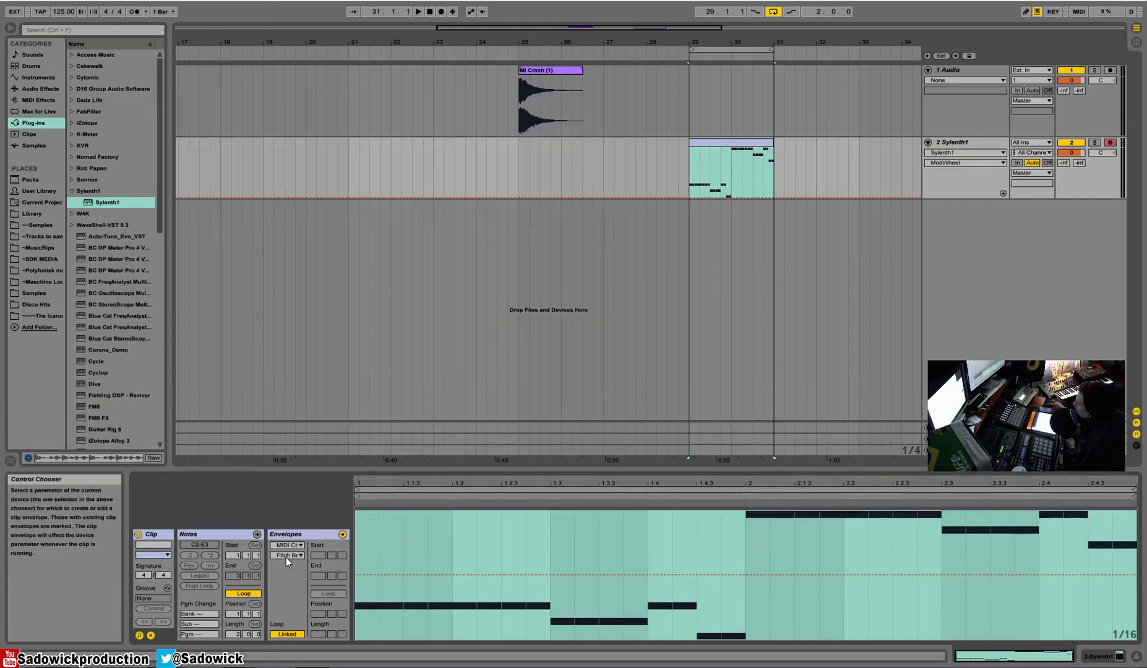
Step: Draw one raised pitch bend step at 1.3 and one lowered step at 2.2.2 in the clip's envelope
left_click(388, 575)
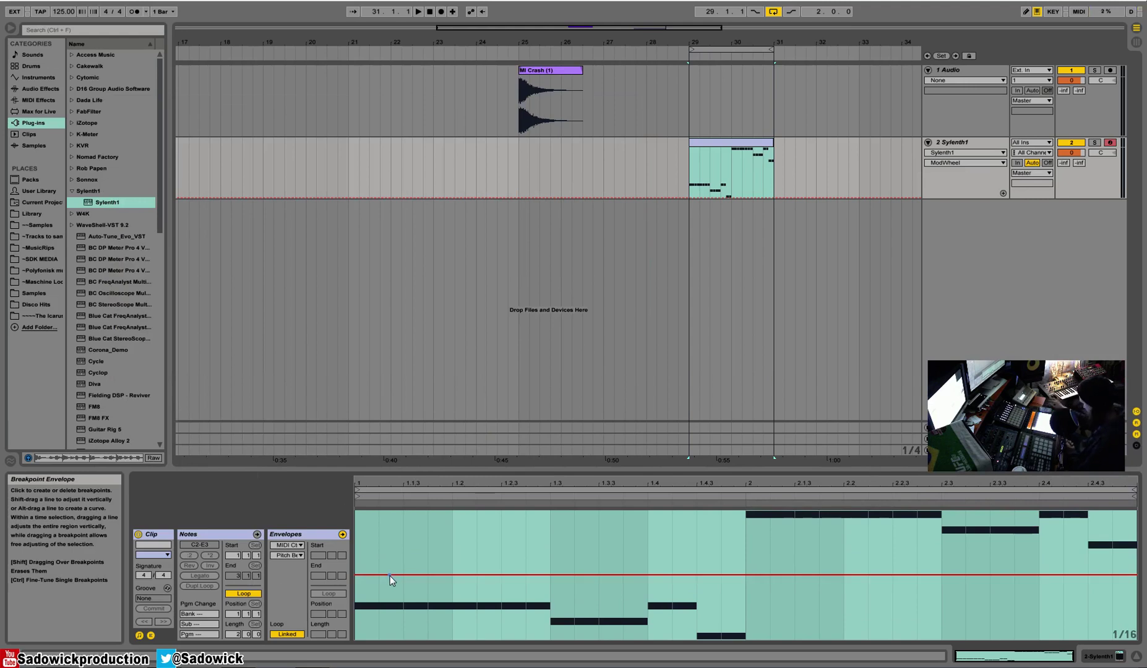
key("b")
left_click(564, 549)
left_click(882, 595)
left_click_drag(885, 590, 885, 603)
key("b")
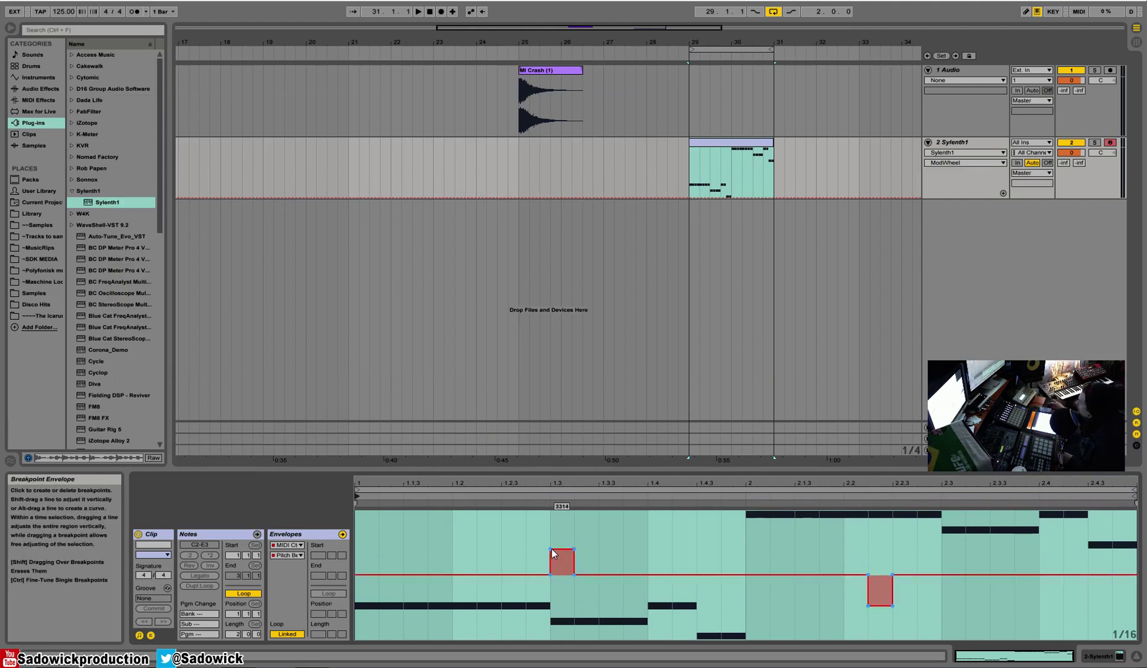
Step: Reshape the raised pitch bend step into a sharper, higher peak at 1.3 that slopes down to the lowered step
left_click(550, 549)
key("ctrl+a")
left_click_drag(574, 574, 697, 567)
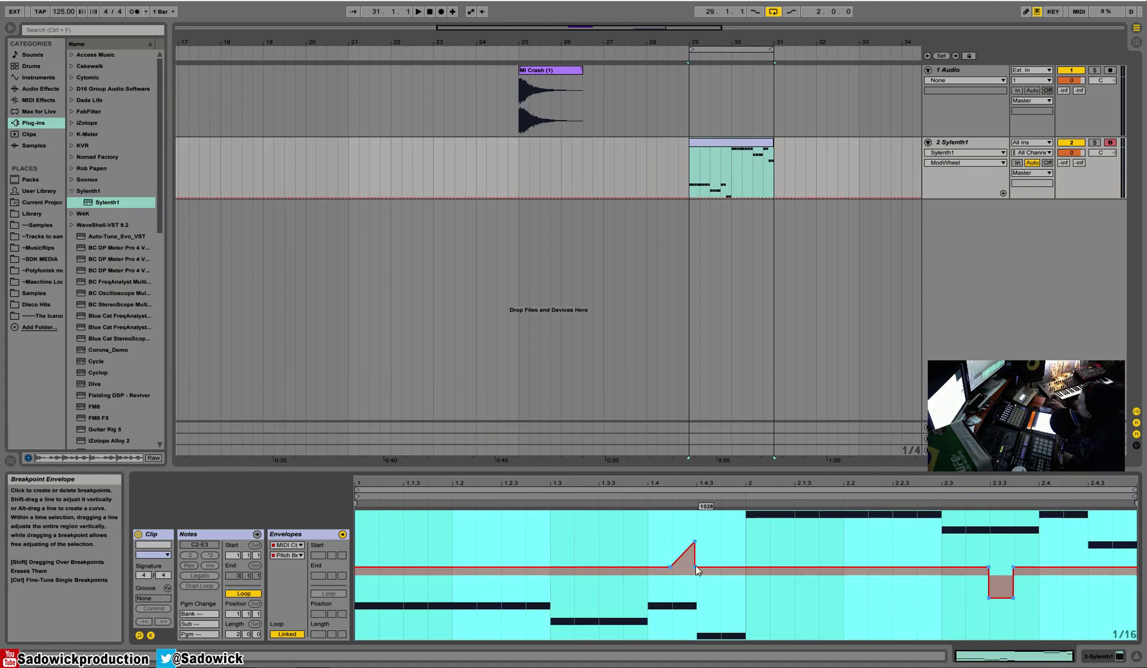
key("ctrl+z")
left_click(640, 560)
left_click(572, 575)
left_click_drag(574, 549, 562, 530)
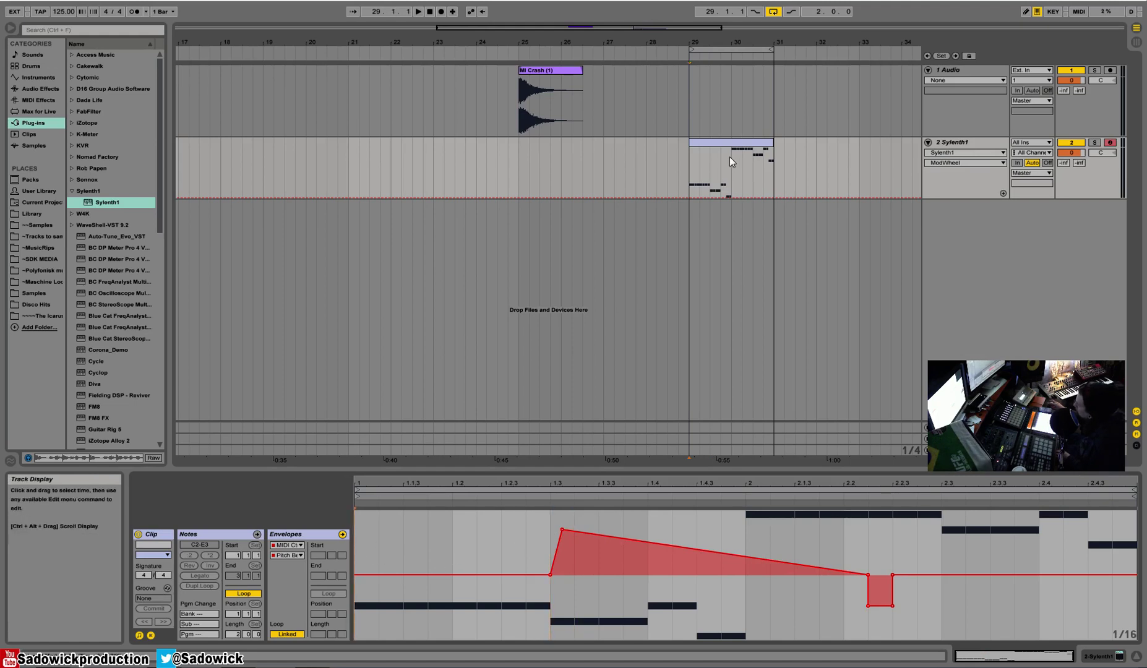
Step: Play the clip while extending the pitch bend slope down to the envelope's minimum at the end of the lowered step
key("space")
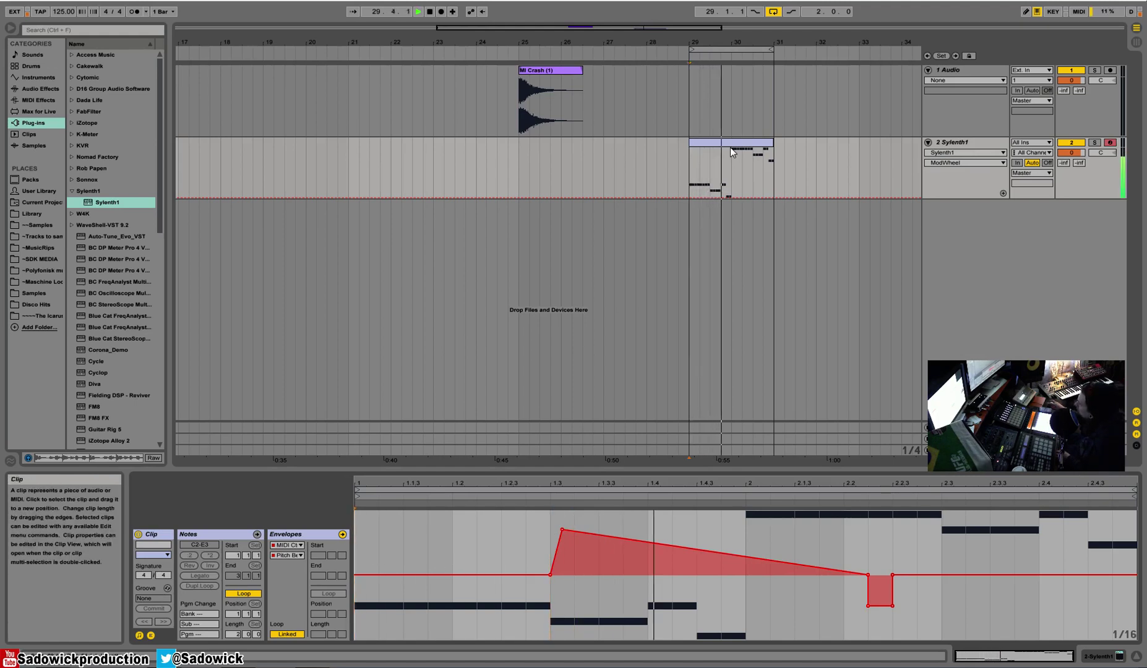
left_click_drag(867, 573, 893, 638)
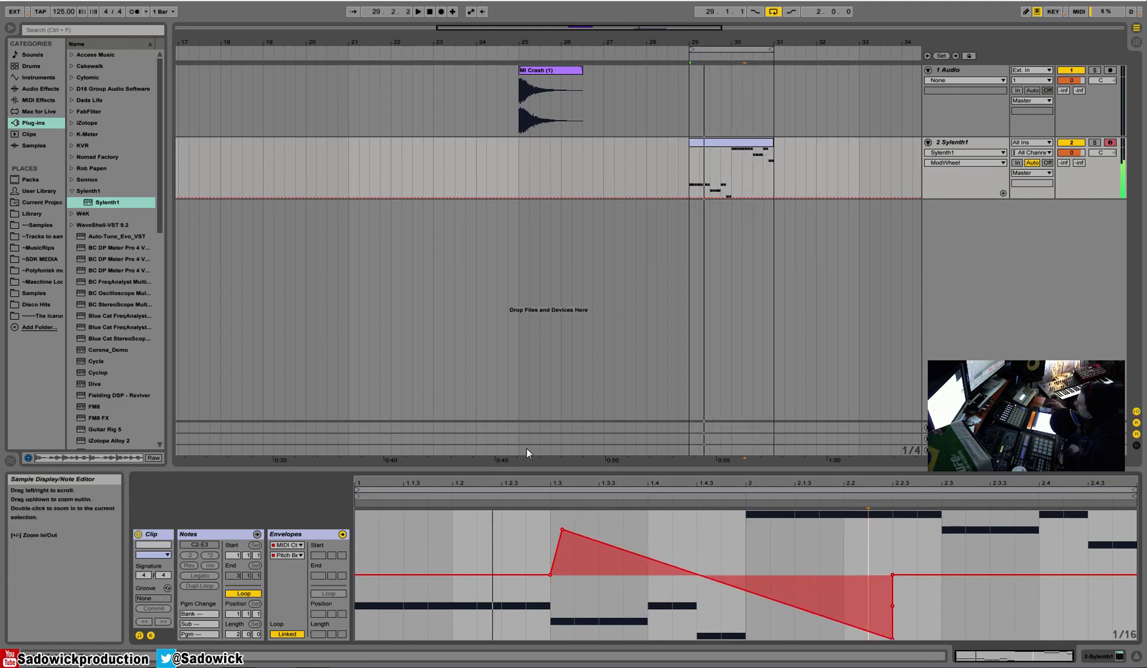
key("space")
Step: Replace the Sylenth1 clip with a new empty MIDI clip spanning bars 29 to 31
left_click(716, 145)
right_click(715, 143)
left_click(725, 148)
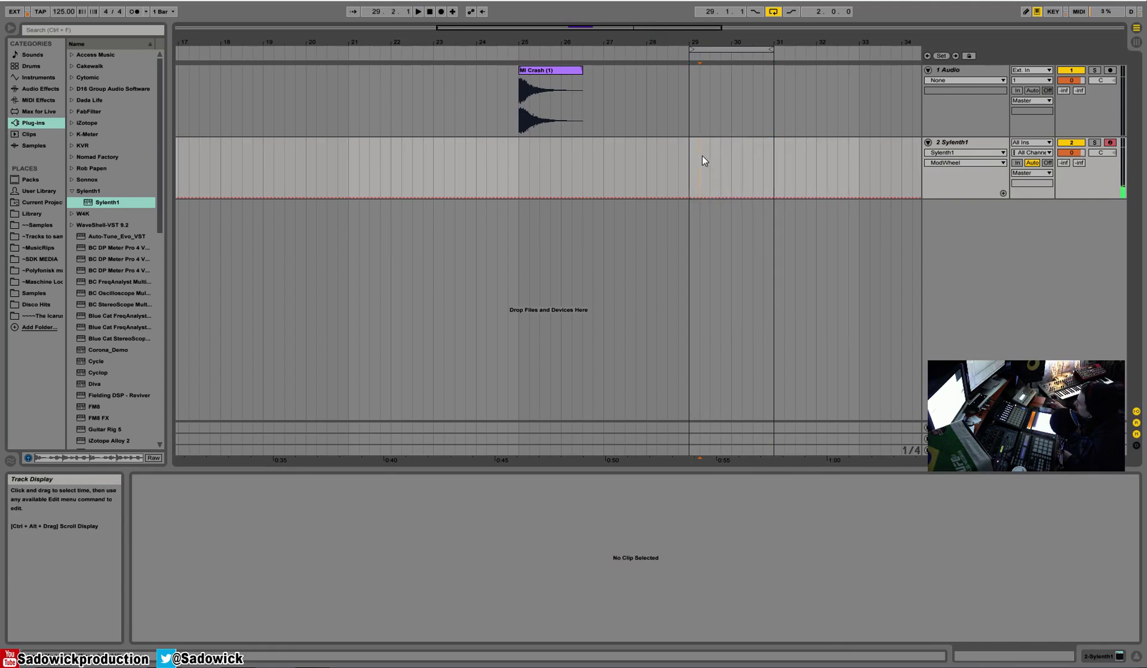
left_click_drag(689, 158, 773, 161)
right_click(748, 145)
left_click(796, 220)
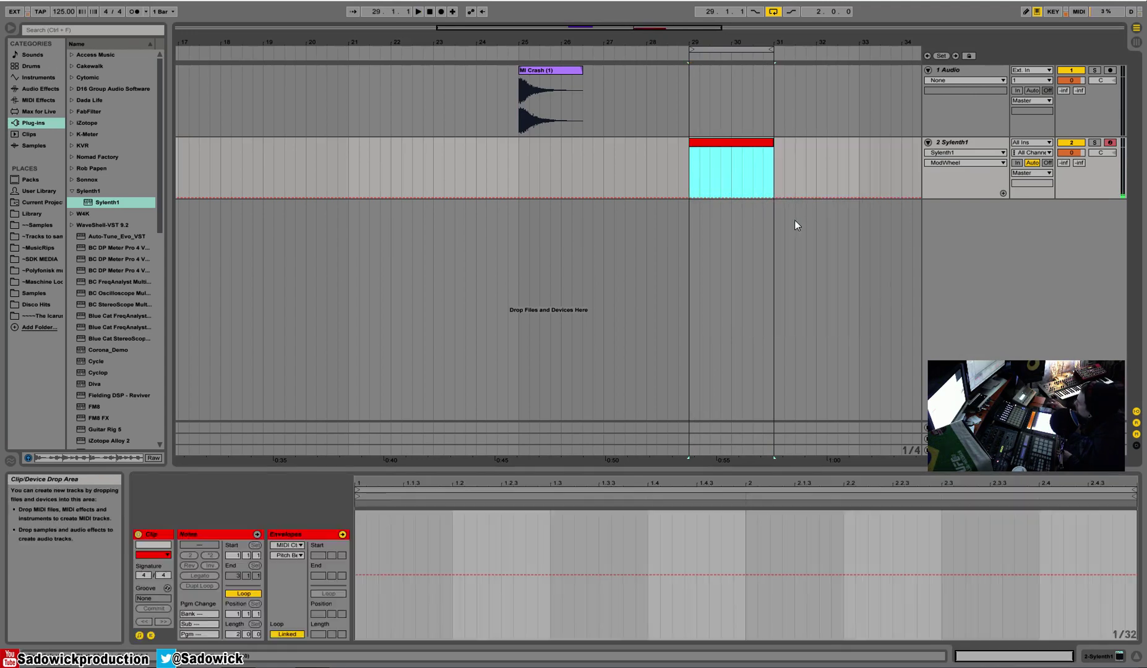
Step: Initialize the Sylenth1 preset with Init Preset and close the plug-in window
left_click(1098, 656)
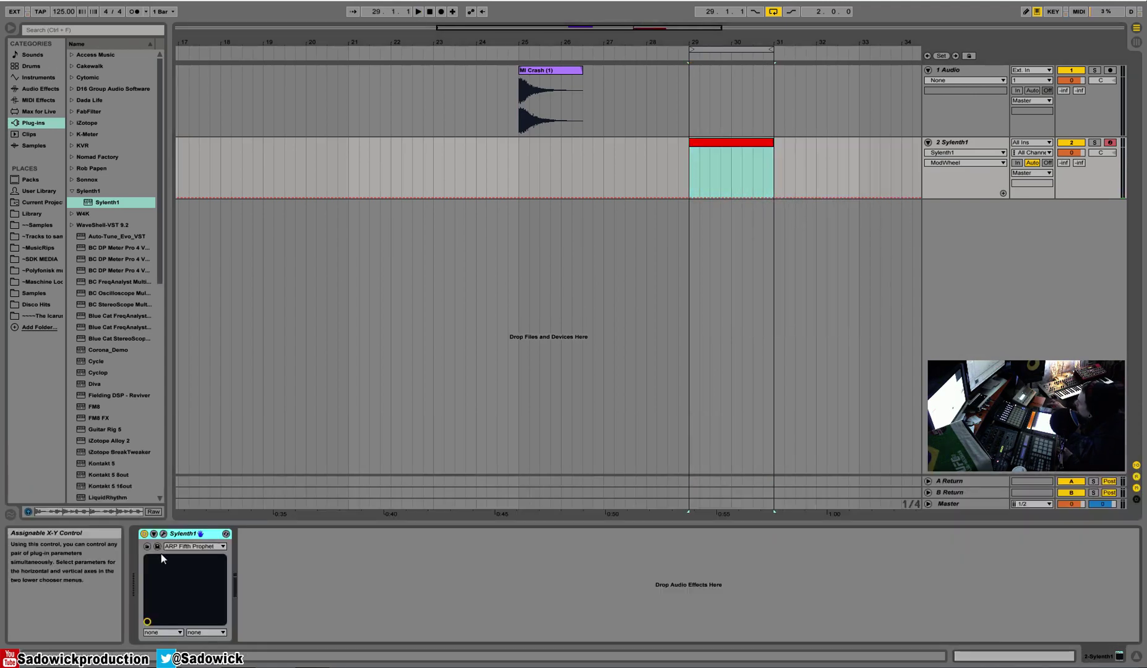
left_click(163, 533)
left_click(289, 224)
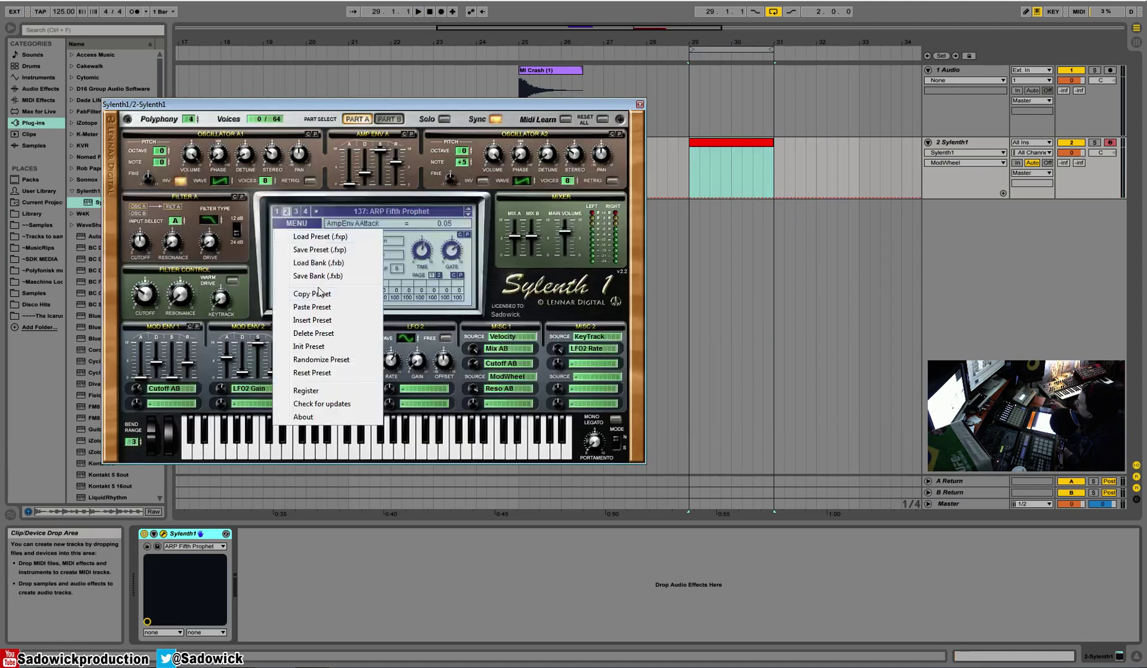
left_click(324, 347)
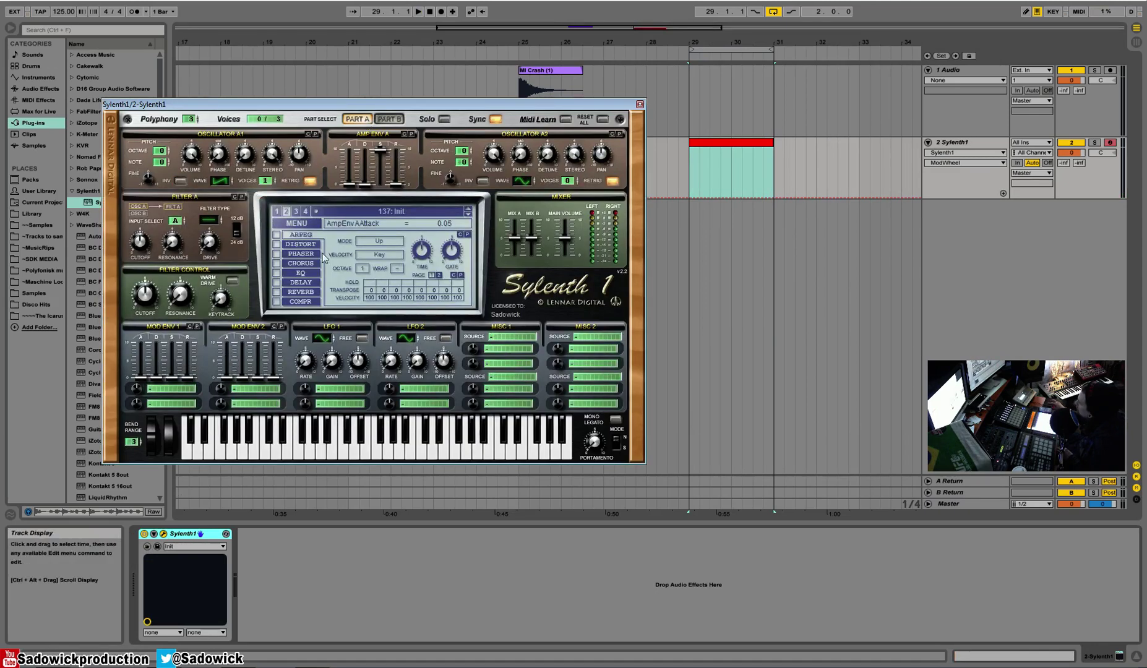
key("space")
left_click(641, 104)
Step: Show the new clip's note editor and draw an E3 note across its full two bars
left_click(716, 135)
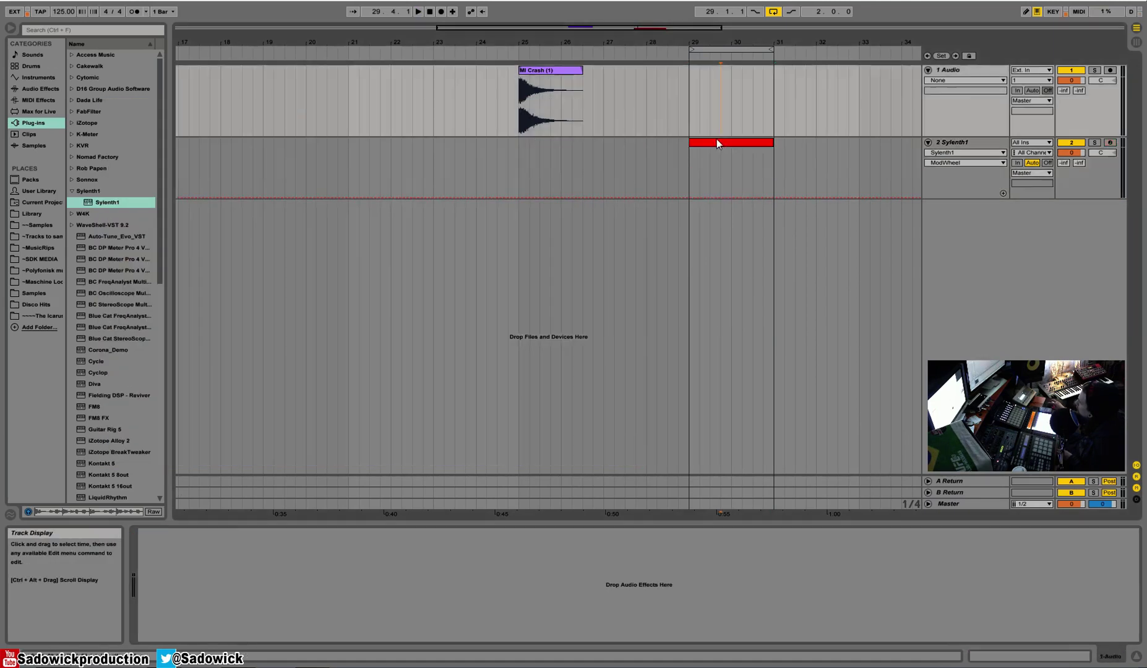
left_click(716, 141)
left_click(988, 653)
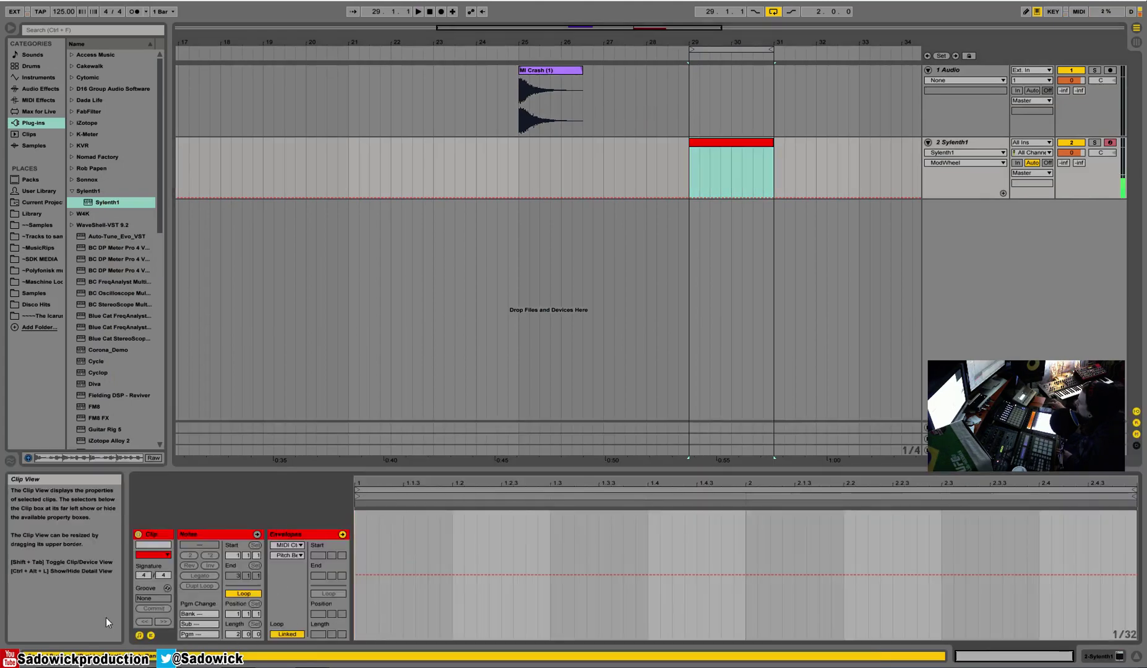
left_click(152, 636)
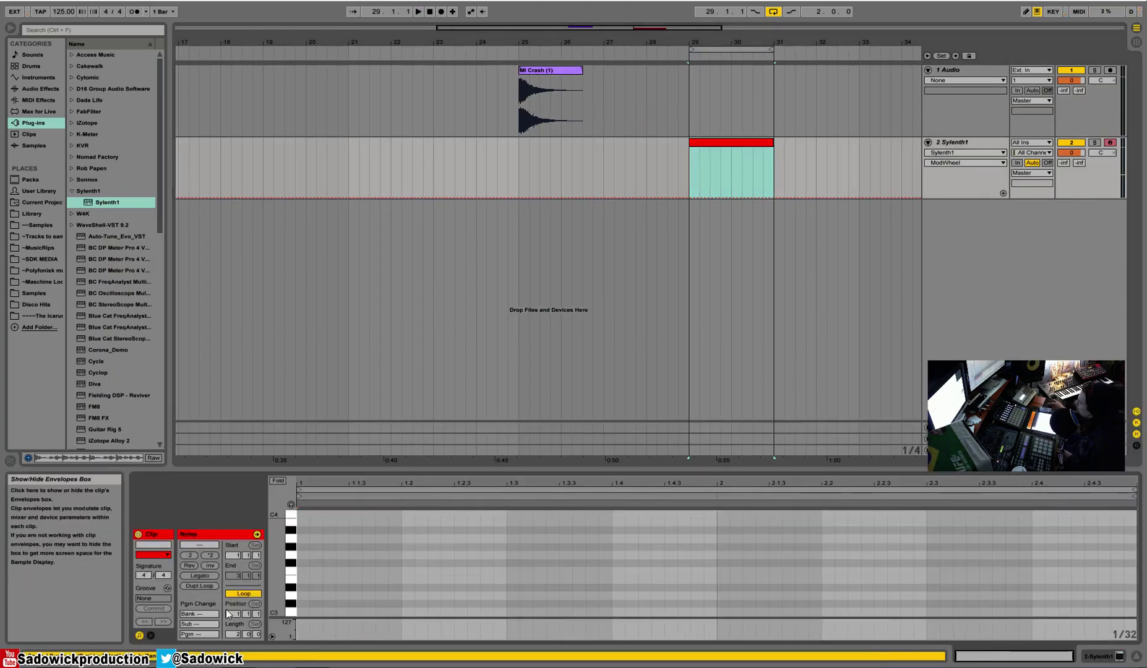
key("b")
left_click(304, 579)
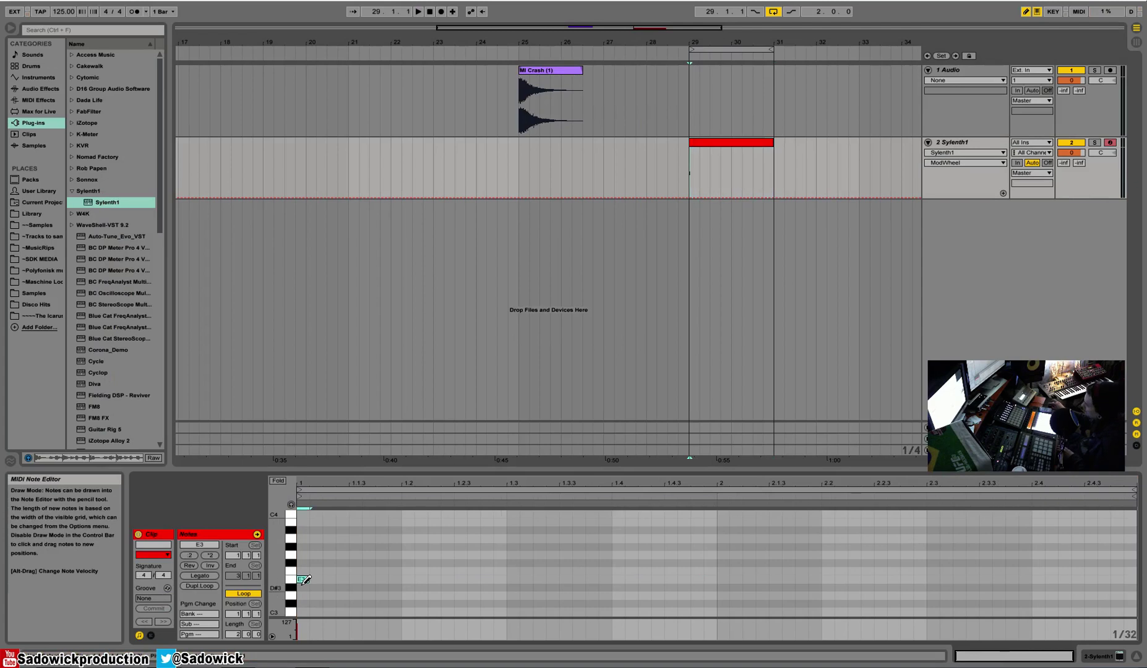
left_click_drag(305, 579, 1131, 604)
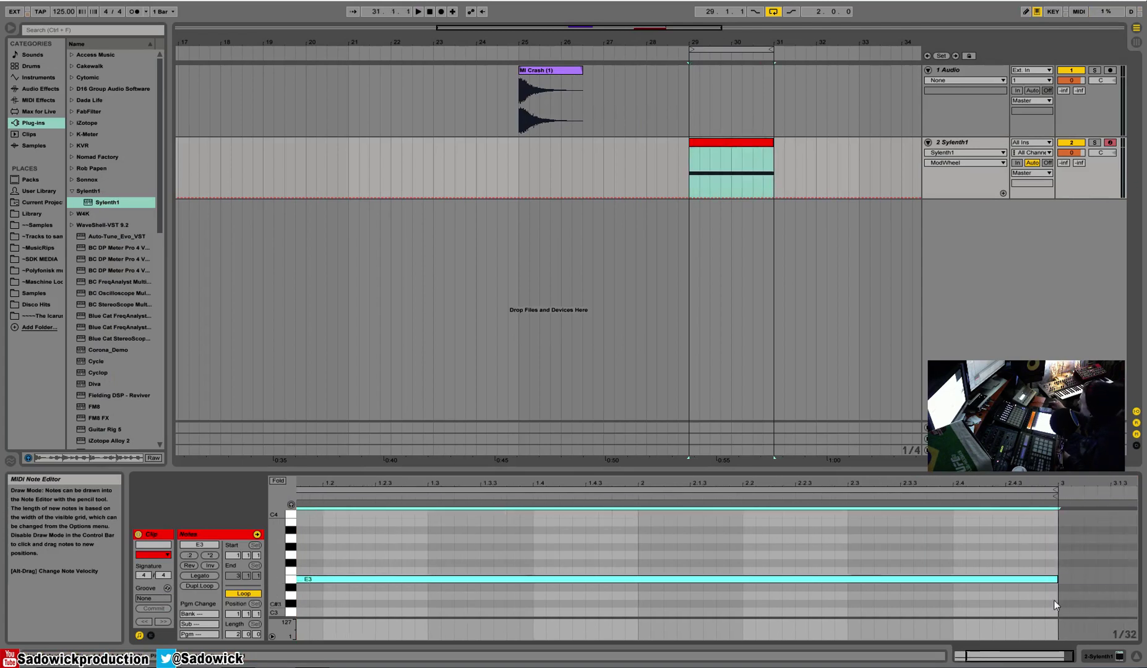
Step: Show the clip's envelopes and create a pitch bend ramp from 1.2.2 up to the maximum of 8191 near the clip's end
left_click(151, 637)
key("space")
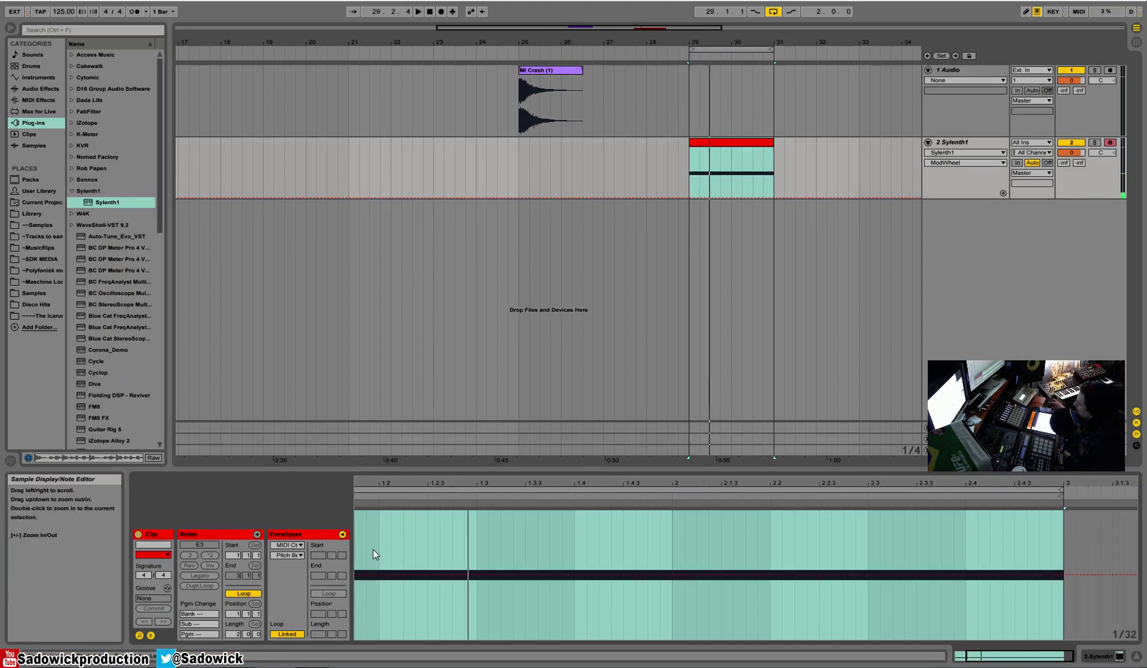
key("b")
left_click_drag(1073, 506, 400, 522)
key("b")
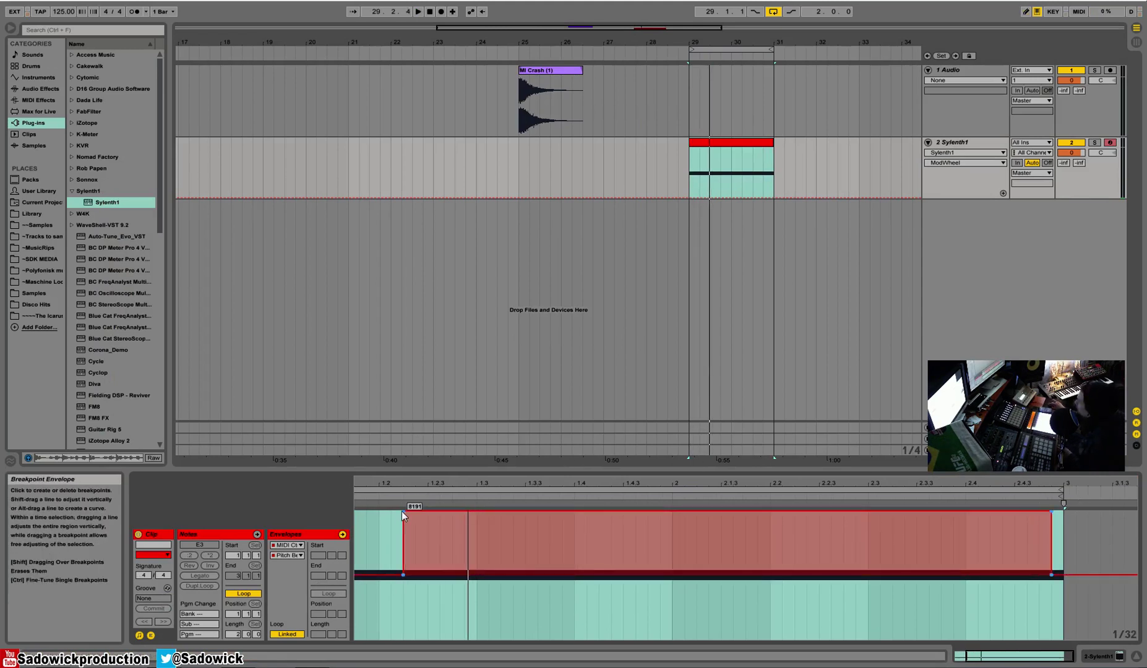
left_click(402, 511)
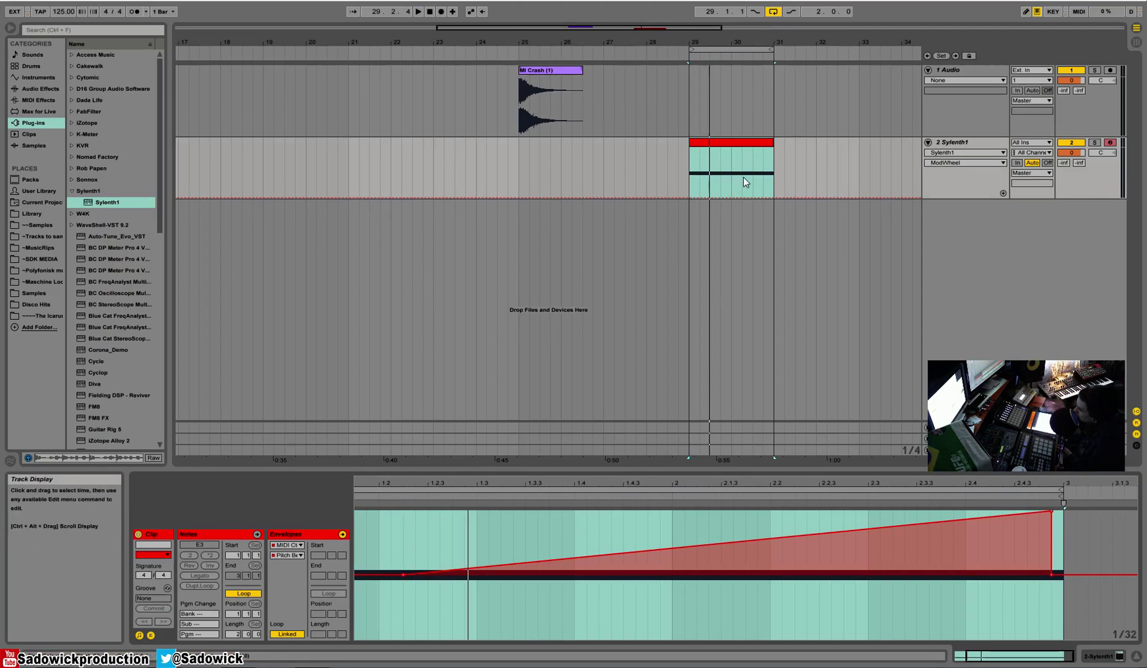
Step: Play the clip to hear the pitch bend, then delete the ramp's peak breakpoint
key("space")
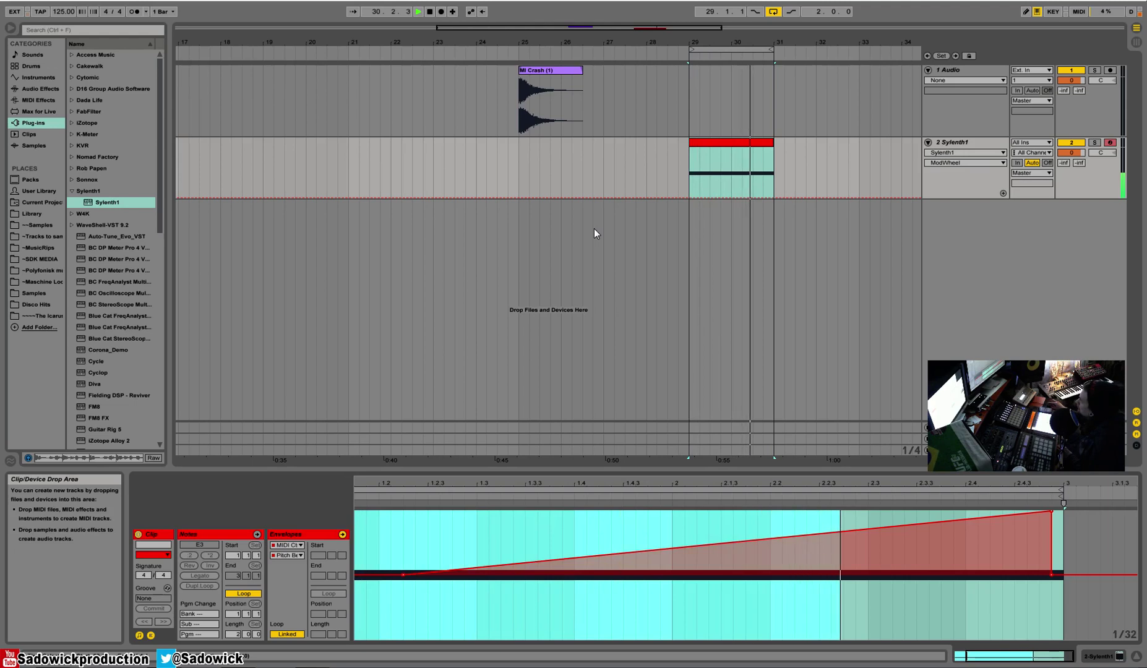
key("space")
left_click(1053, 514)
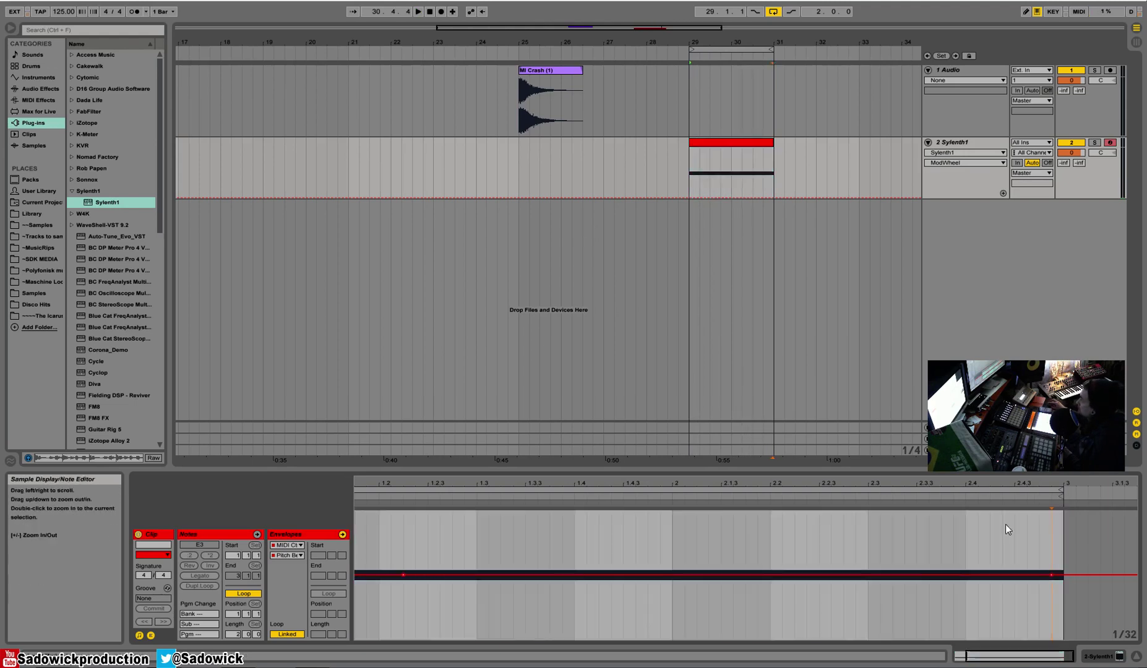
Step: Examine the list of MIDI controllers available for the clip's envelope
left_click(294, 556)
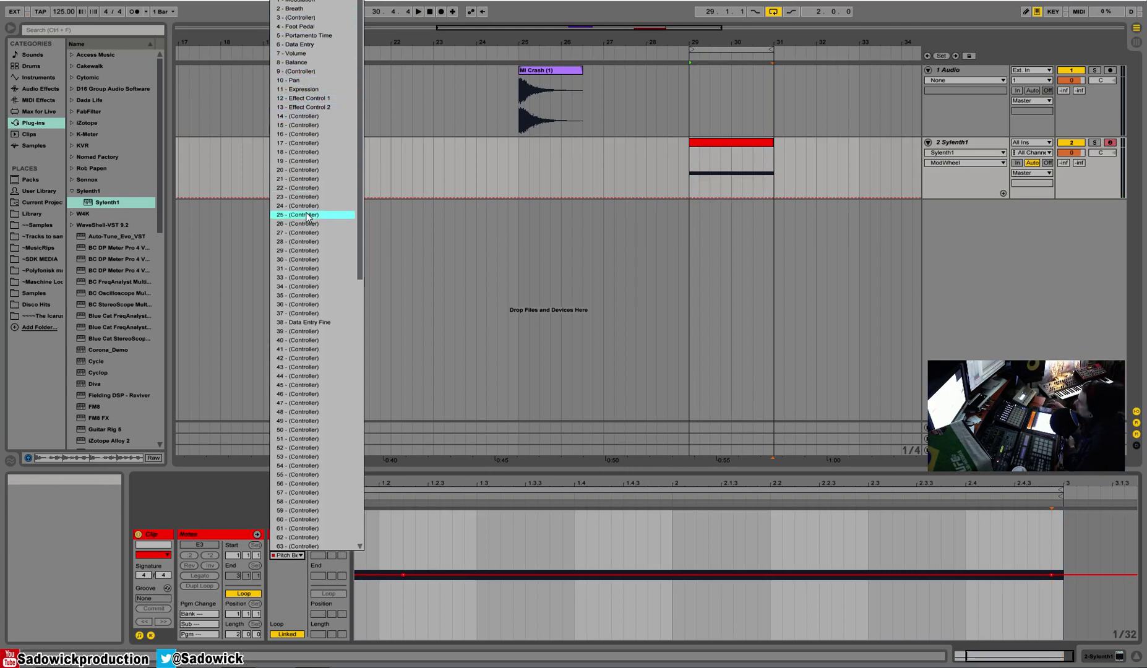
scroll(310, 216, "down", 1)
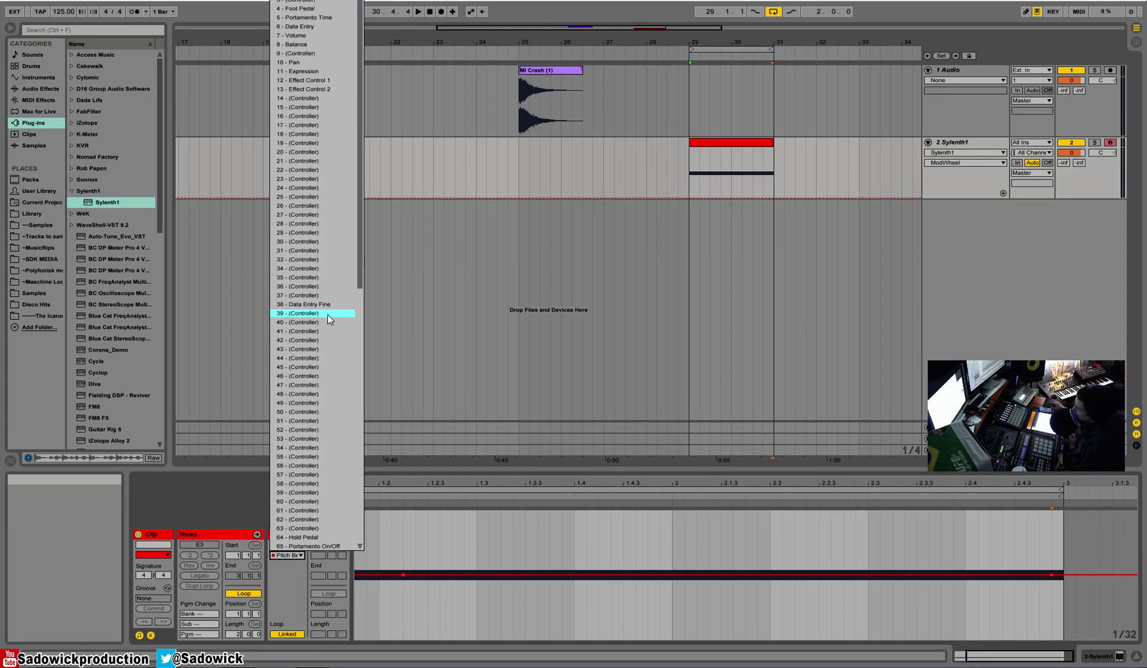
scroll(328, 319, "down", 5)
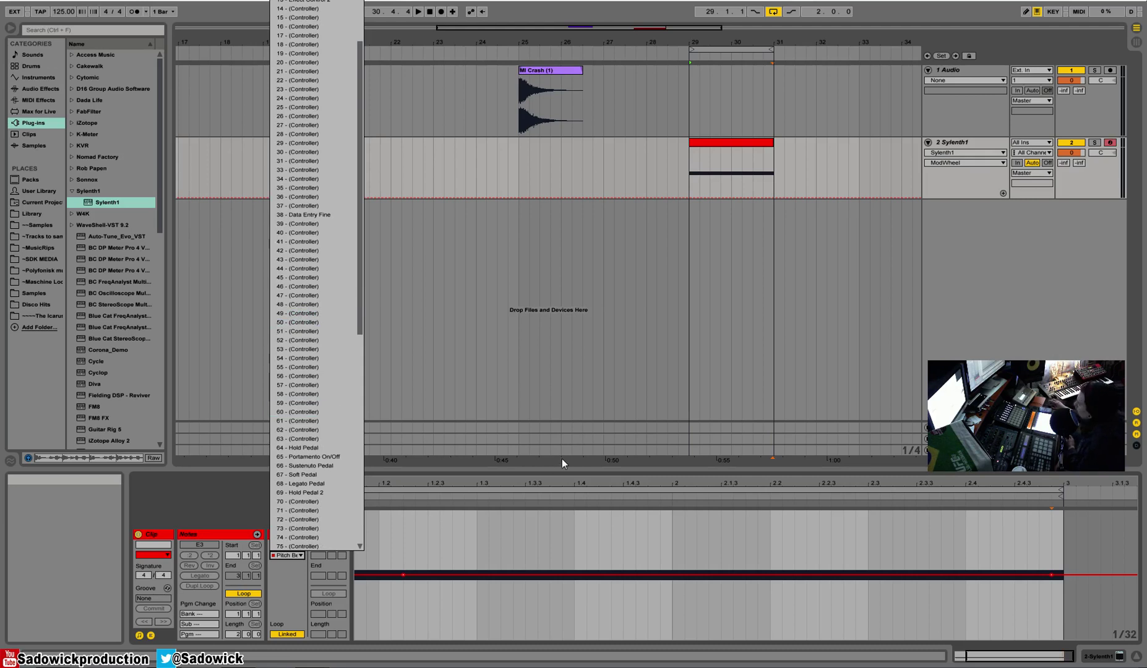
scroll(324, 328, "down", 5)
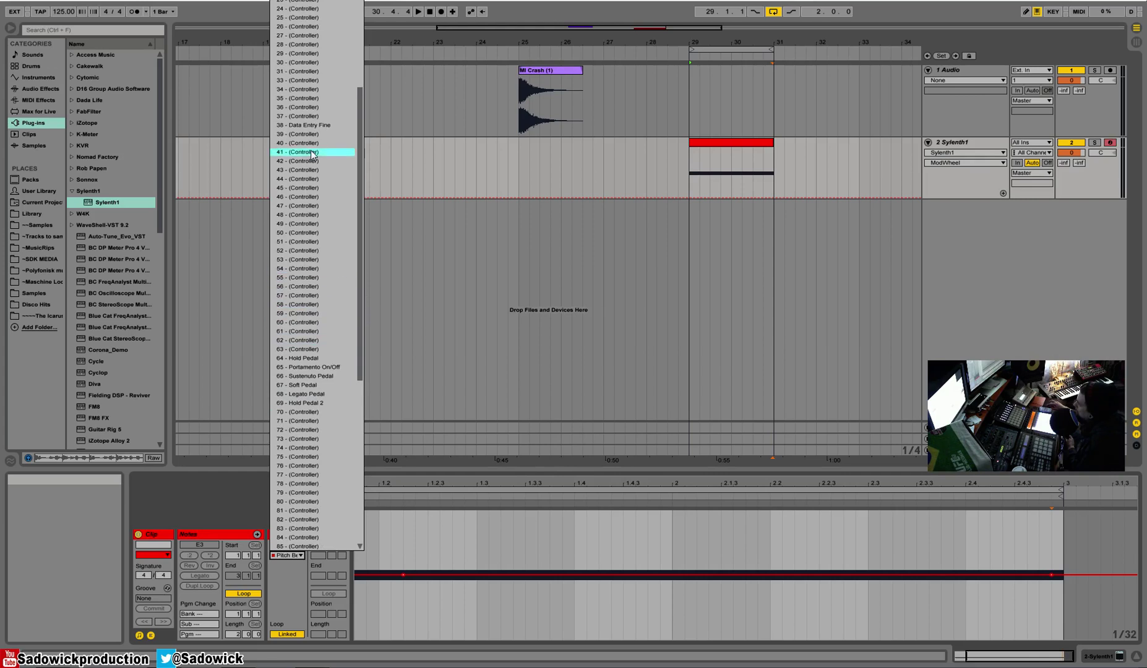
left_click(1112, 189)
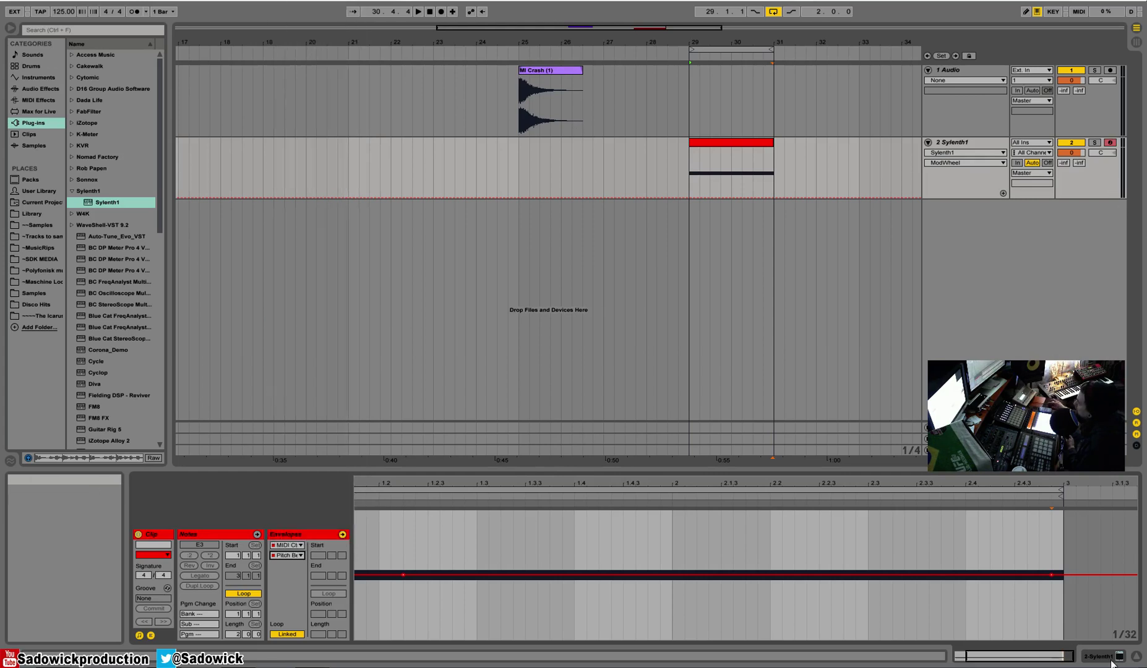
Step: Make Sylenth1's FilterCtl Cutoff the track's displayed automation parameter by touching its knob in the plug-in window, then close the window
left_click(1109, 656)
left_click(164, 534)
left_click(165, 534)
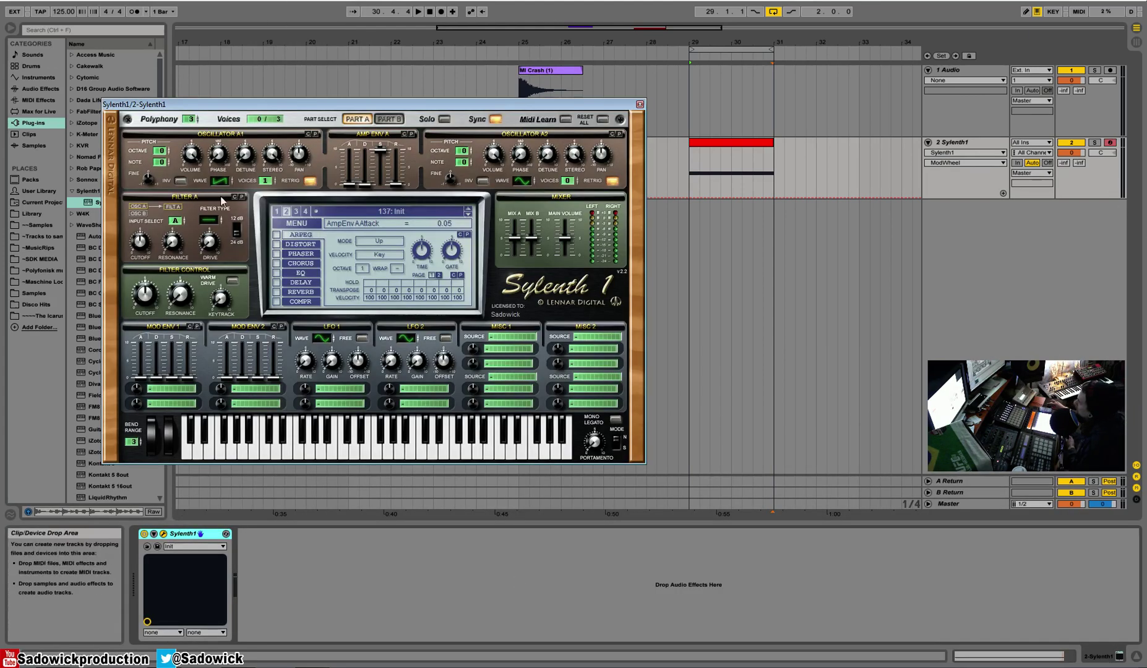
left_click(146, 294)
left_click(640, 104)
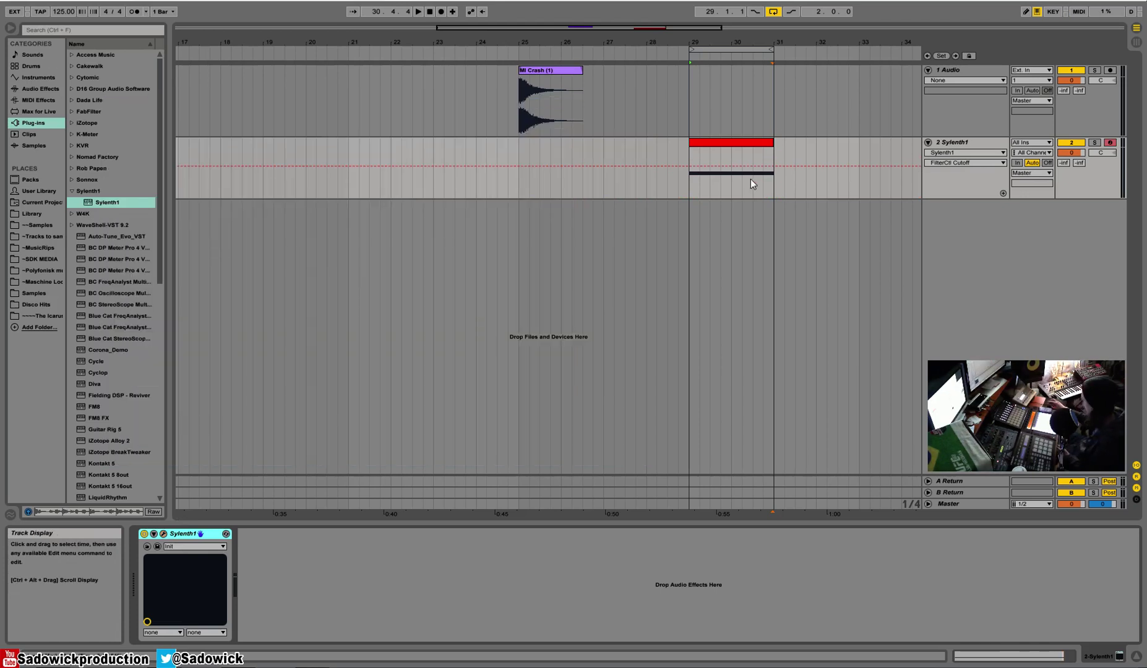
Step: Draw stepped FilterCtl Cutoff automation on the Sylenth1 track from bar 29 to bar 33 and reopen the clip's envelopes
key("b")
mouse_move(700, 163)
left_mouse_down()
mouse_move(828, 155)
mouse_move(798, 170)
mouse_move(823, 176)
left_mouse_up()
key("b")
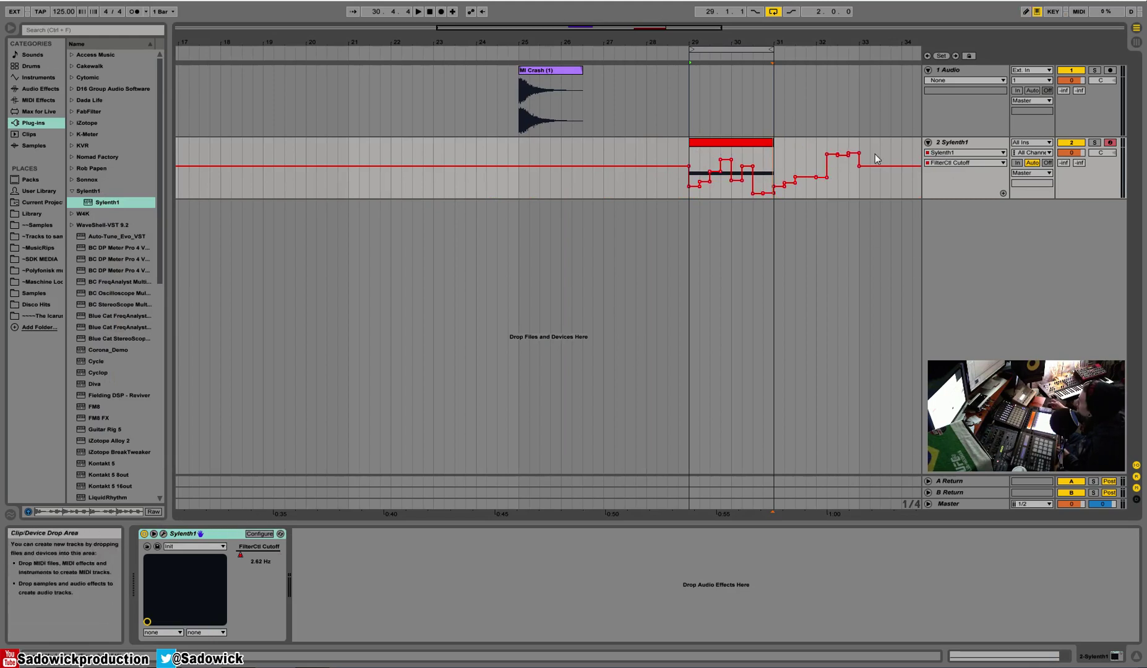
left_click(730, 185)
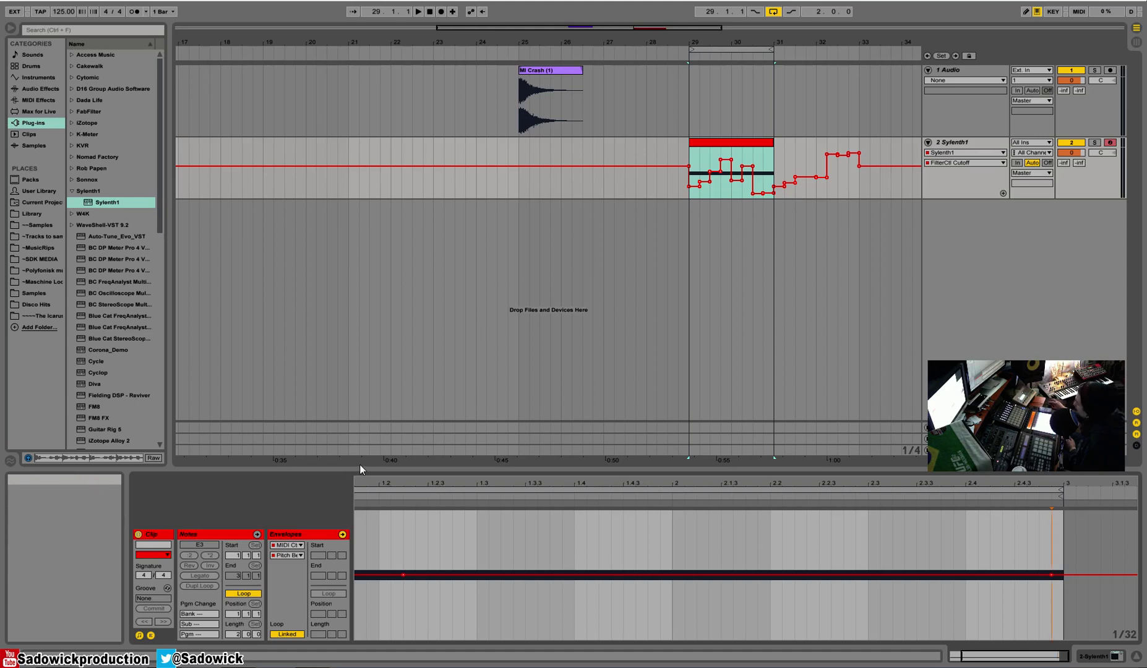
Step: Hide the clip's envelope editor and fit the whole two-bar clip into the note editor
left_click(151, 635)
mouse_move(311, 618)
left_mouse_down()
mouse_move(312, 572)
mouse_move(313, 598)
left_mouse_up()
left_click(271, 636)
left_click(272, 637)
left_click_drag(308, 593, 305, 600)
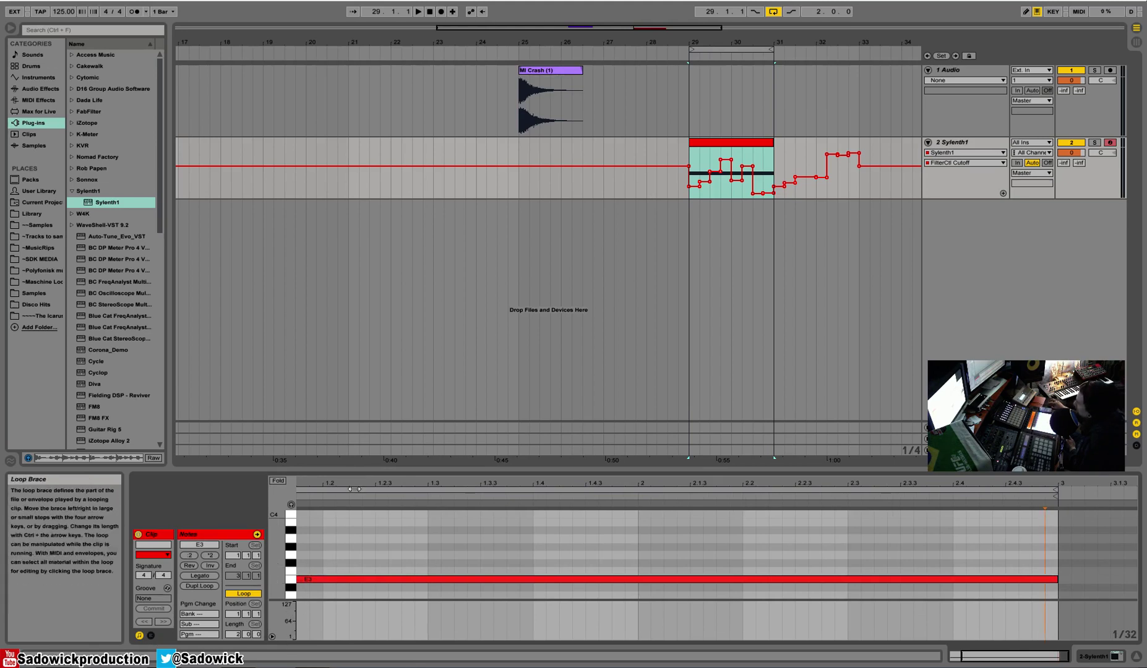
left_click_drag(354, 486, 436, 486)
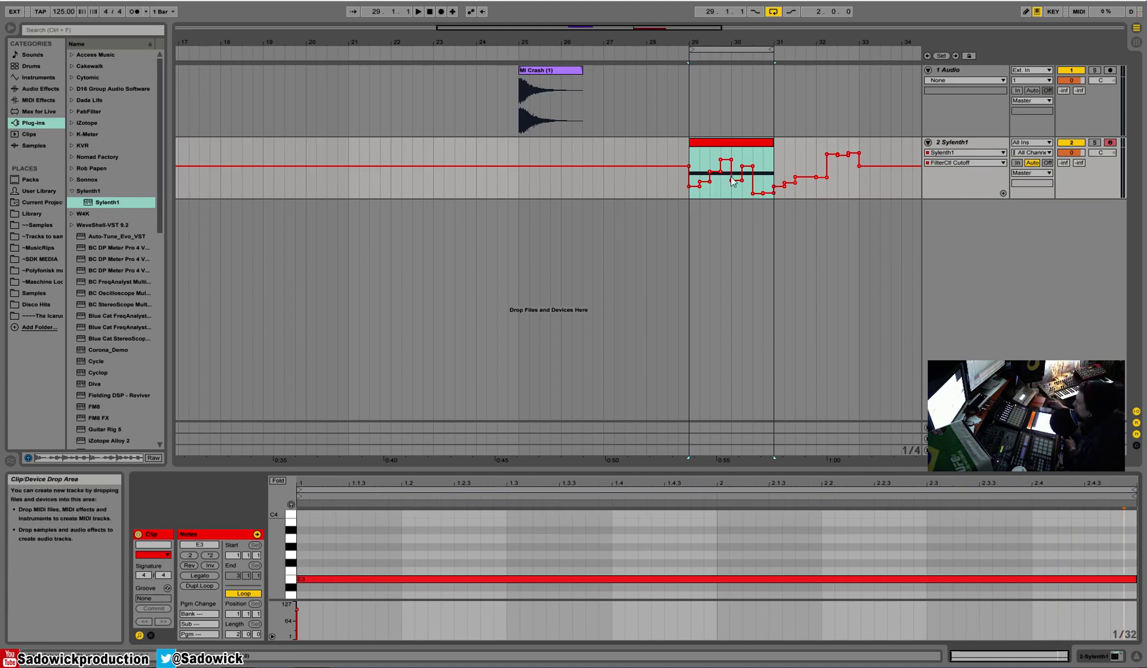
Step: Flatten the FilterCtl Cutoff automation before and over the clip to its maximum, and draw a one-beat drop to 0.00 at bar 21 that ramps back up
left_click_drag(688, 166, 667, 148)
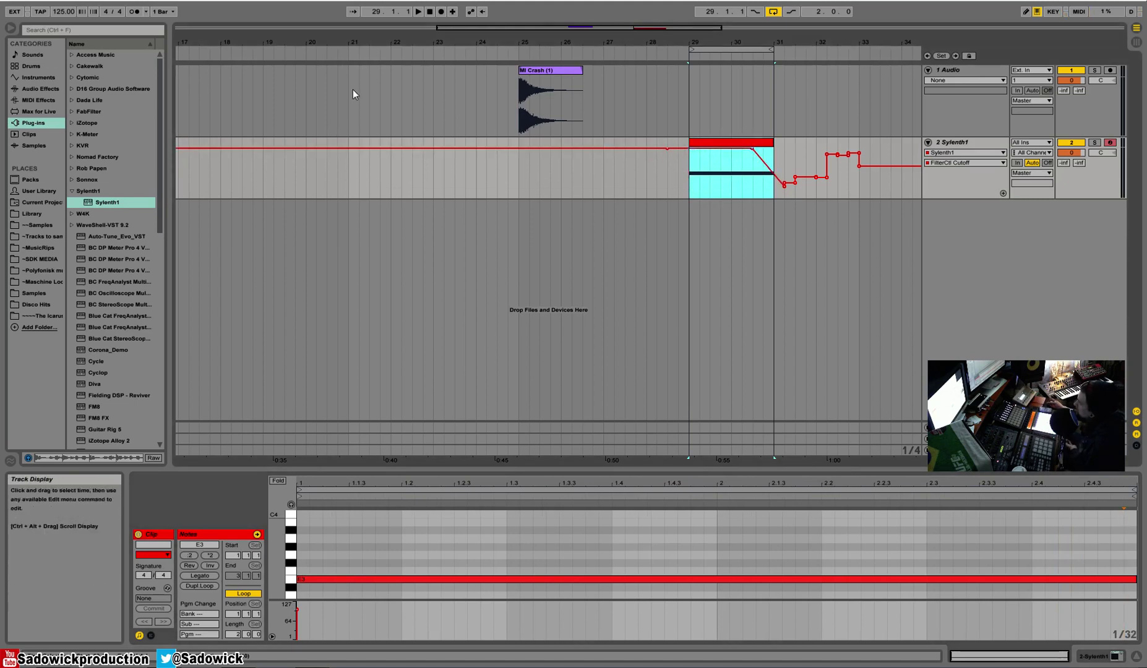
left_click_drag(351, 38, 401, 32)
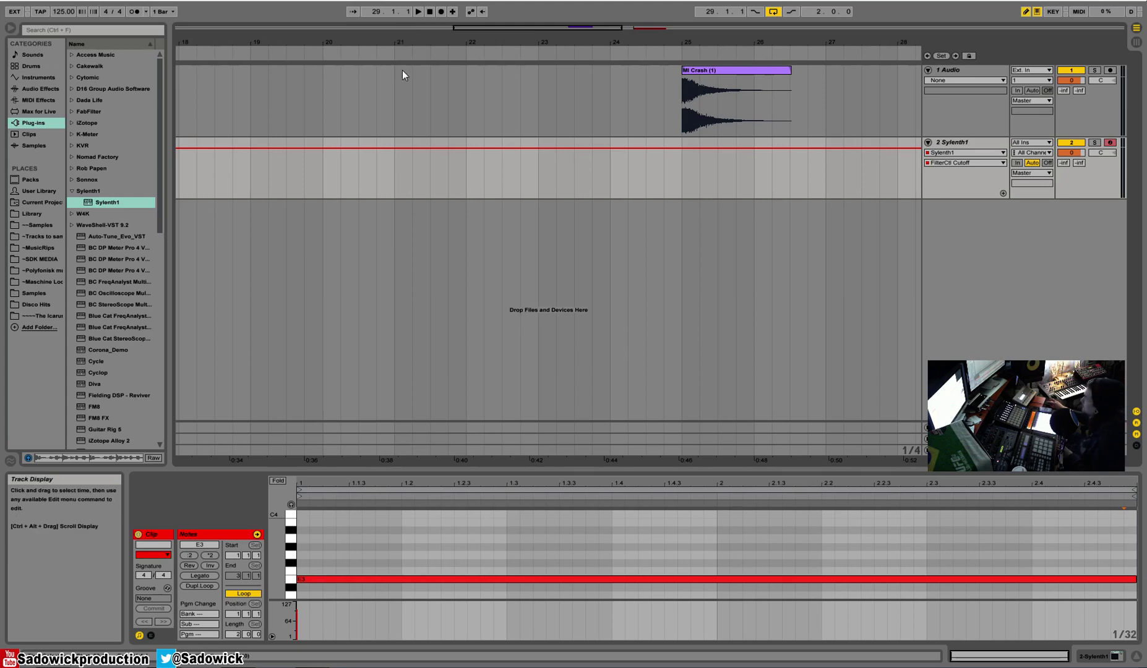
key("ctrl+b")
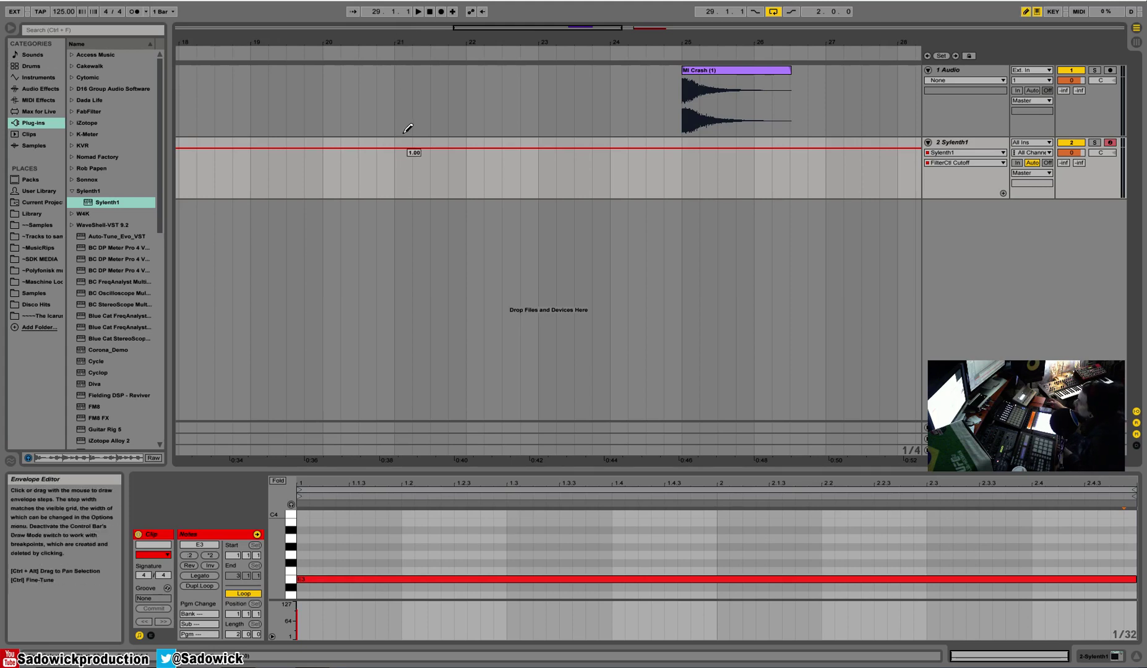
left_click_drag(405, 149, 400, 210)
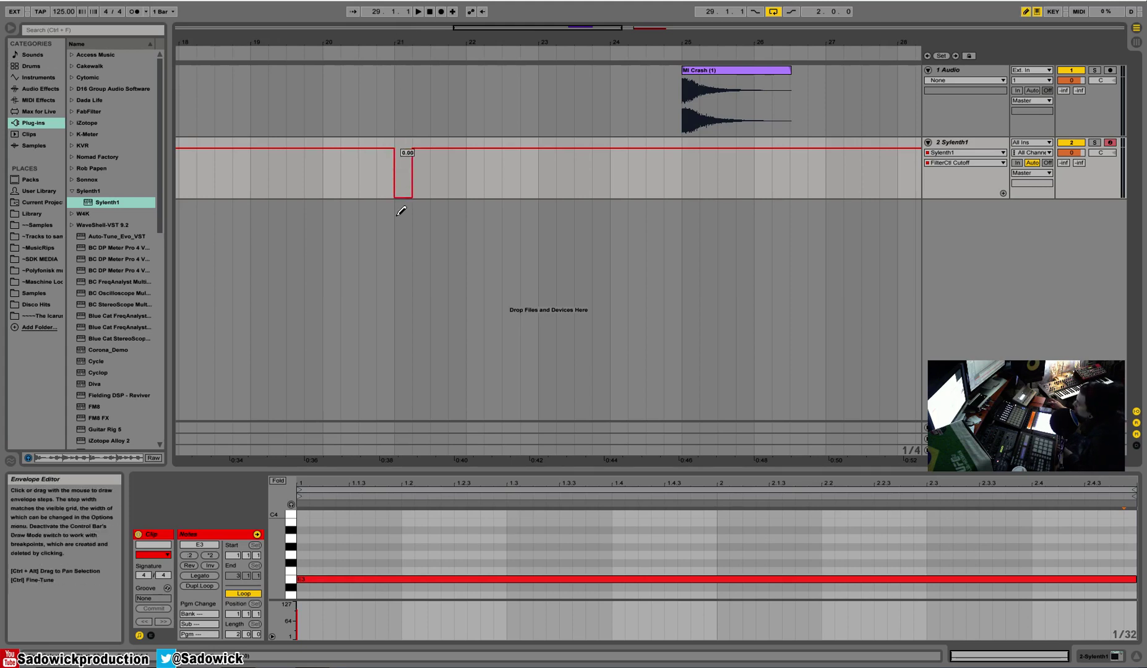
key("ctrl+b")
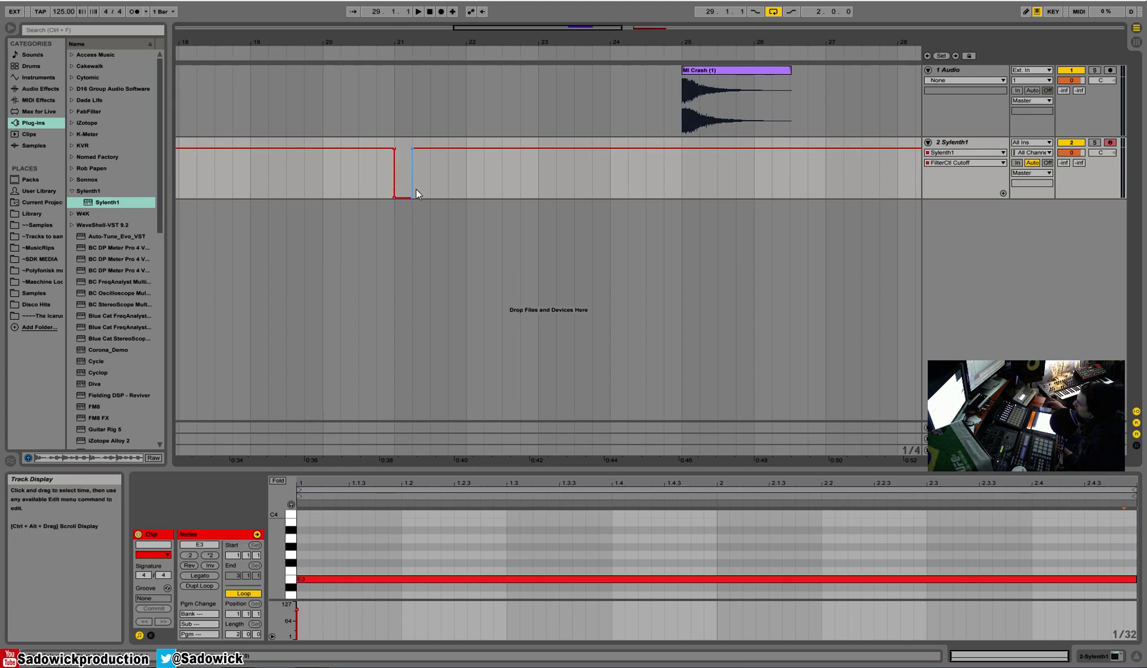
left_click(411, 198)
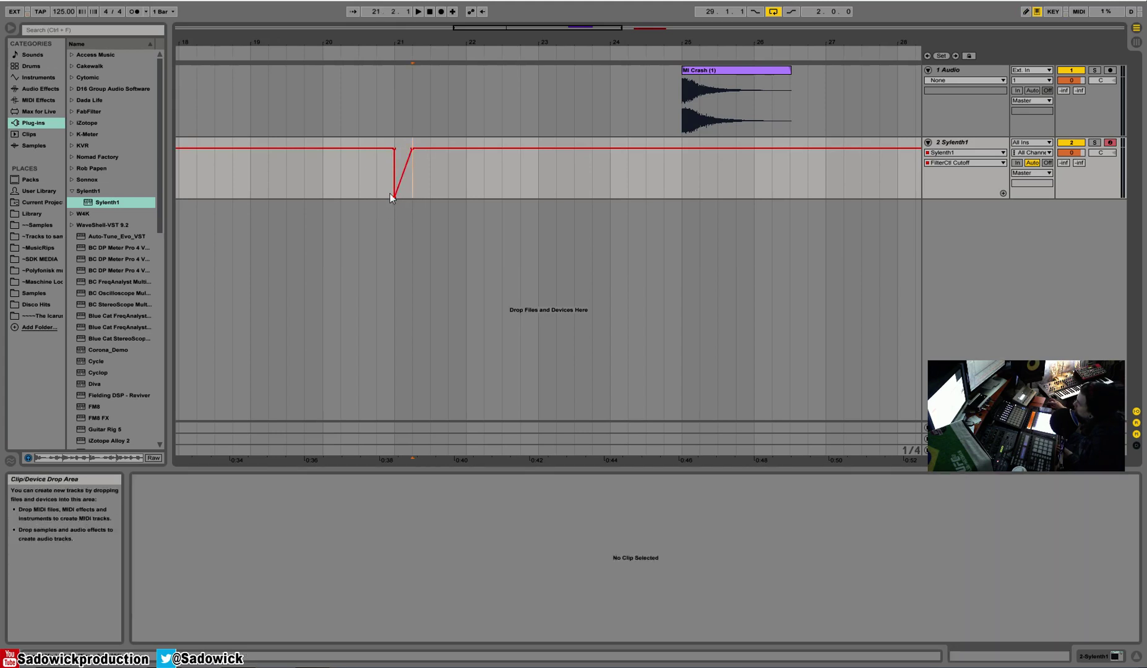
Step: Show the Sylenth1 track's device chain, make the Sylenth1 track taller and the Audio track shorter
left_click(964, 143)
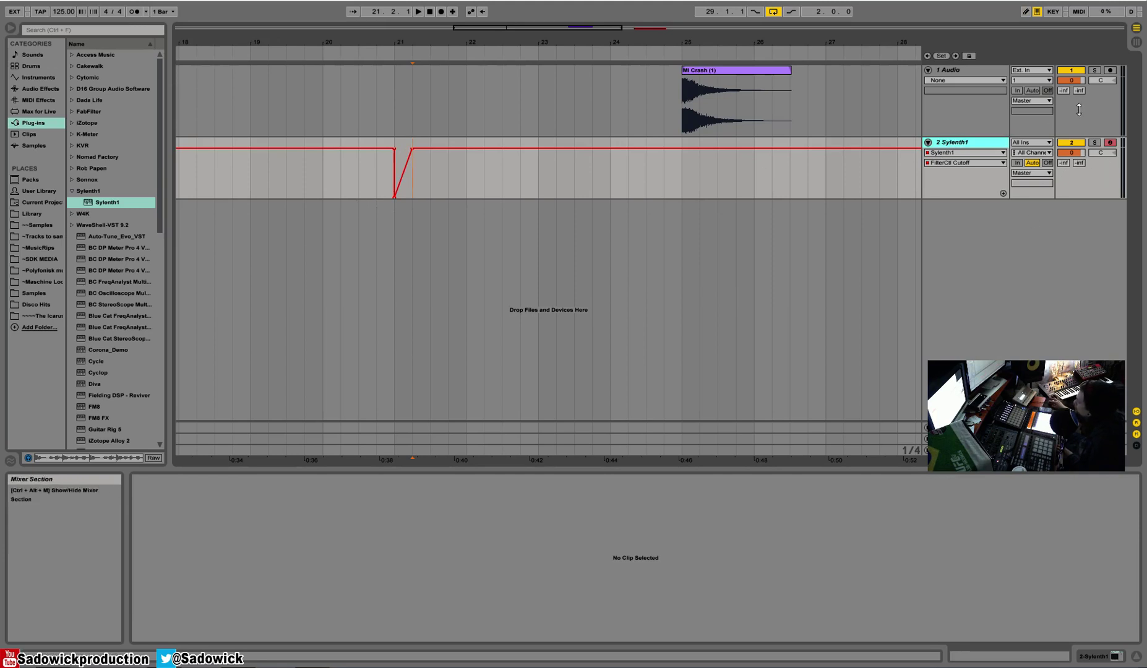
left_click(1098, 655)
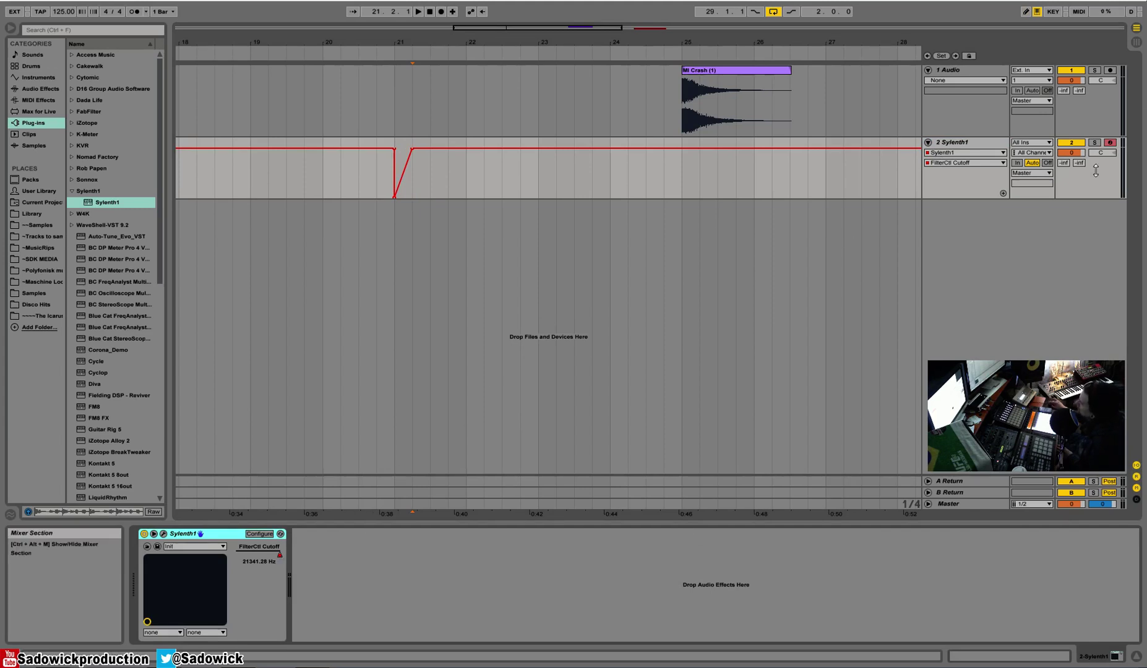
left_click_drag(1094, 199, 1094, 217)
left_click_drag(1100, 113, 1100, 93)
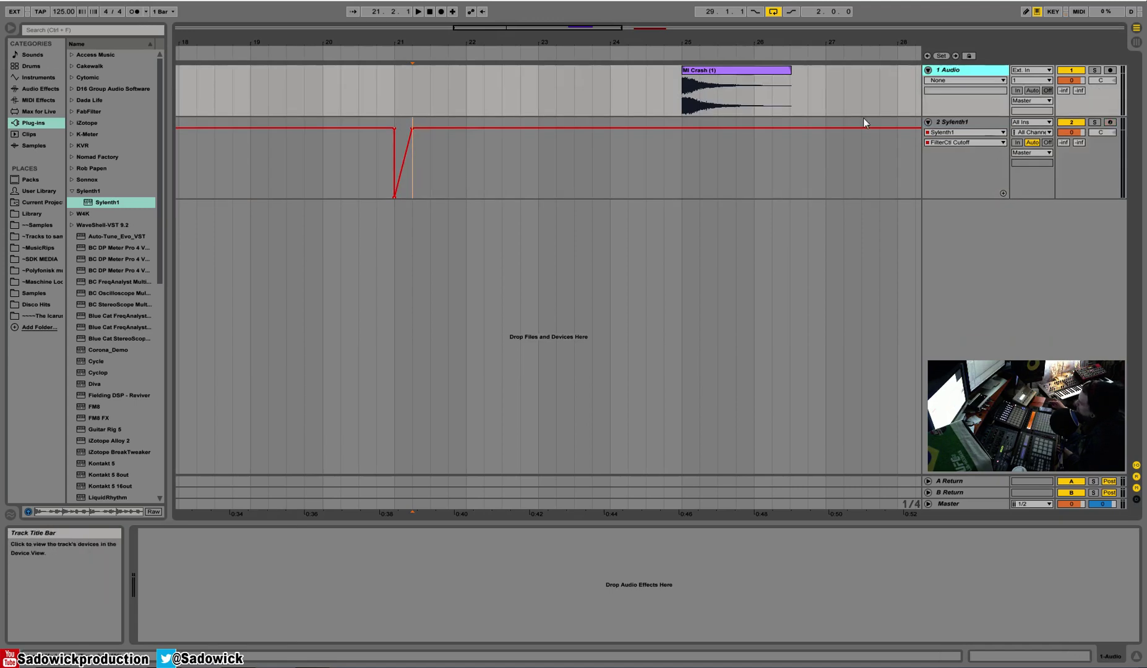
Step: Reopen the Sylenth1 clip at bar 29 in the note editor and check the velocity marker of its E3 note
left_click_drag(665, 41, 650, 41)
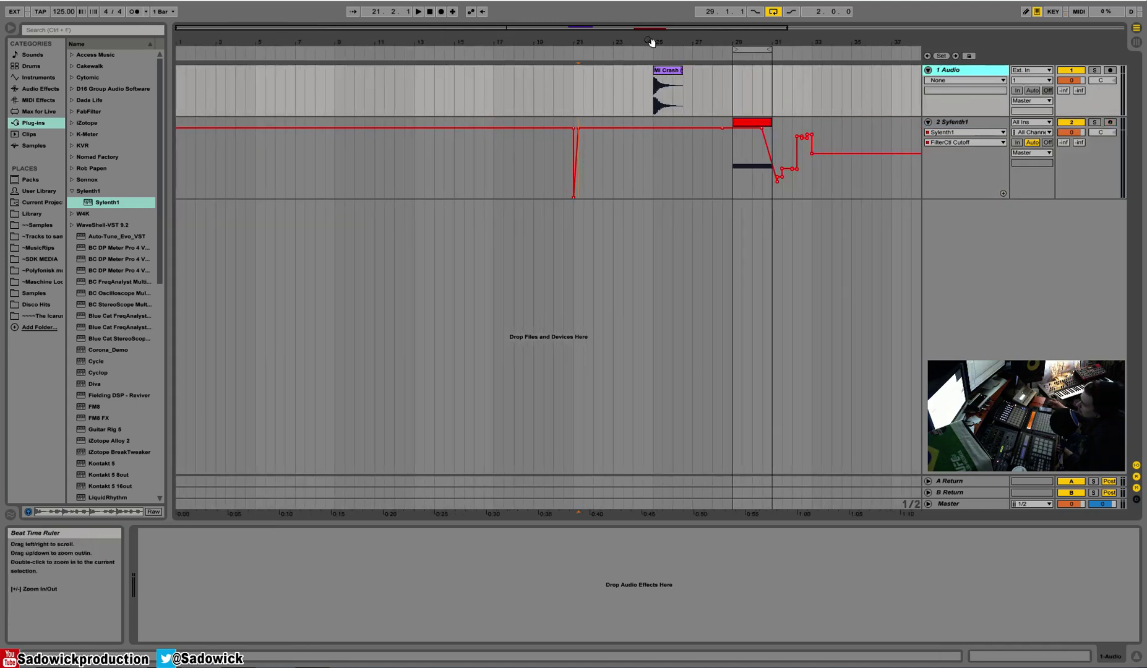
key("Down")
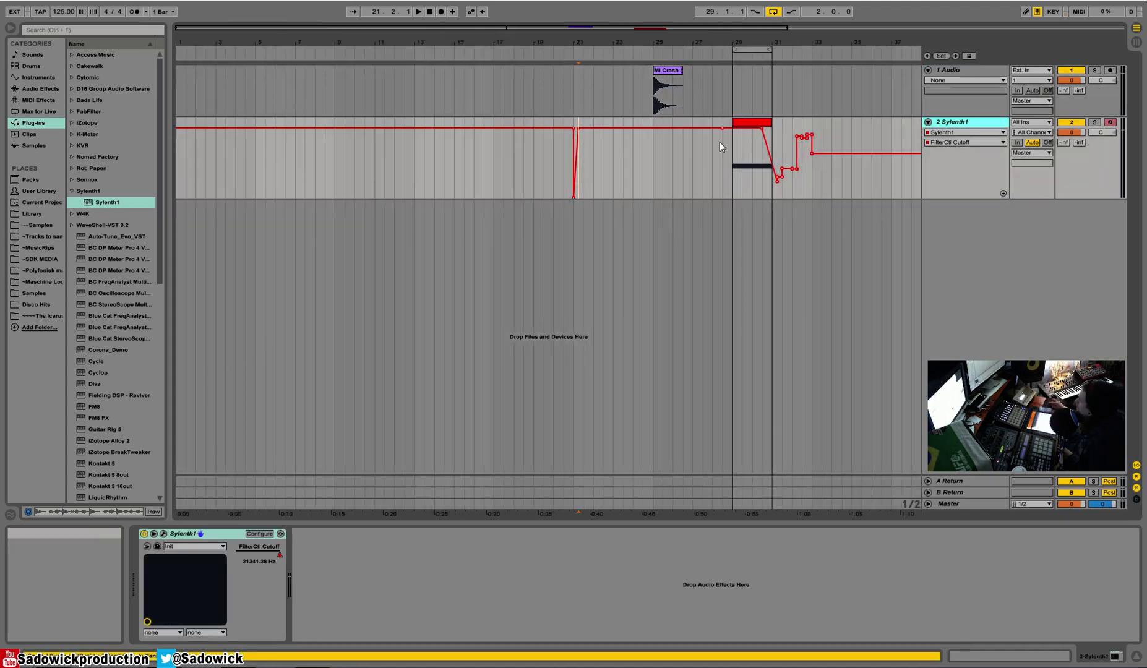
left_click(758, 123)
left_click(1037, 651)
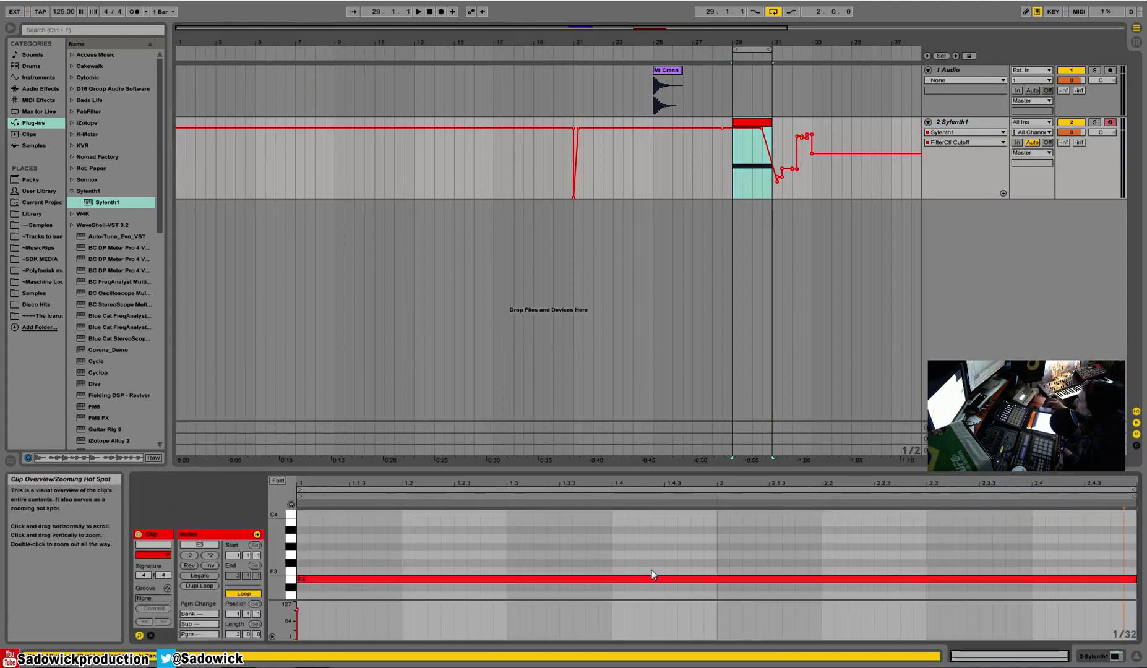
left_click(298, 611)
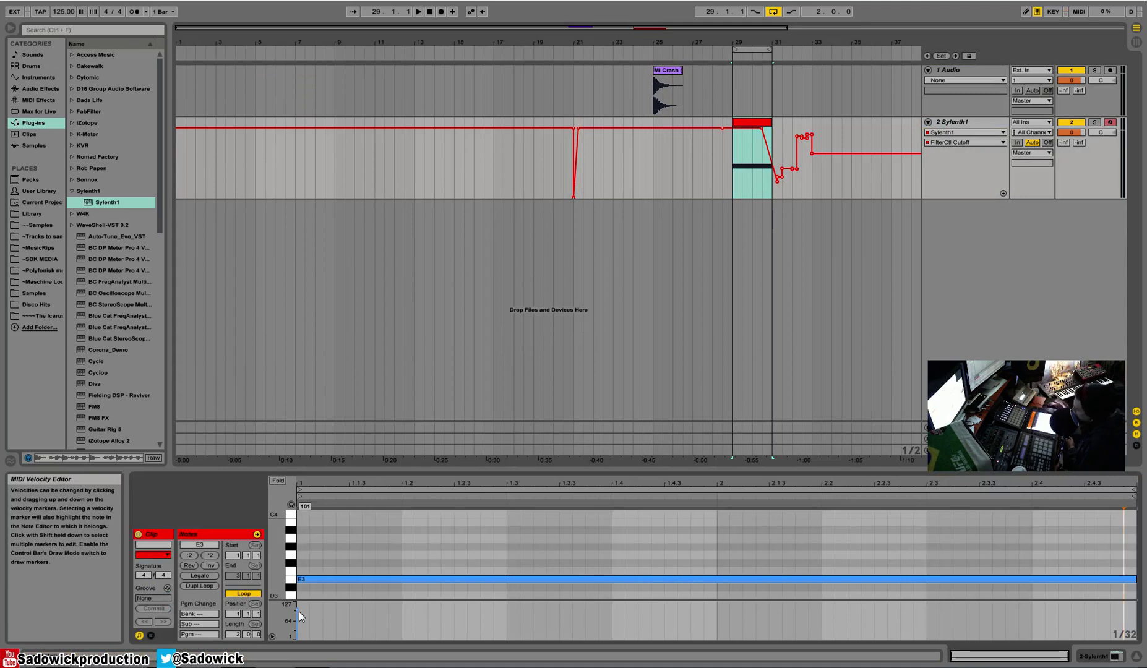
left_click(729, 350)
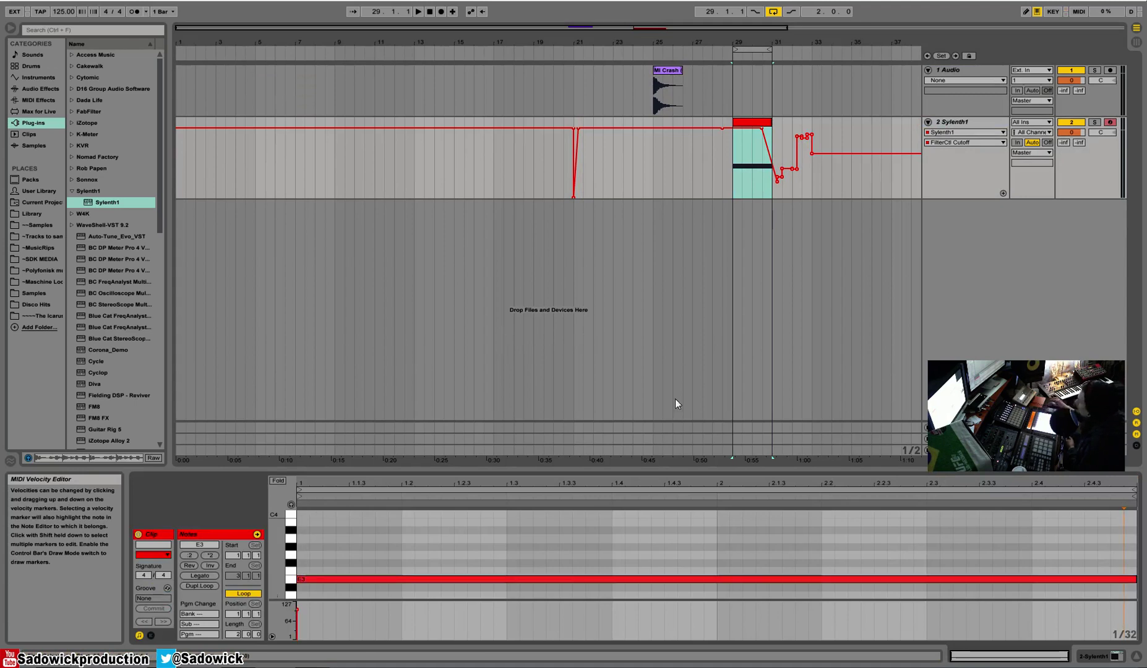
Step: Insert a new MIDI track below the Sylenth1 track and enlarge the arrangement area by shrinking the clip detail area
right_click(1098, 179)
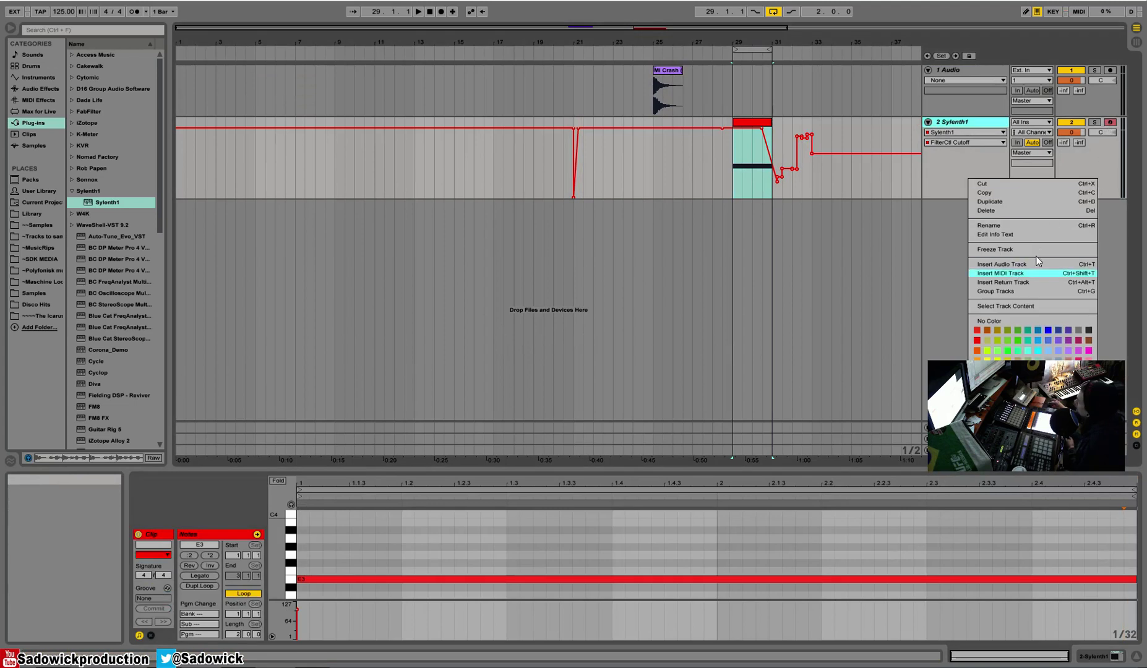
left_click(1013, 267)
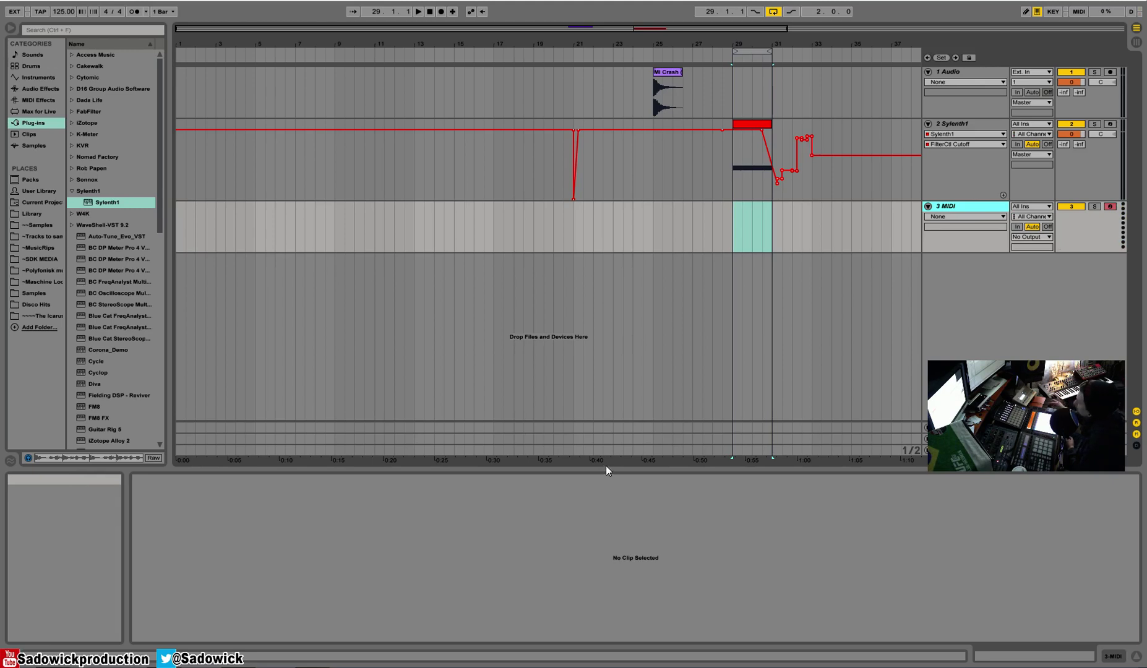
left_click_drag(606, 465, 605, 519)
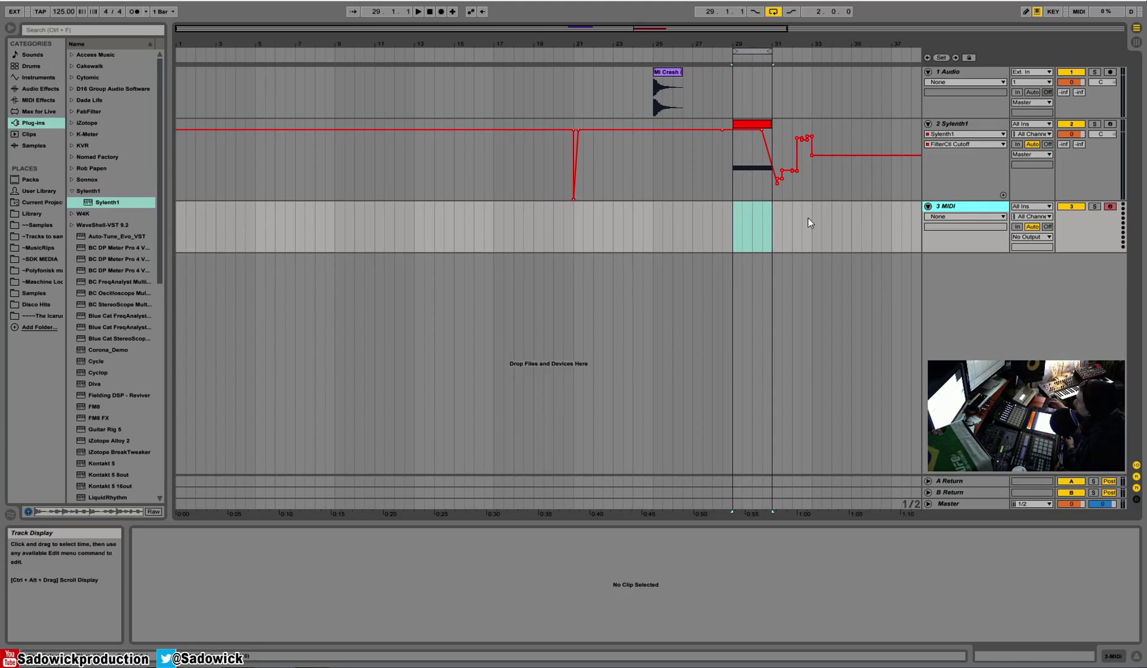
Step: Select the Sylenth1 clip at bar 29 and open its notes for editing
left_click(753, 125)
left_click_drag(767, 45, 743, 158)
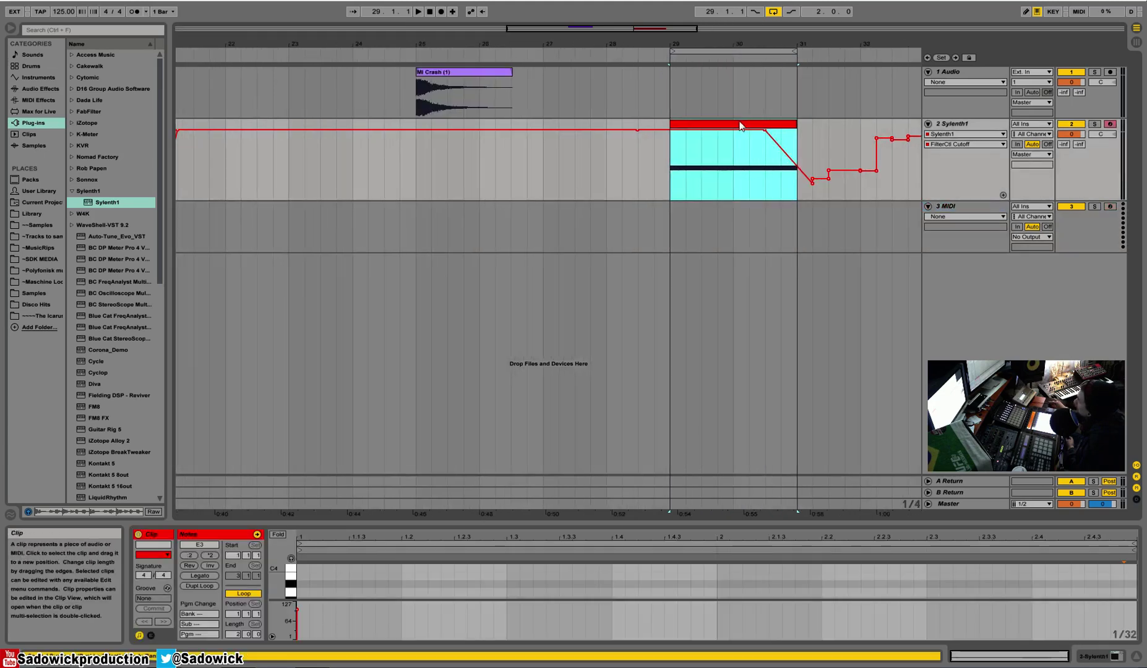